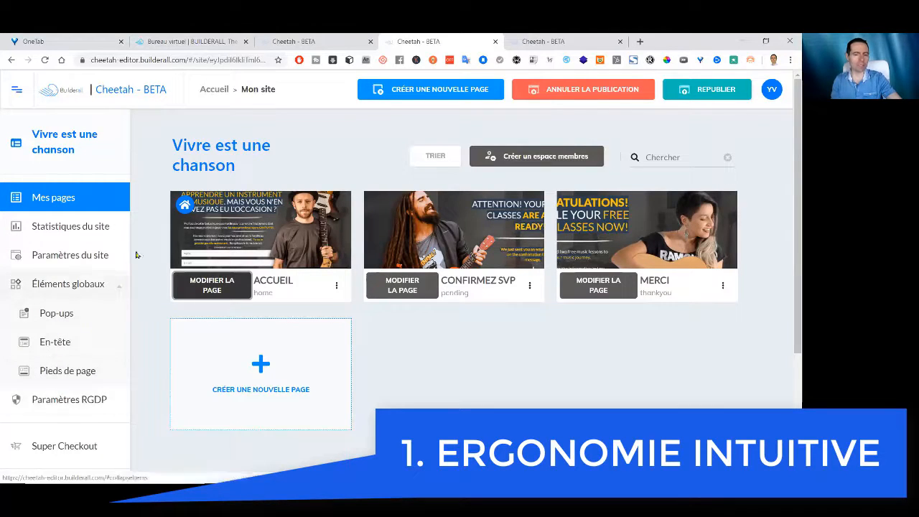
pyautogui.scroll(-3, 76, 231)
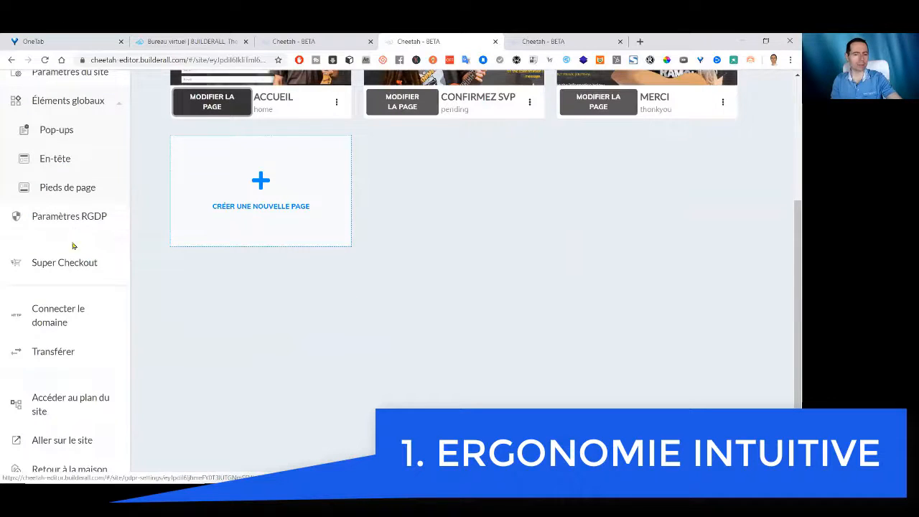
pyautogui.scroll(3, 59, 431)
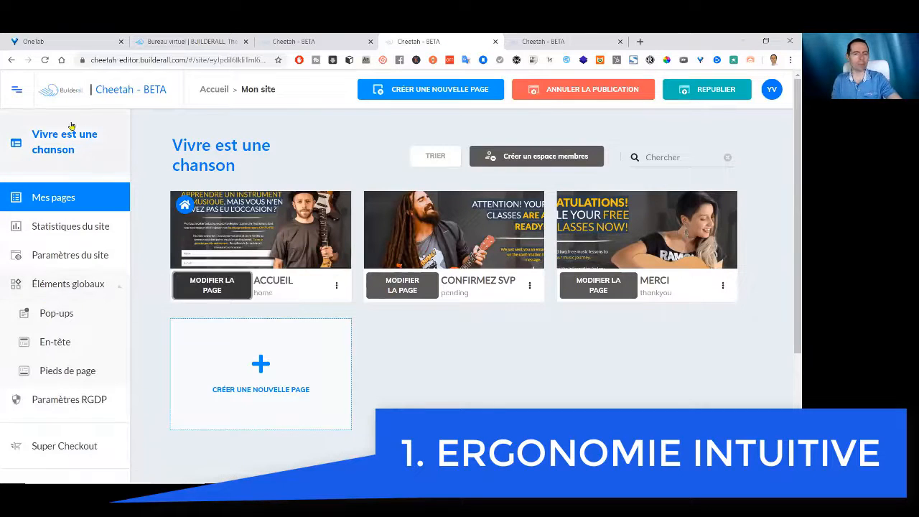
pyautogui.click(17, 91)
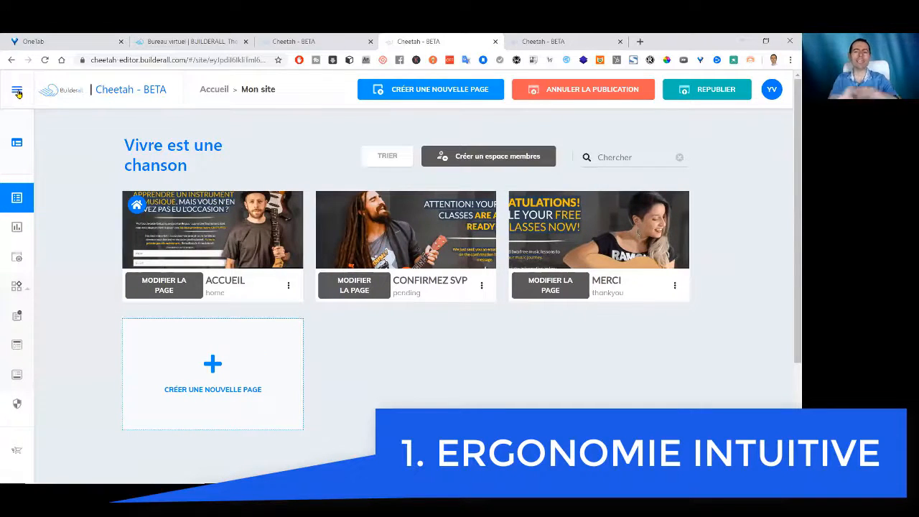
pyautogui.click(17, 91)
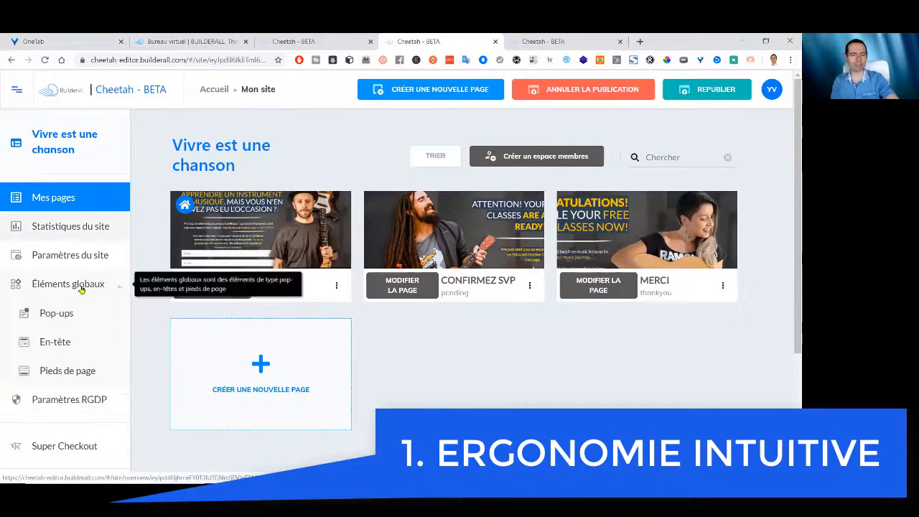
# Step: Open the ACCUEIL page in the editor and add a blank panel above its guitarist section
pyautogui.click(219, 288)
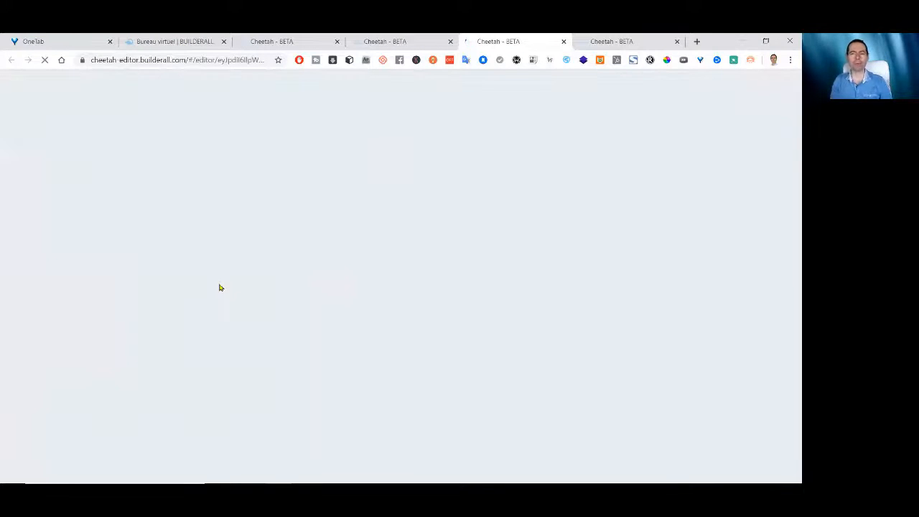
pyautogui.click(667, 38)
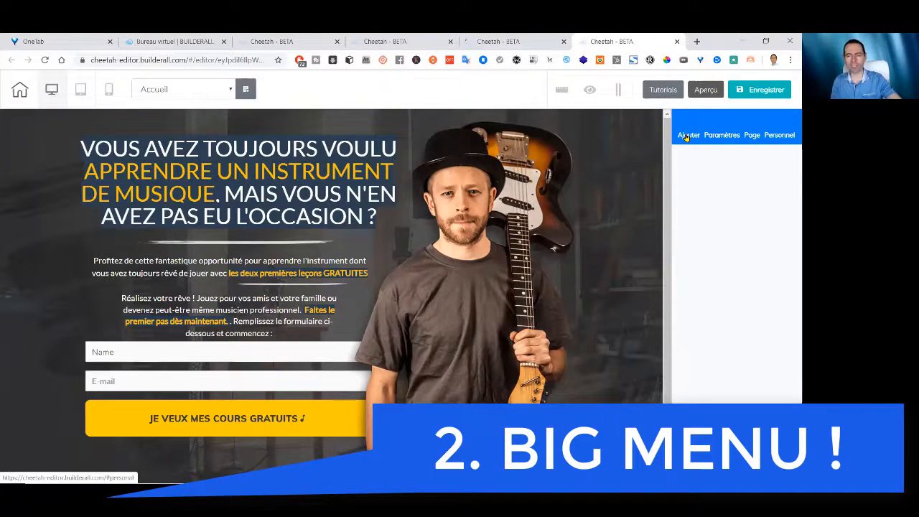
pyautogui.click(686, 137)
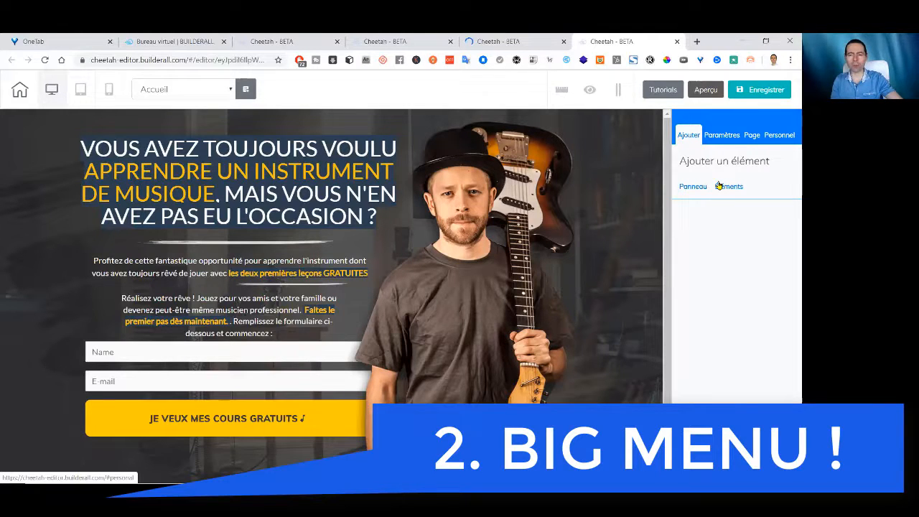
pyautogui.click(695, 187)
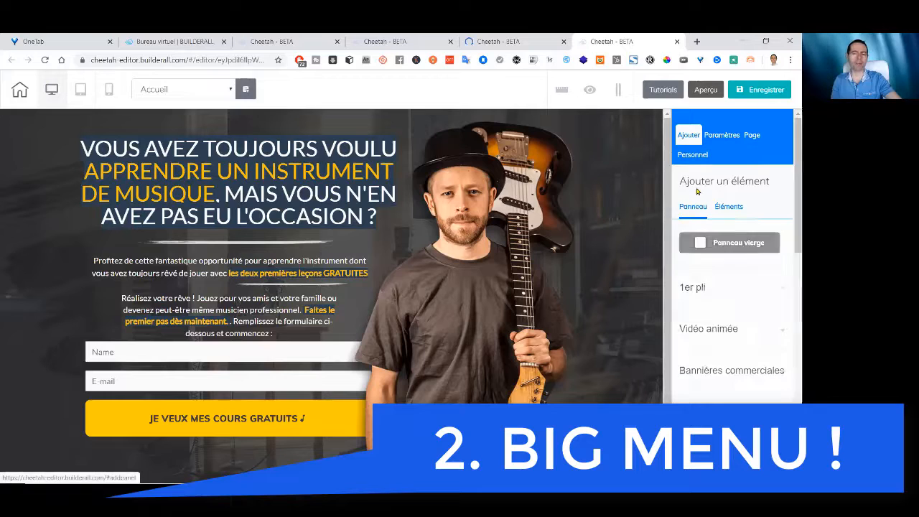
pyautogui.click(725, 245)
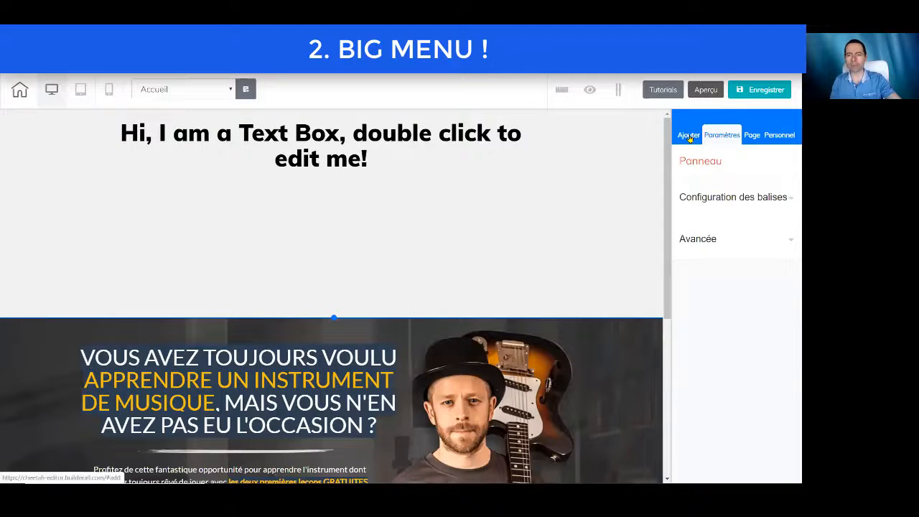
# Step: Insert the third Big Menu template, with buttons and banners, into the new panel and centre it along the panel's upper edge
pyautogui.click(691, 140)
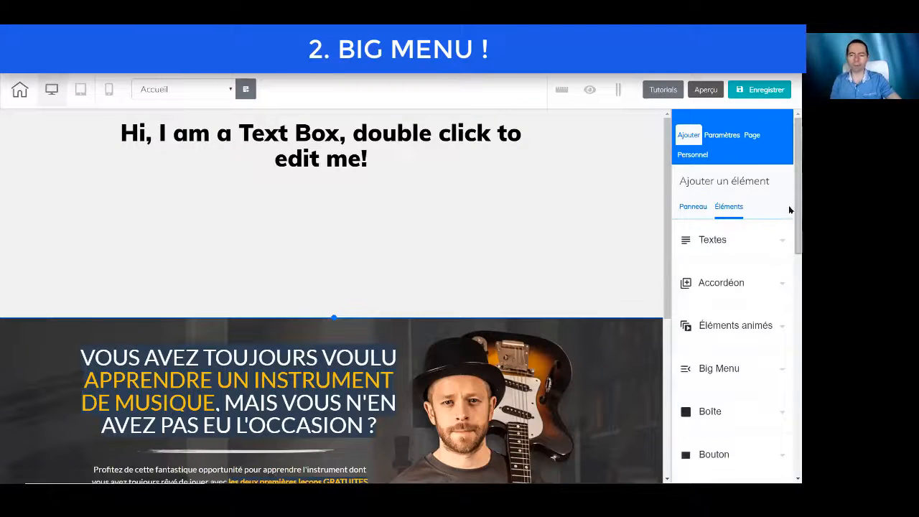
pyautogui.moveTo(792, 205); pyautogui.dragTo(791, 261)
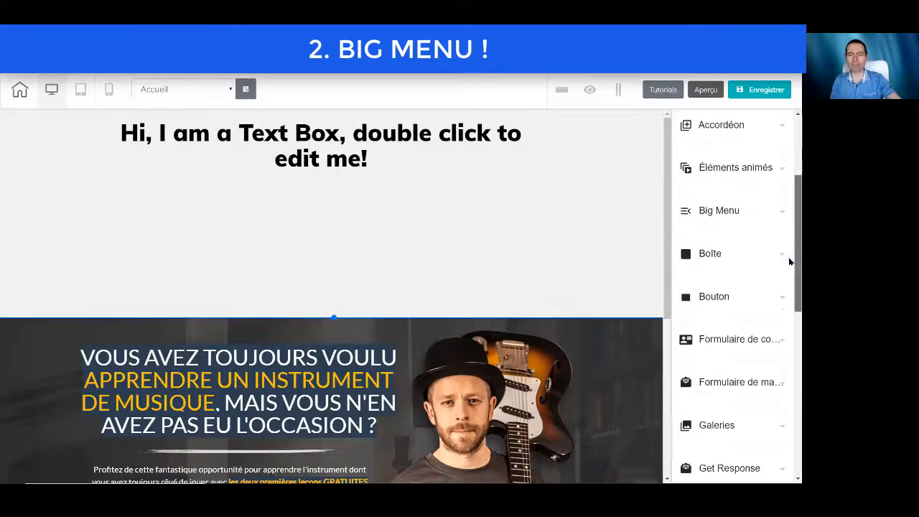
pyautogui.click(734, 216)
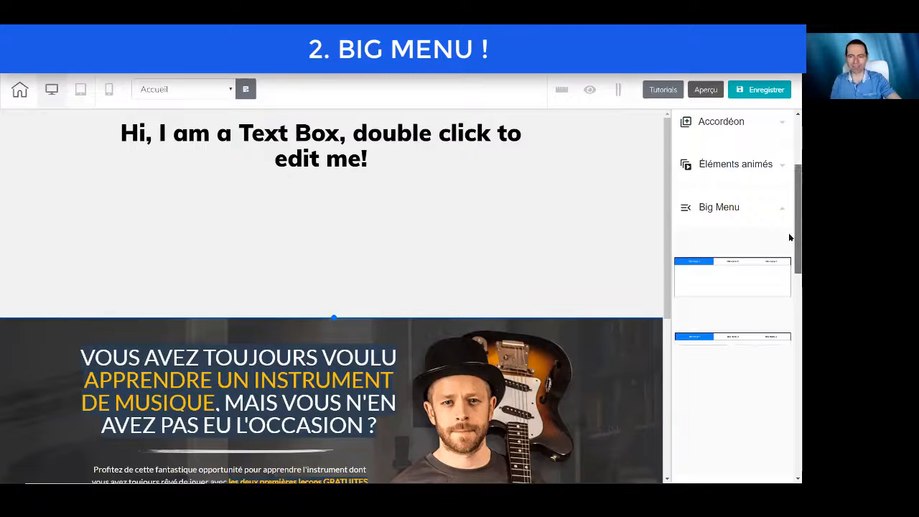
pyautogui.moveTo(789, 236); pyautogui.dragTo(789, 277)
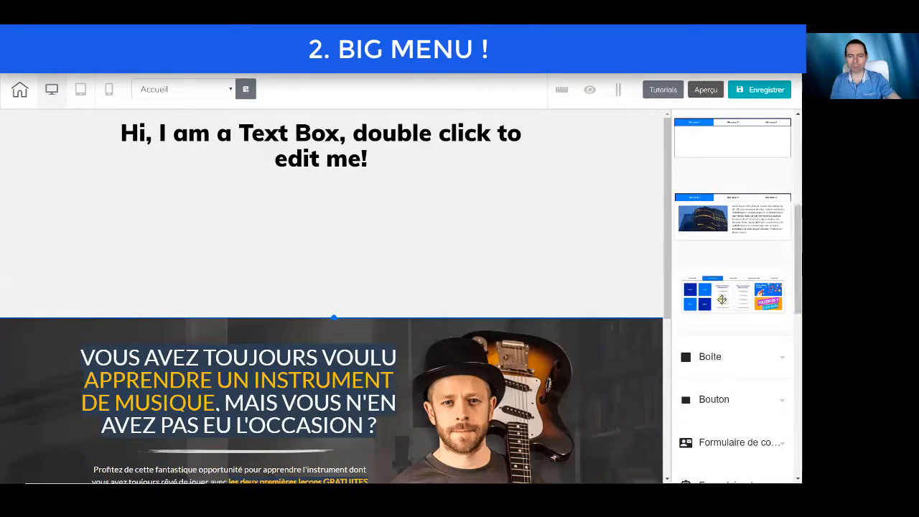
pyautogui.moveTo(719, 291); pyautogui.dragTo(321, 215)
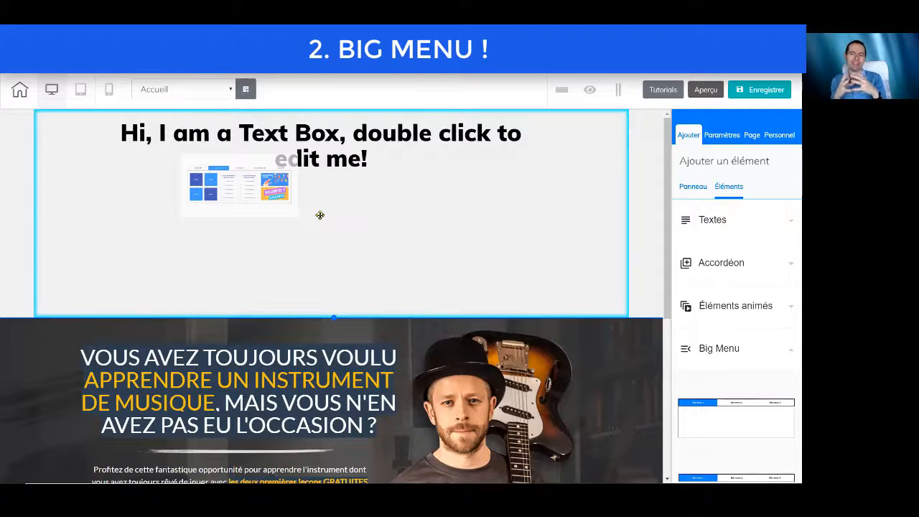
pyautogui.moveTo(320, 215); pyautogui.dragTo(319, 213)
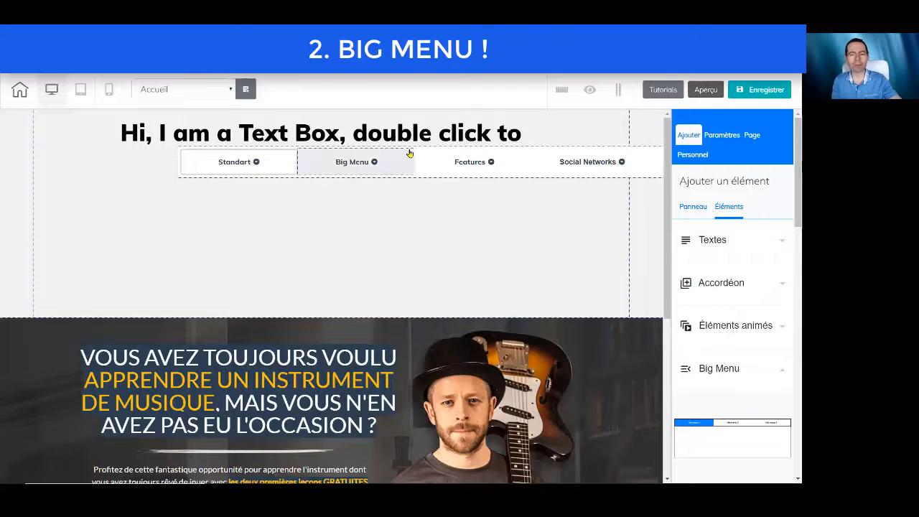
pyautogui.click(435, 148)
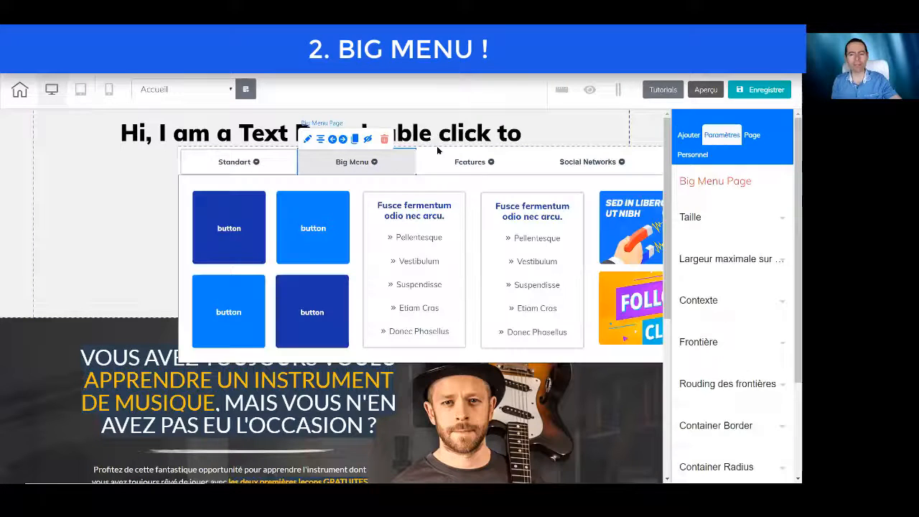
pyautogui.moveTo(385, 139); pyautogui.dragTo(293, 117)
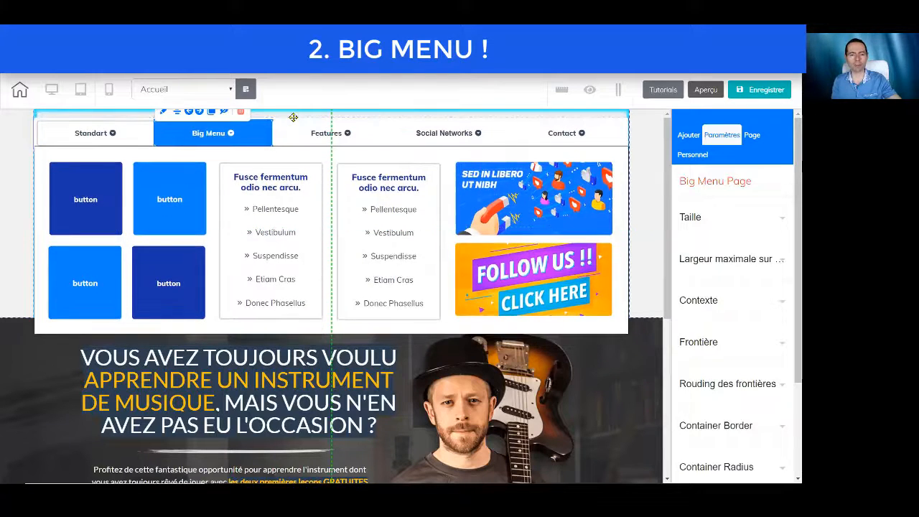
pyautogui.click(80, 208)
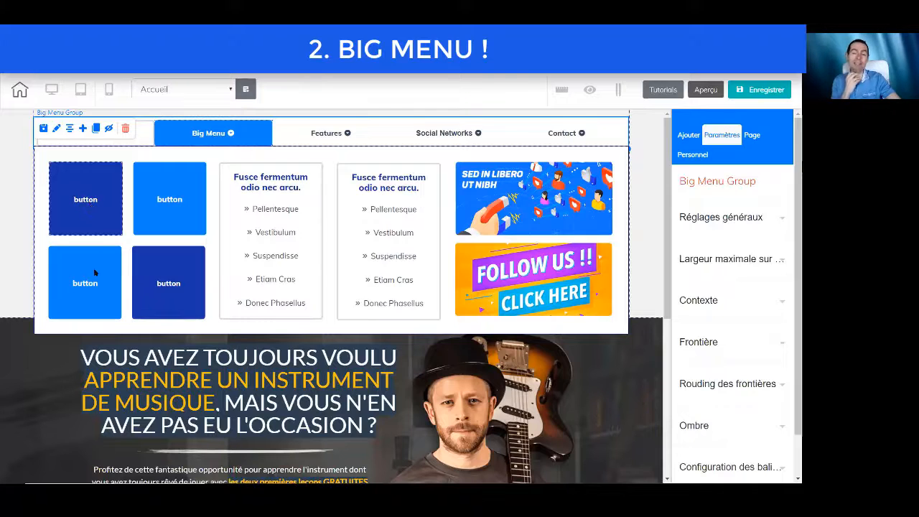
pyautogui.click(95, 219)
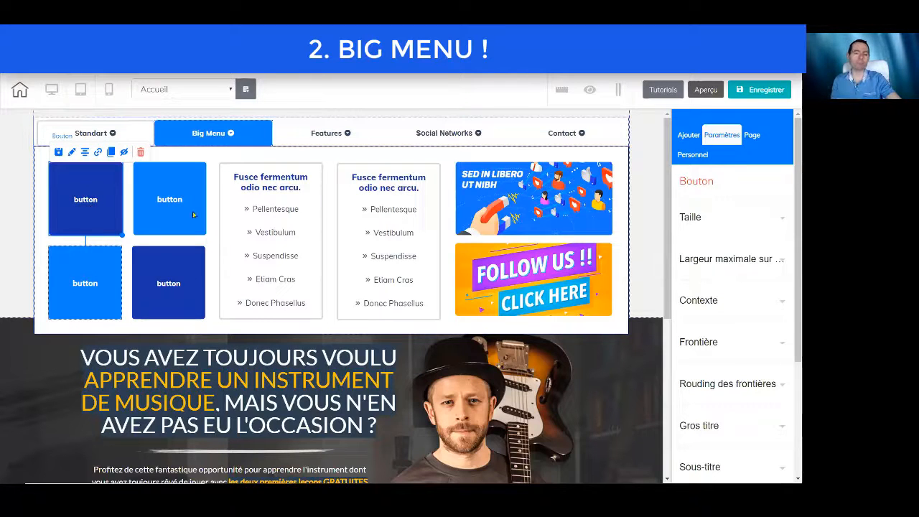
# Step: Edit the first link list of the Big Menu and change the label of its Pellentesque item to Page 1
pyautogui.click(257, 208)
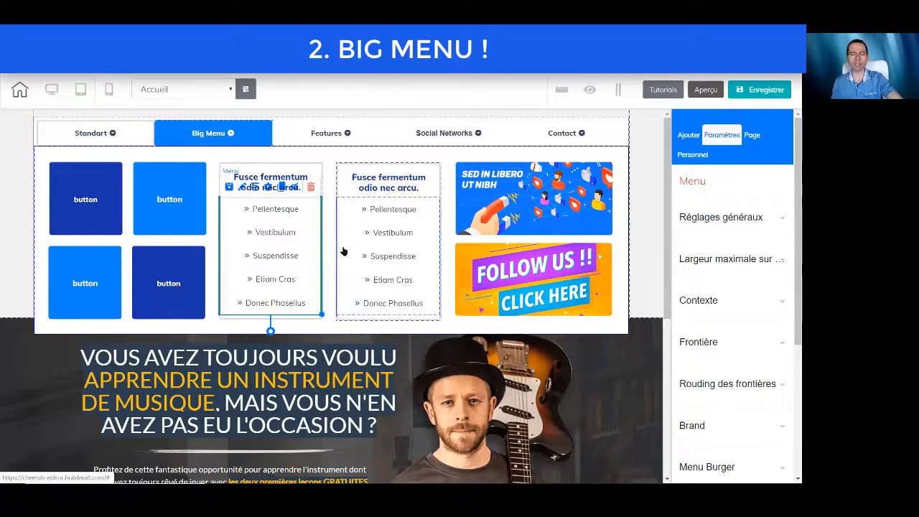
pyautogui.doubleClick(273, 209)
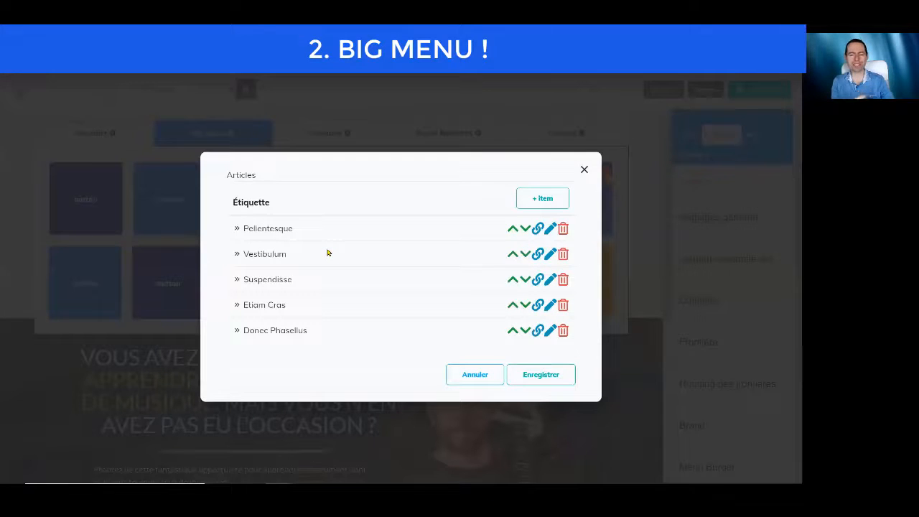
pyautogui.click(551, 229)
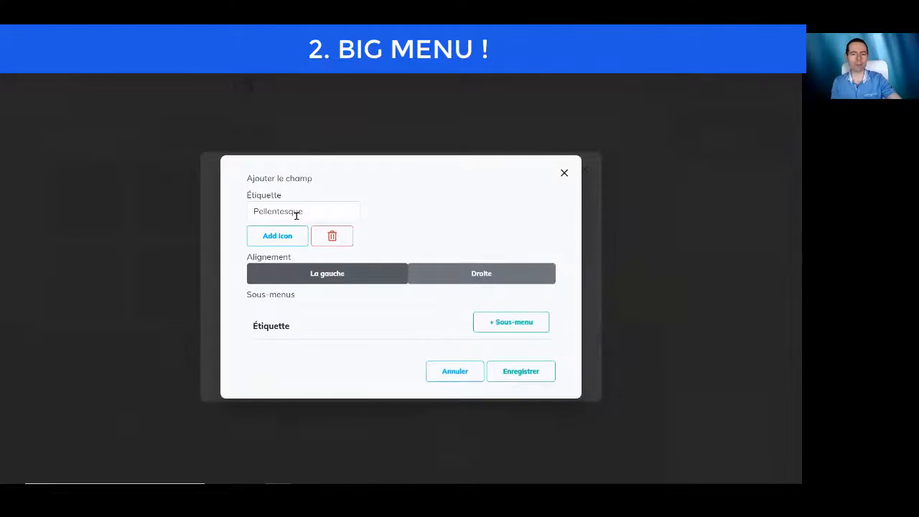
pyautogui.moveTo(296, 211); pyautogui.dragTo(240, 217)
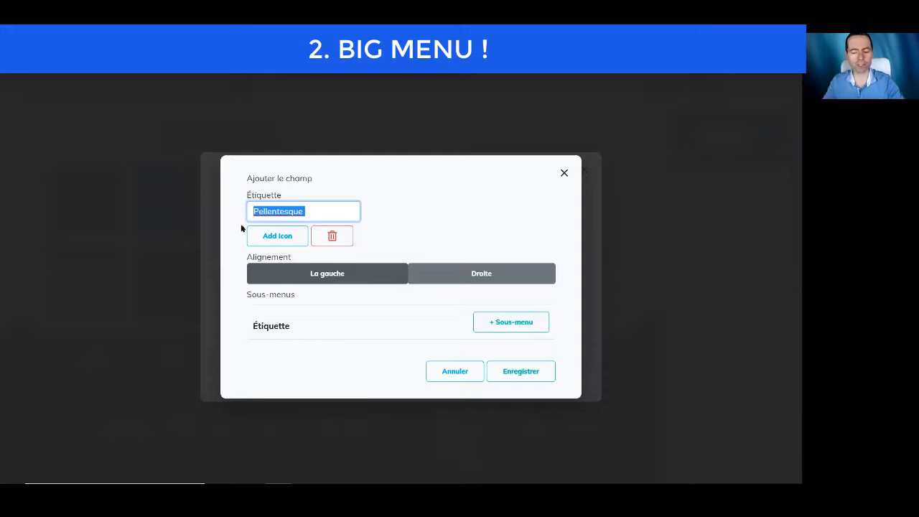
pyautogui.write('Page 1')
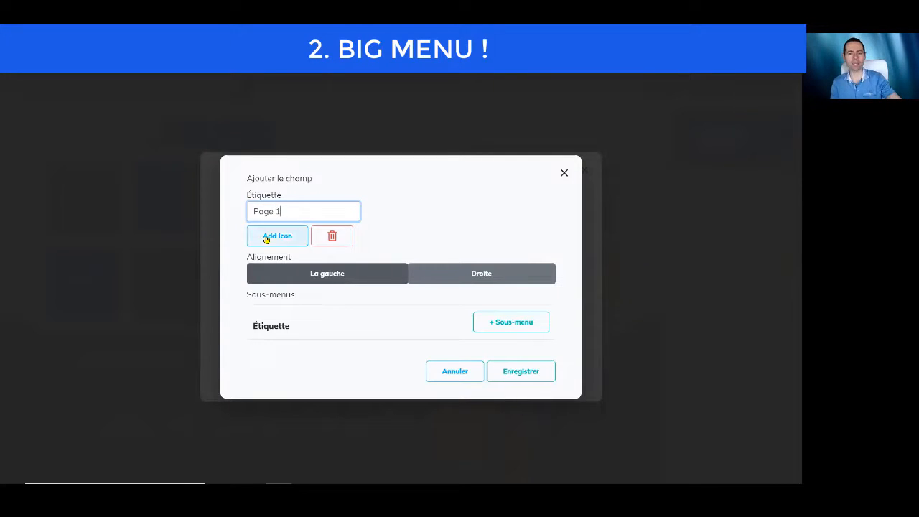
# Step: Give the Page 1 item the outlined P-shaped icon, align it La gauche, and save the item and the list
pyautogui.click(266, 240)
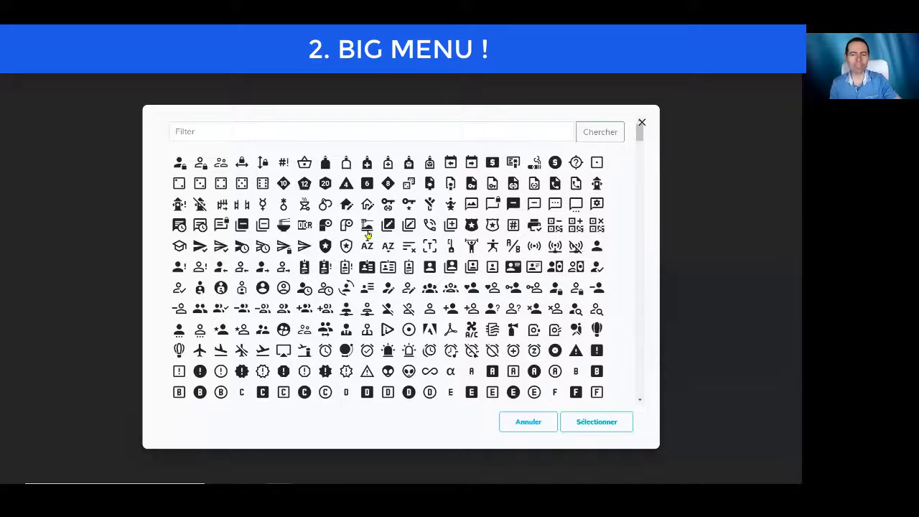
pyautogui.click(346, 225)
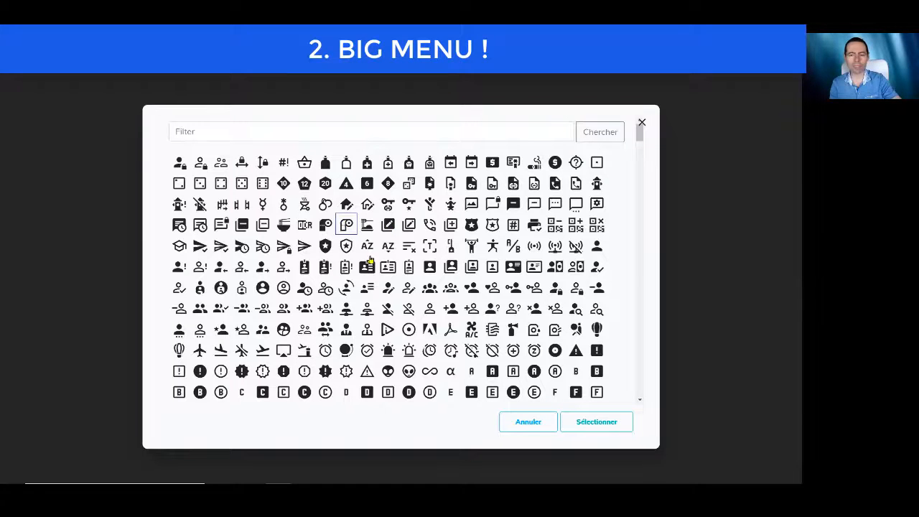
pyautogui.click(596, 422)
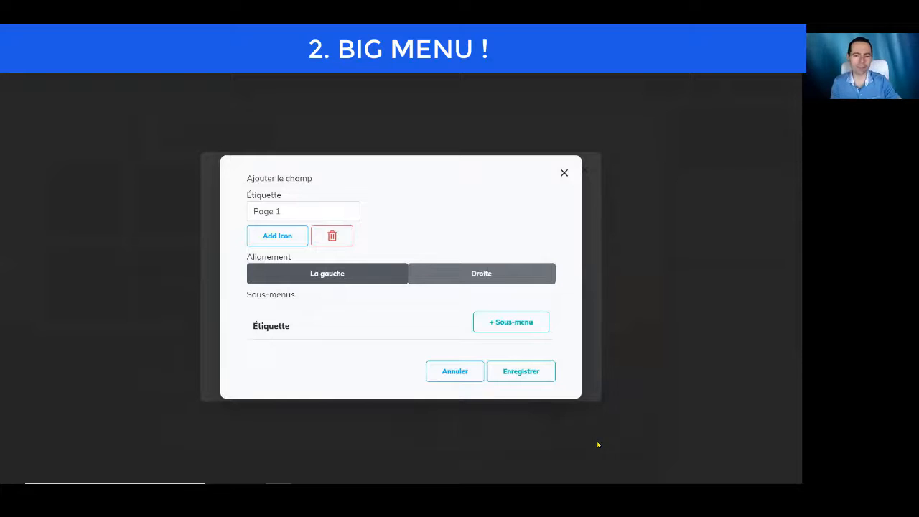
pyautogui.click(380, 281)
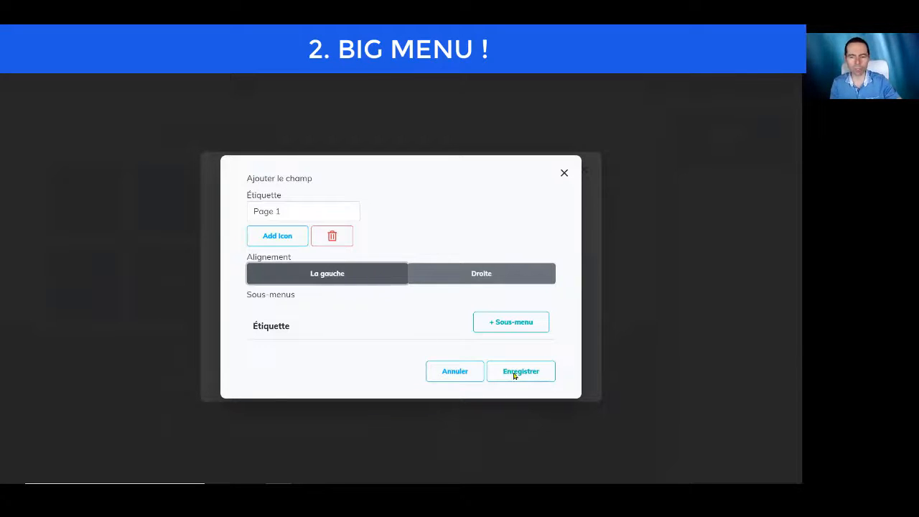
pyautogui.click(461, 377)
pyautogui.click(496, 321)
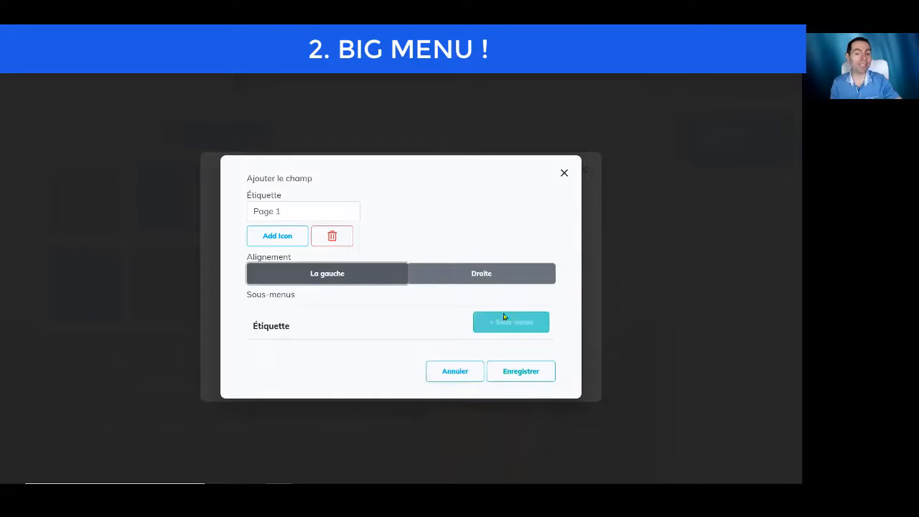
pyautogui.click(507, 374)
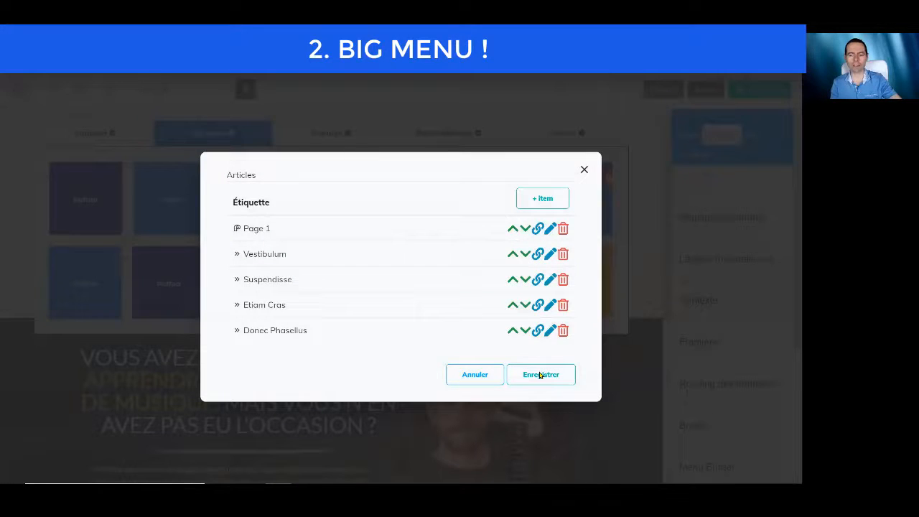
pyautogui.click(541, 378)
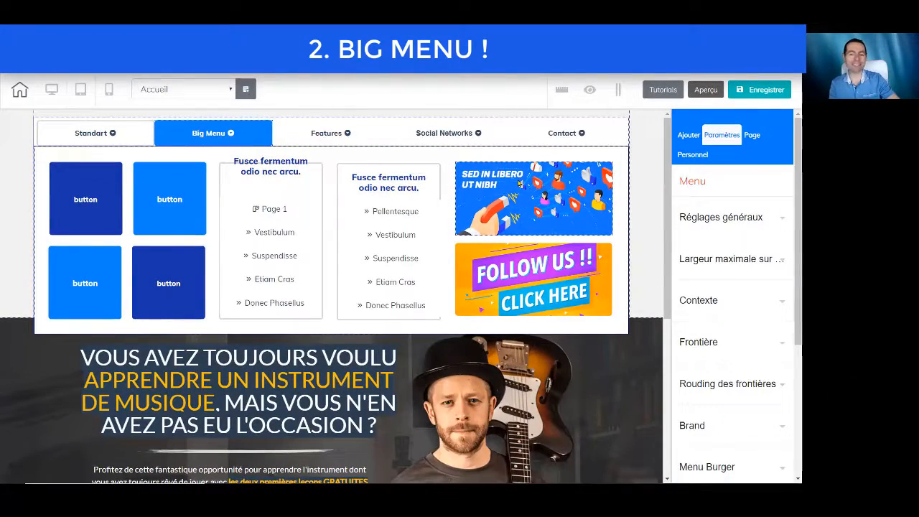
# Step: Delete the FOLLOW US !! CLICK HERE image from the Big Menu
pyautogui.click(520, 184)
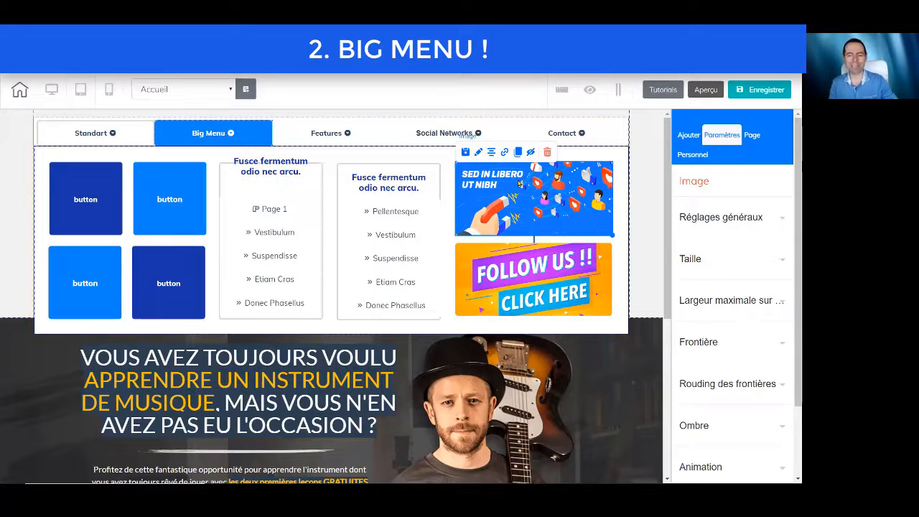
pyautogui.click(567, 275)
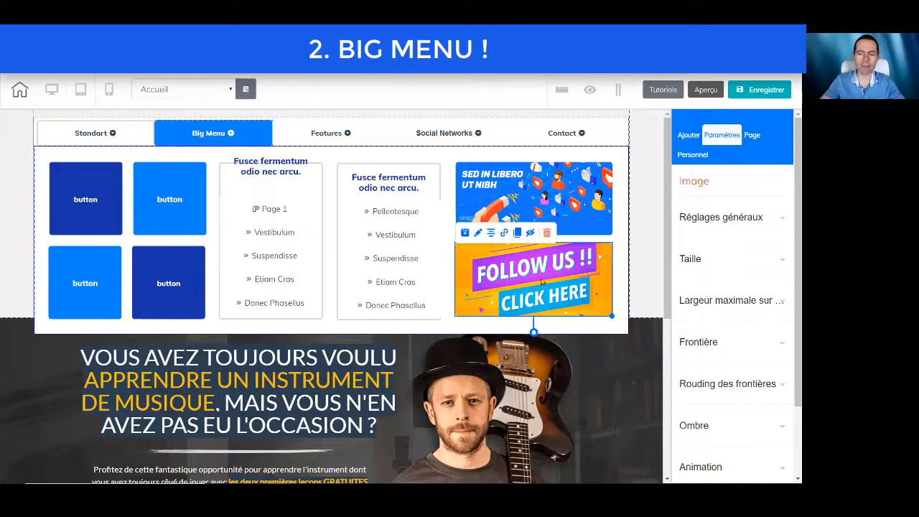
pyautogui.press('Delete')
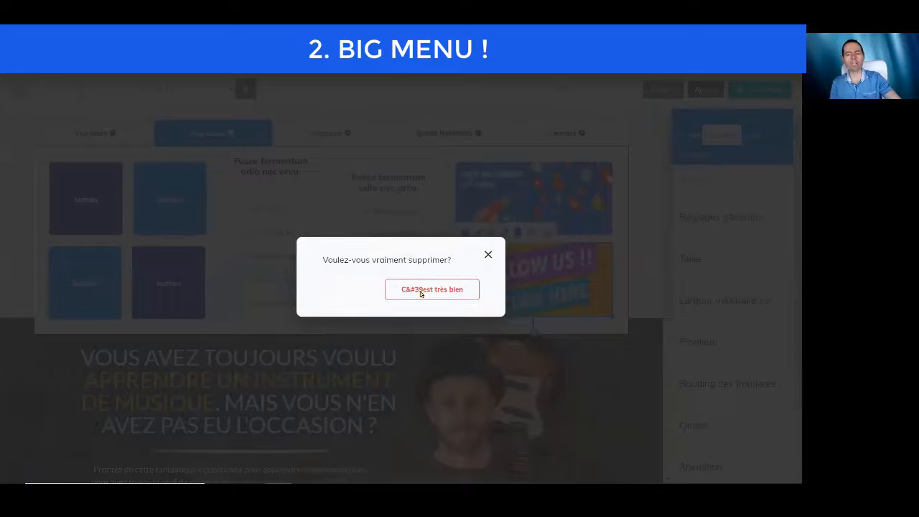
pyautogui.click(431, 289)
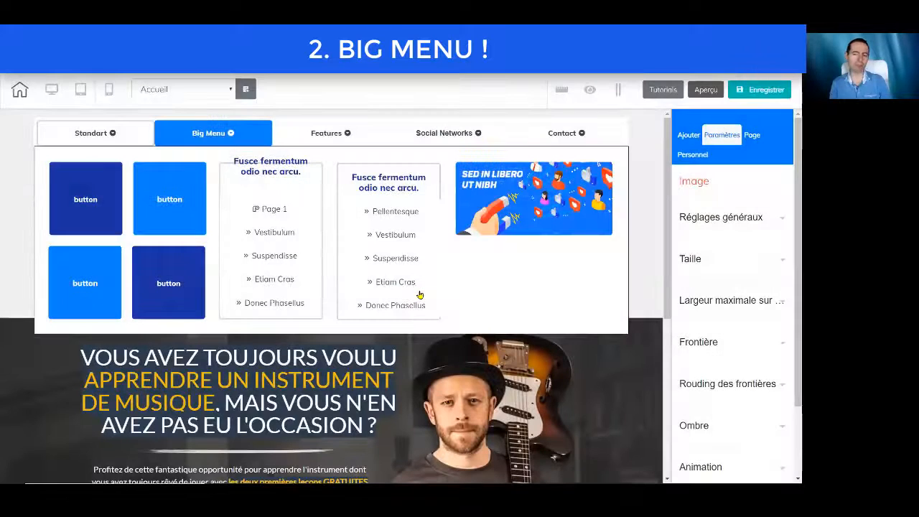
# Step: Add a YouTube video element to the Big Menu page, scaled down and placed directly under the SED IN LIBERO UT NIBH banner
pyautogui.click(688, 134)
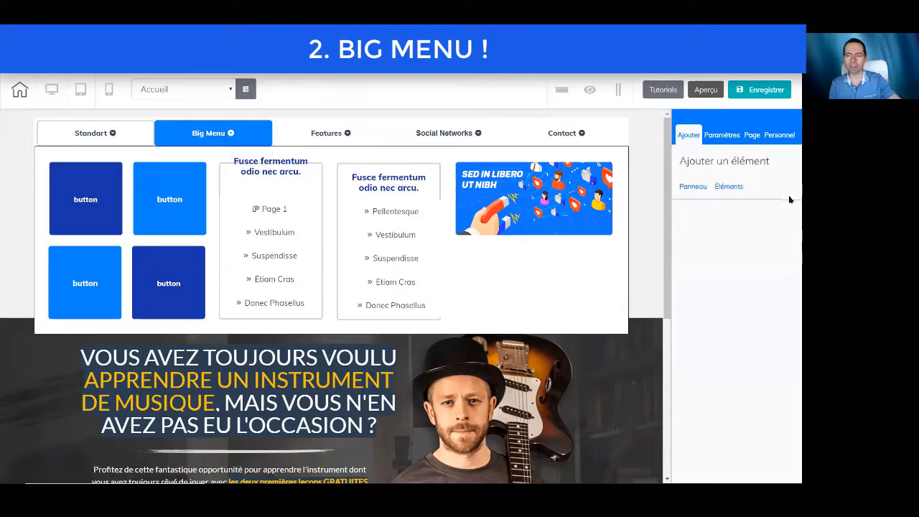
pyautogui.click(730, 187)
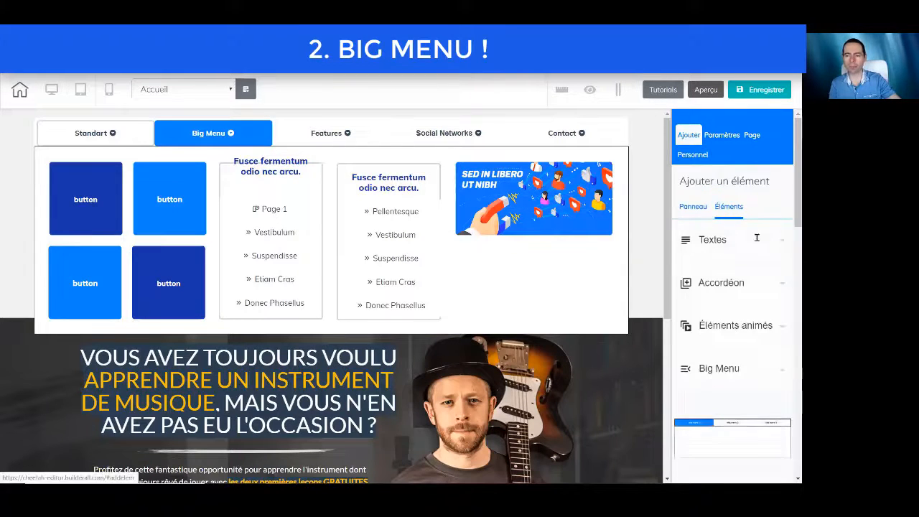
pyautogui.moveTo(789, 197); pyautogui.dragTo(793, 464)
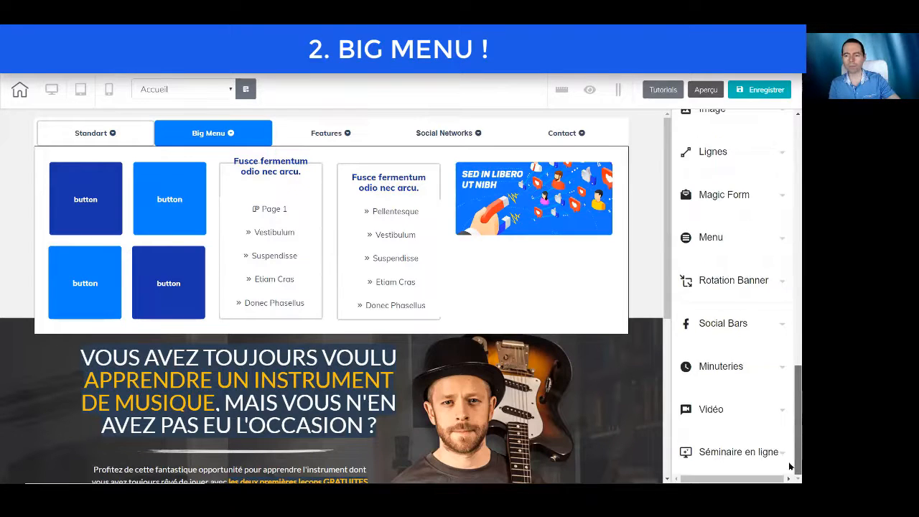
pyautogui.scroll(-3, 773, 436)
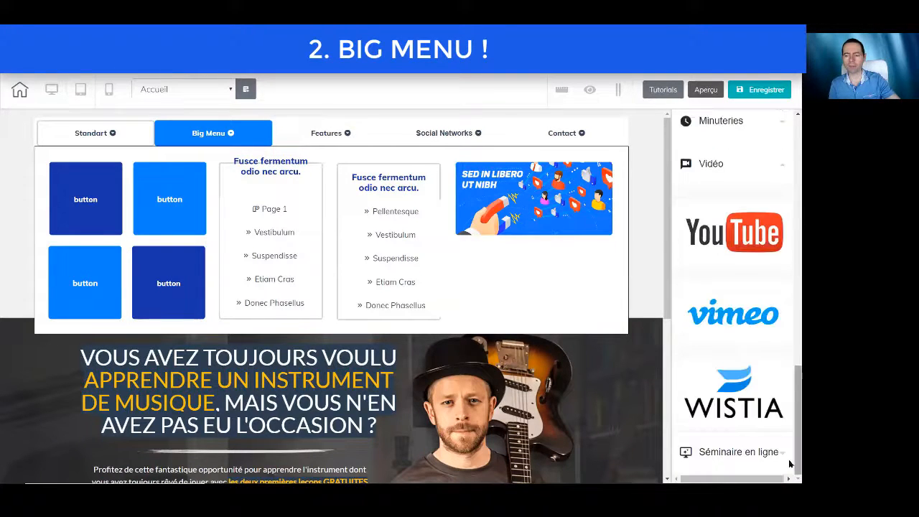
pyautogui.moveTo(720, 329); pyautogui.dragTo(407, 219)
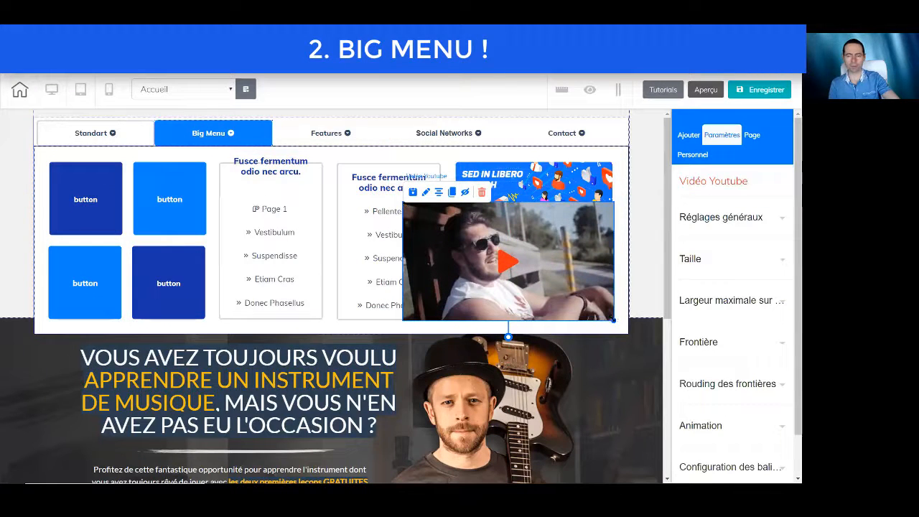
pyautogui.moveTo(503, 273)
pyautogui.mouseDown()
pyautogui.moveTo(477, 274)
pyautogui.moveTo(489, 277)
pyautogui.mouseUp()
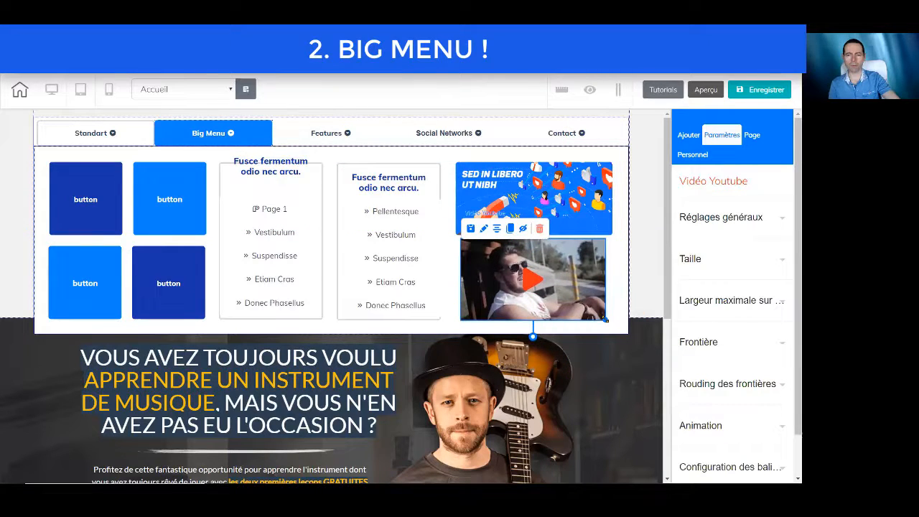
# Step: Review the contents of the Features, Social Networks, Contact, Standart and Big Menu pages of the Big Menu
pyautogui.click(328, 133)
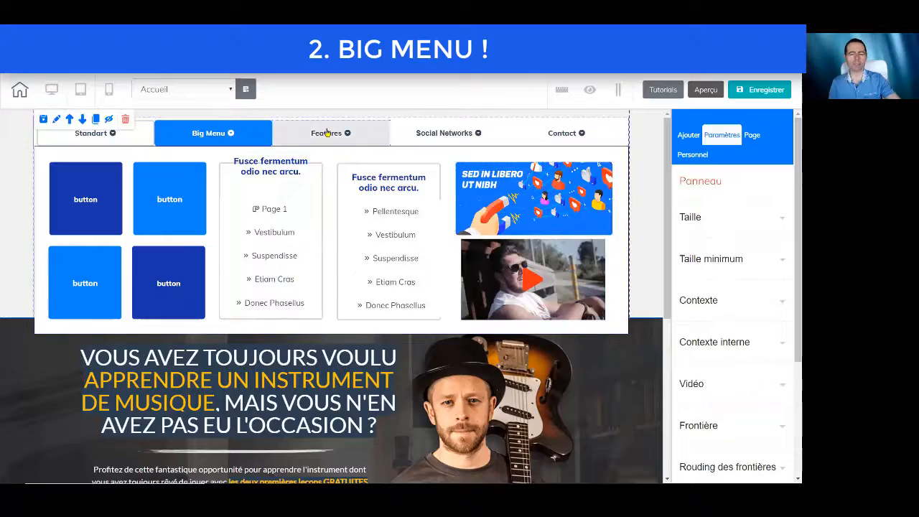
pyautogui.click(328, 132)
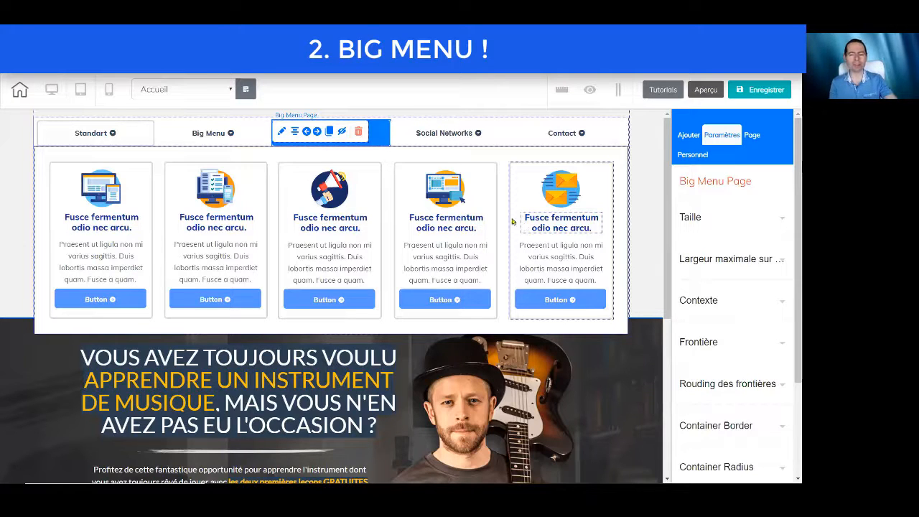
pyautogui.click(440, 133)
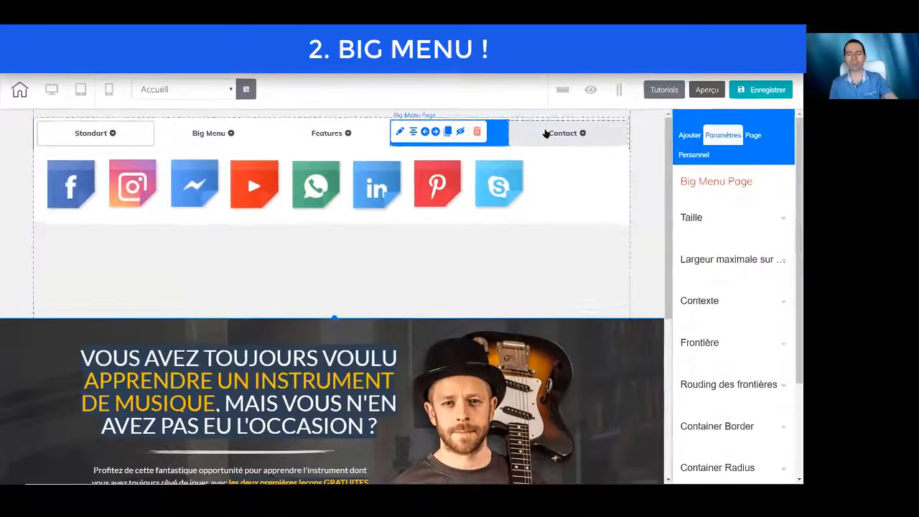
pyautogui.click(546, 134)
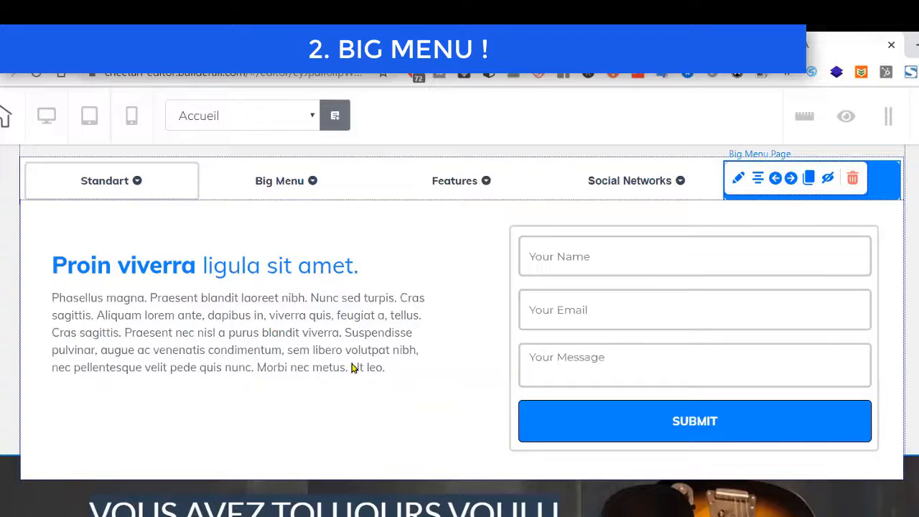
pyautogui.click(159, 186)
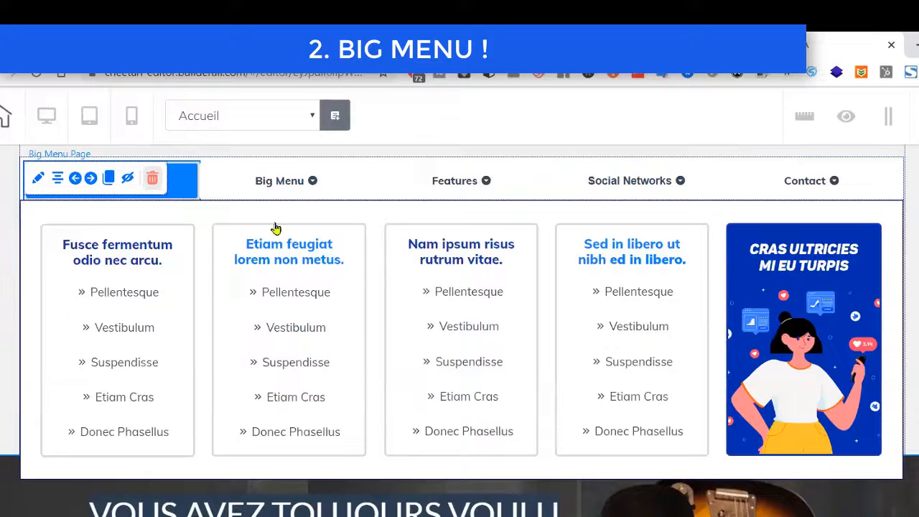
pyautogui.click(273, 180)
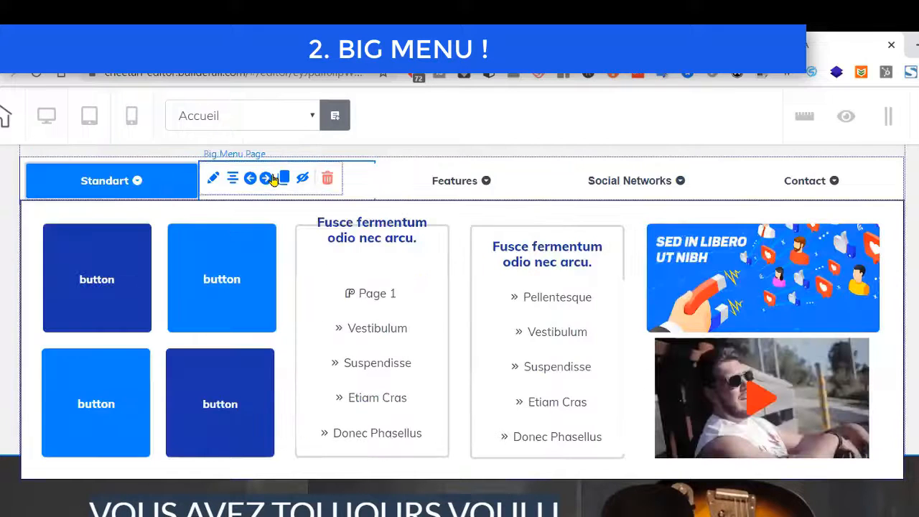
pyautogui.click(445, 182)
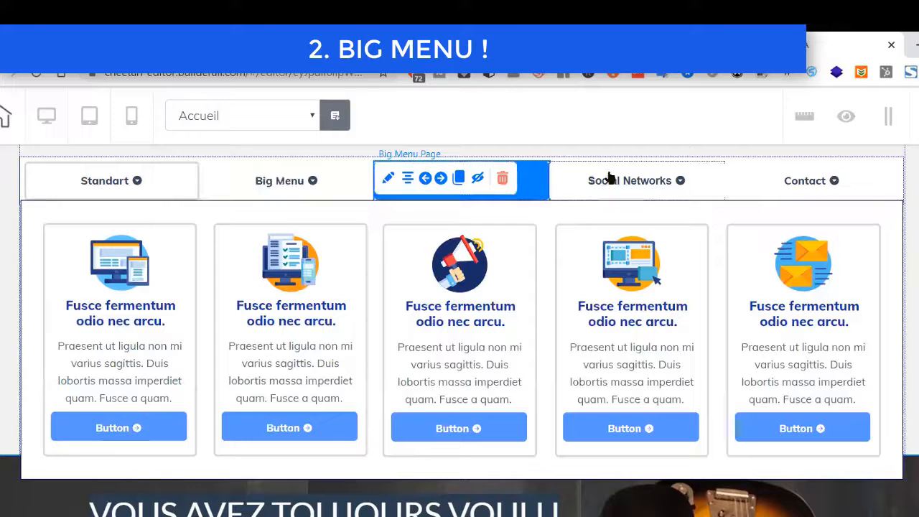
pyautogui.click(609, 177)
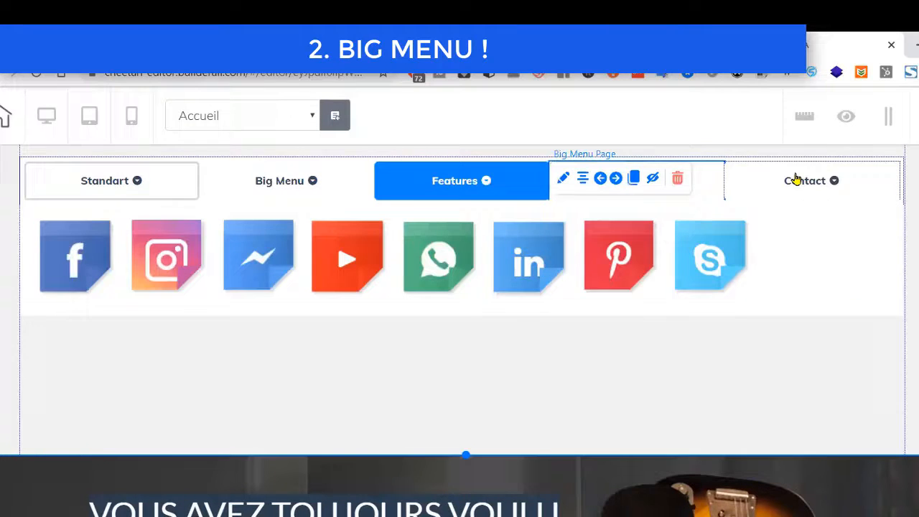
pyautogui.click(797, 178)
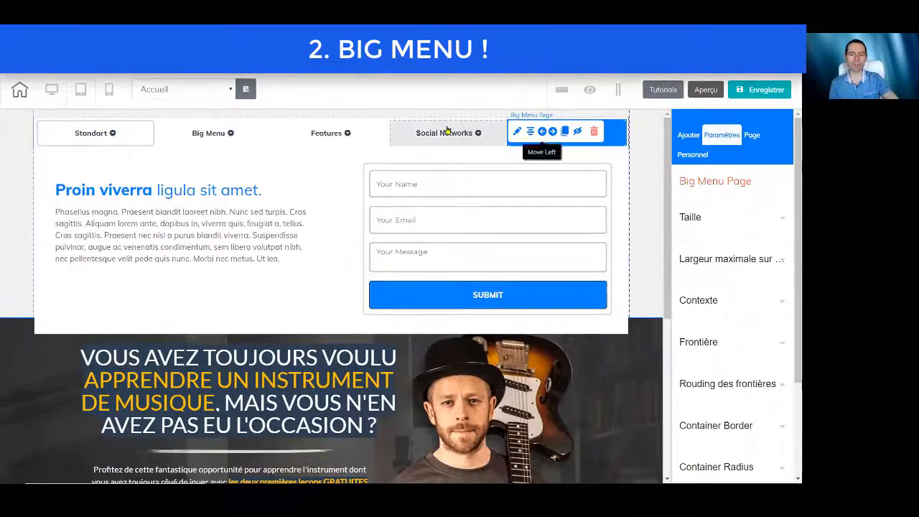
pyautogui.click(775, 178)
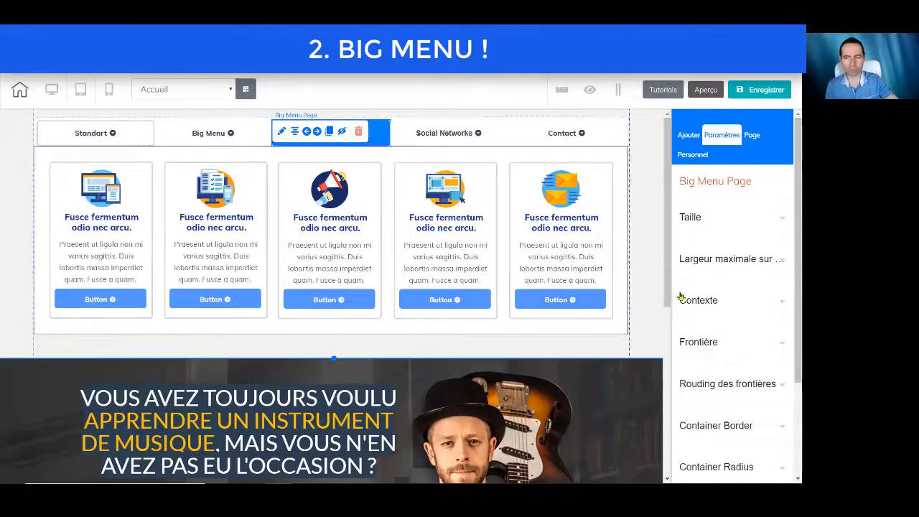
# Step: Give the fourth box on the Features page a bright red border
pyautogui.scroll(-1, 668, 207)
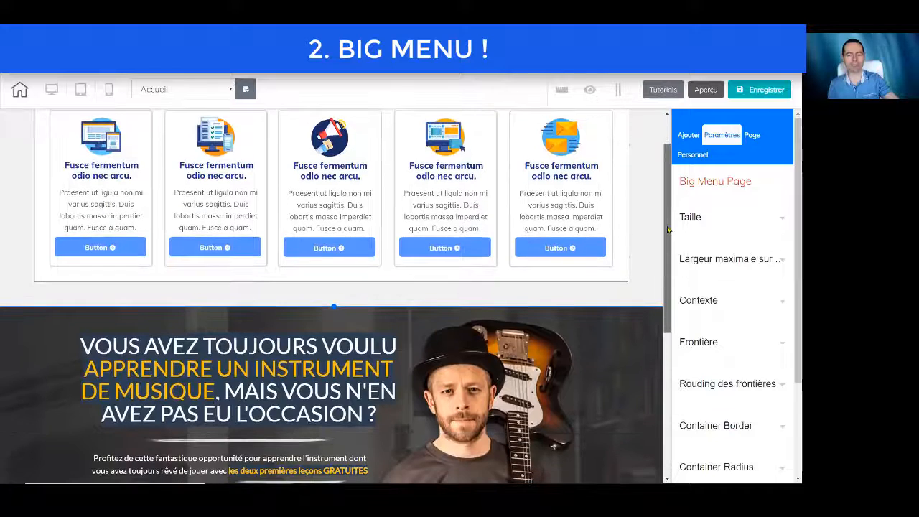
pyautogui.scroll(1, 668, 207)
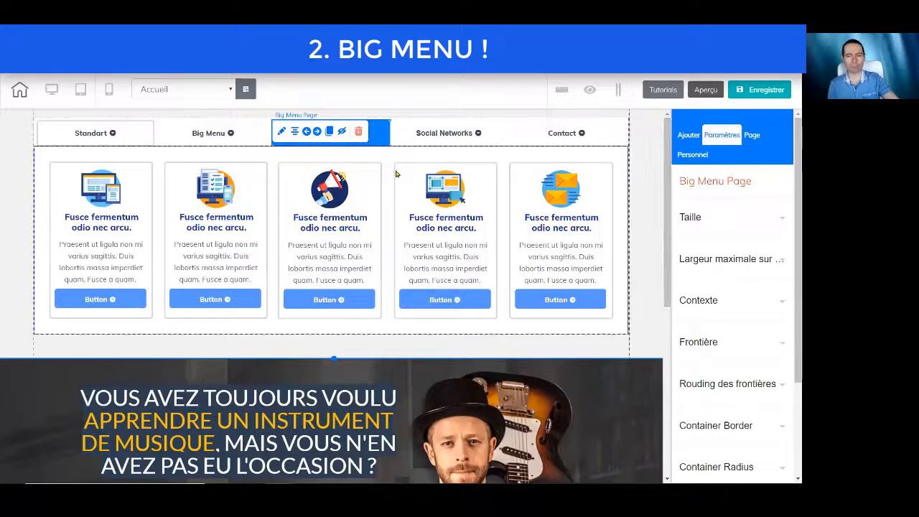
pyautogui.click(495, 185)
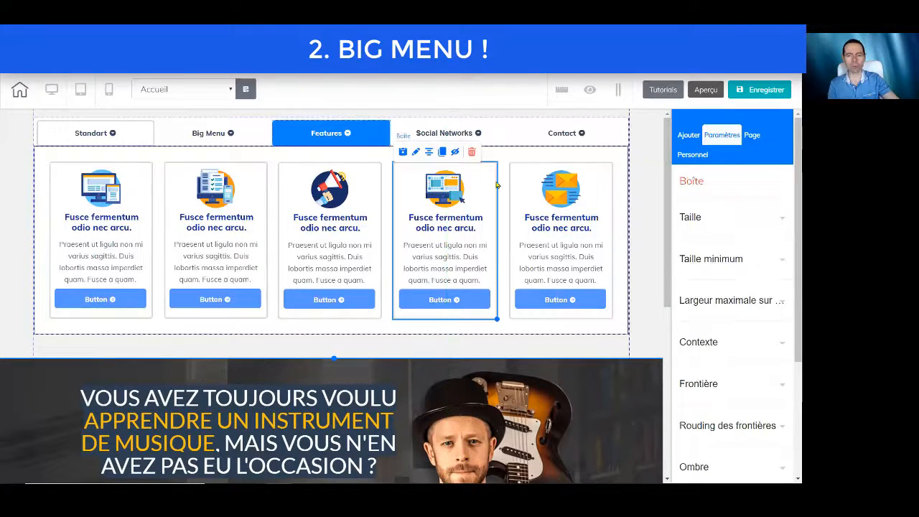
pyautogui.click(740, 384)
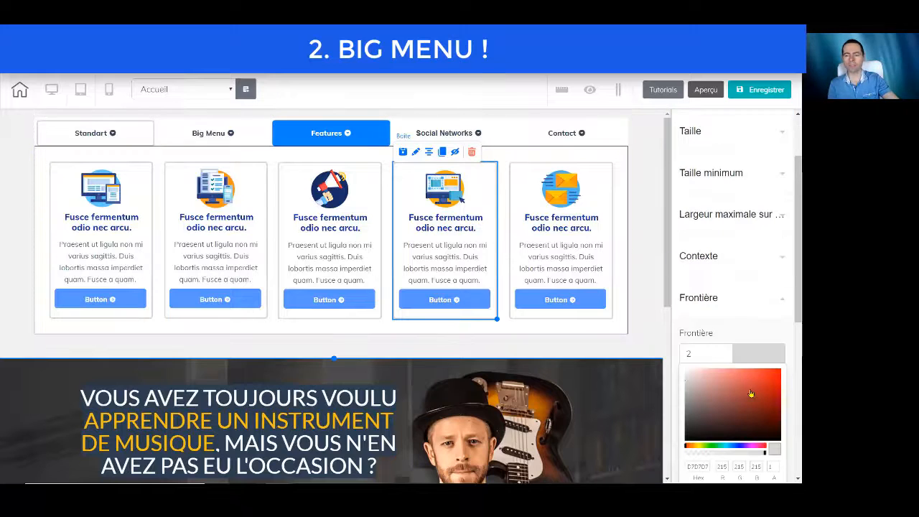
pyautogui.moveTo(779, 398); pyautogui.dragTo(778, 371)
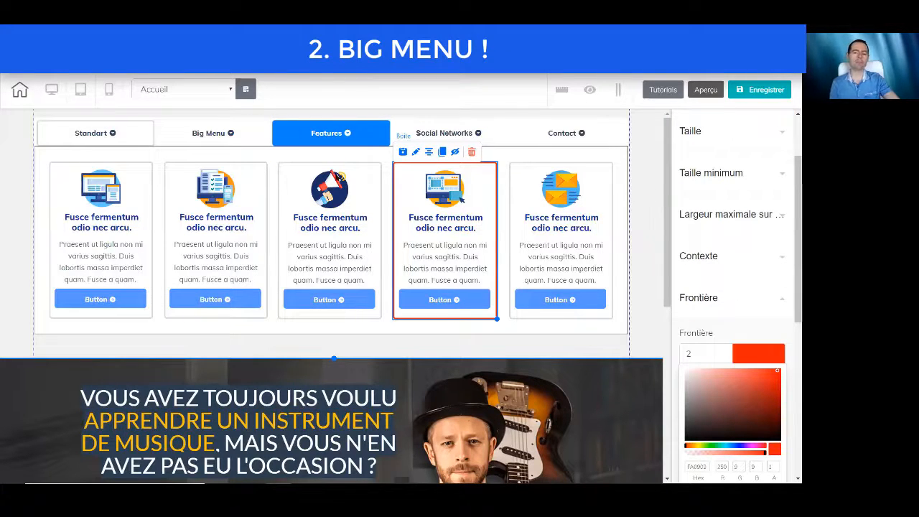
pyautogui.click(386, 192)
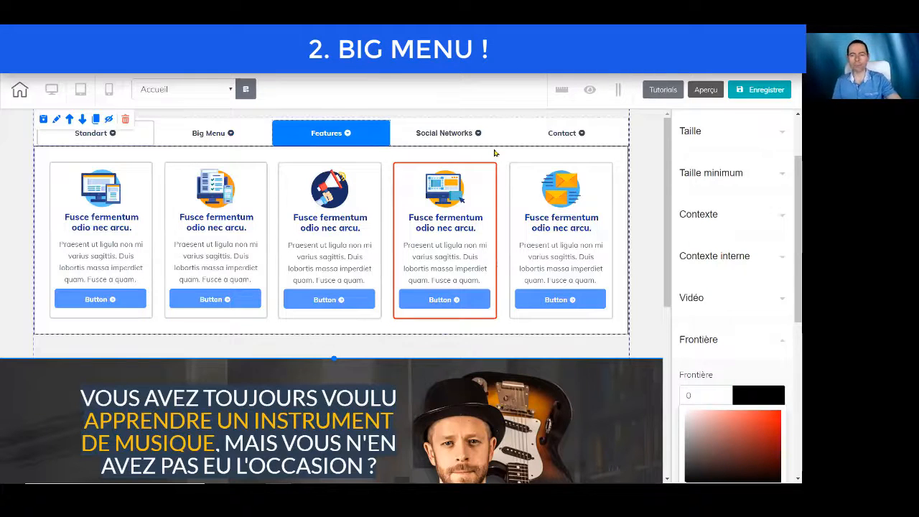
# Step: Set the container color of the Features page to a solid light blue
pyautogui.click(495, 155)
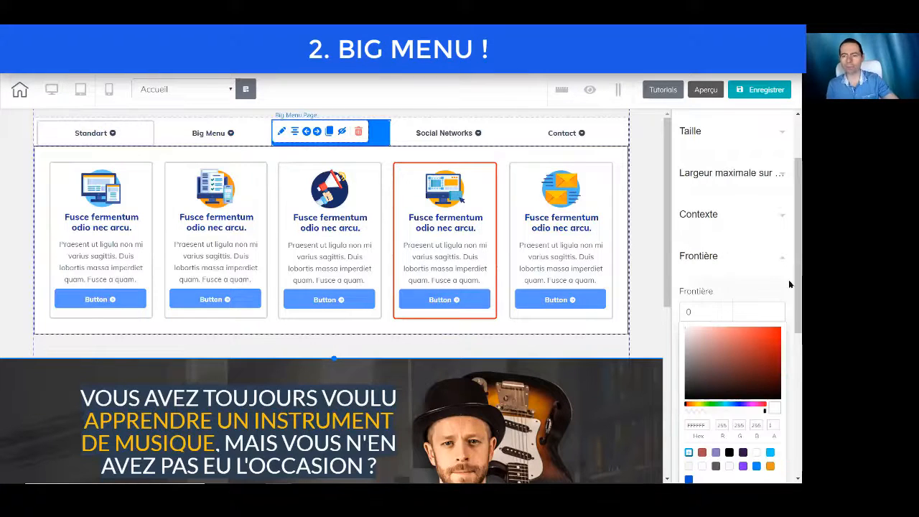
pyautogui.scroll(-1, 789, 297)
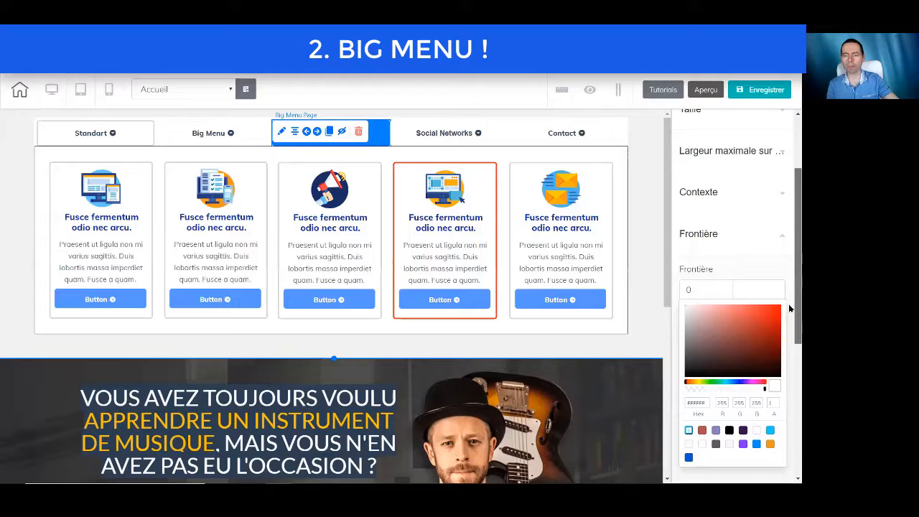
pyautogui.scroll(1, 790, 297)
pyautogui.scroll(-5, 707, 270)
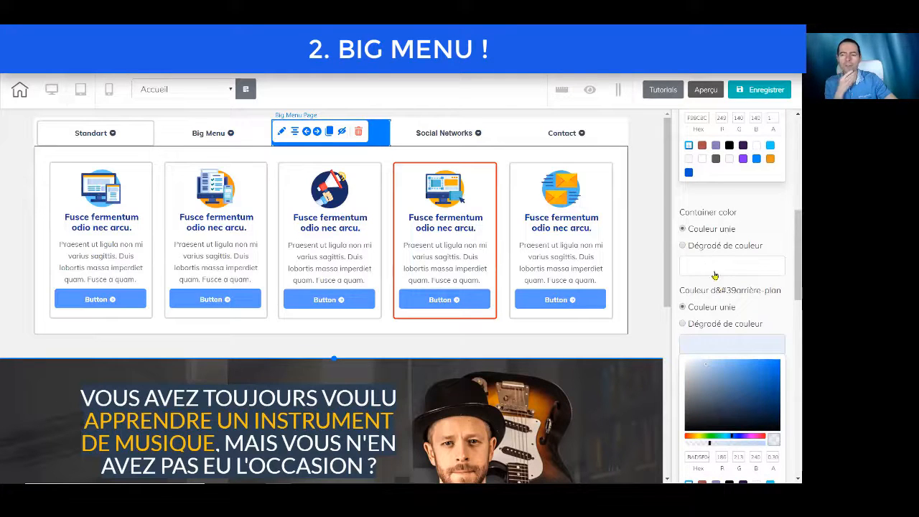
pyautogui.click(715, 273)
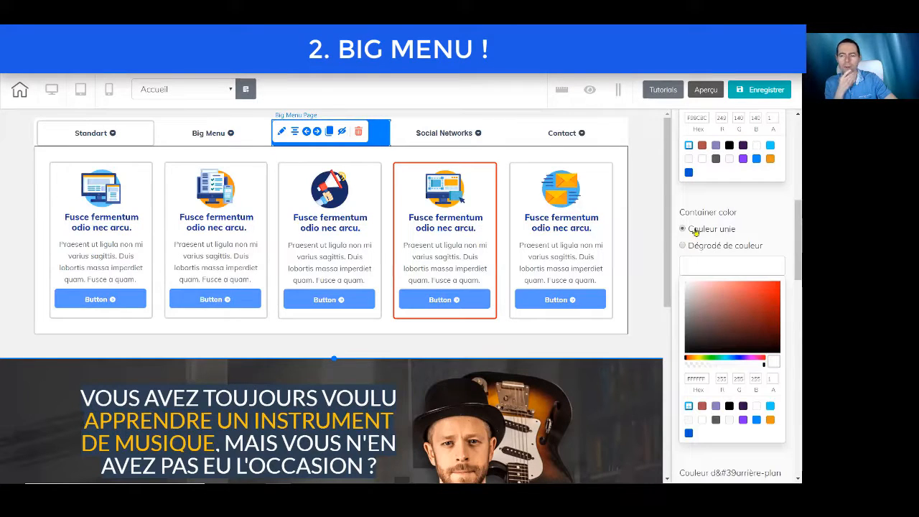
pyautogui.click(746, 288)
pyautogui.moveTo(738, 287); pyautogui.dragTo(707, 285)
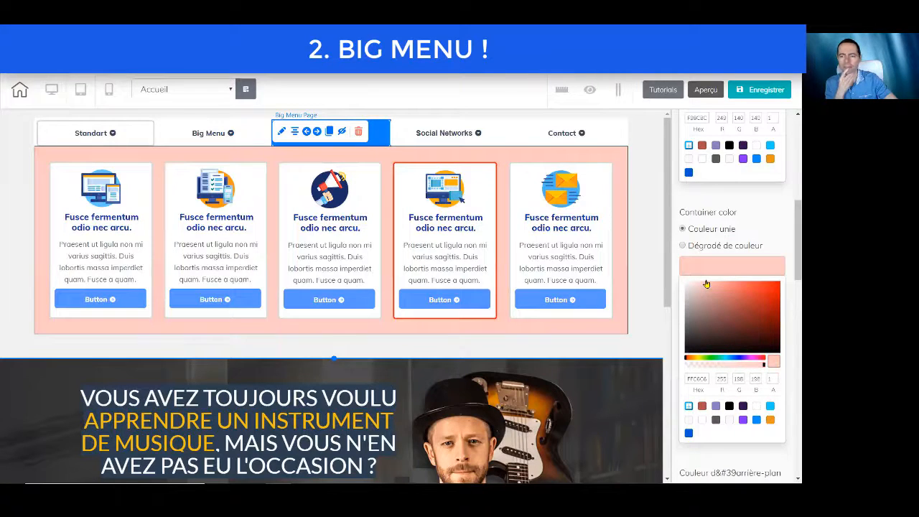
pyautogui.click(689, 433)
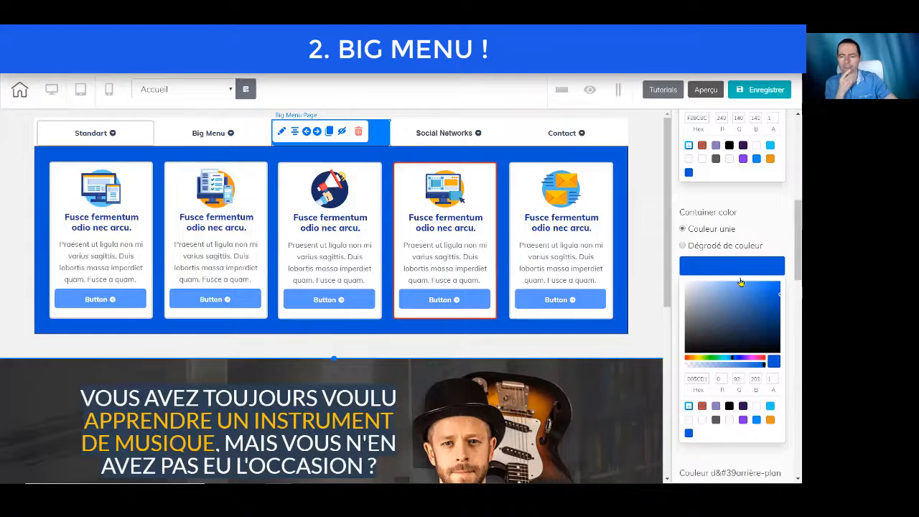
pyautogui.click(723, 287)
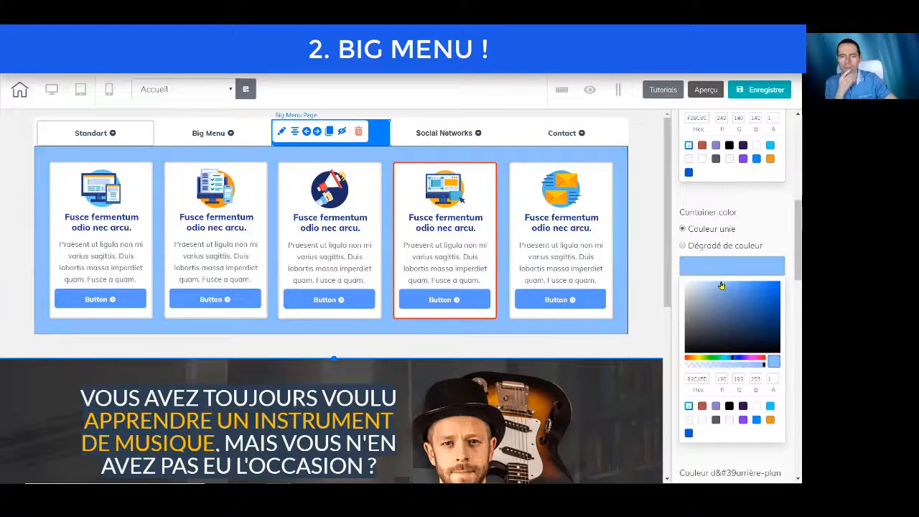
# Step: Review the link types for the second button on the Big Menu page, from Page, Builderall automatic tags and Popup through Download, Supercheckout and Phone
pyautogui.click(275, 166)
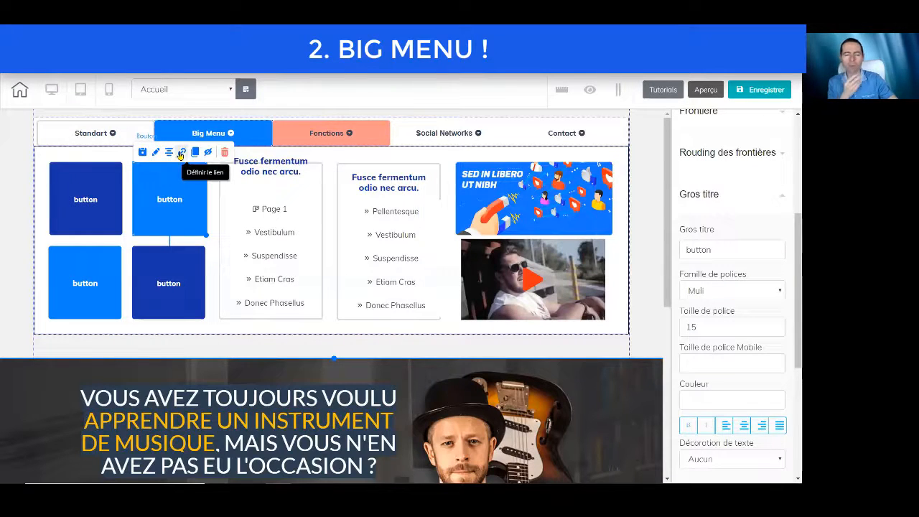
pyautogui.click(180, 156)
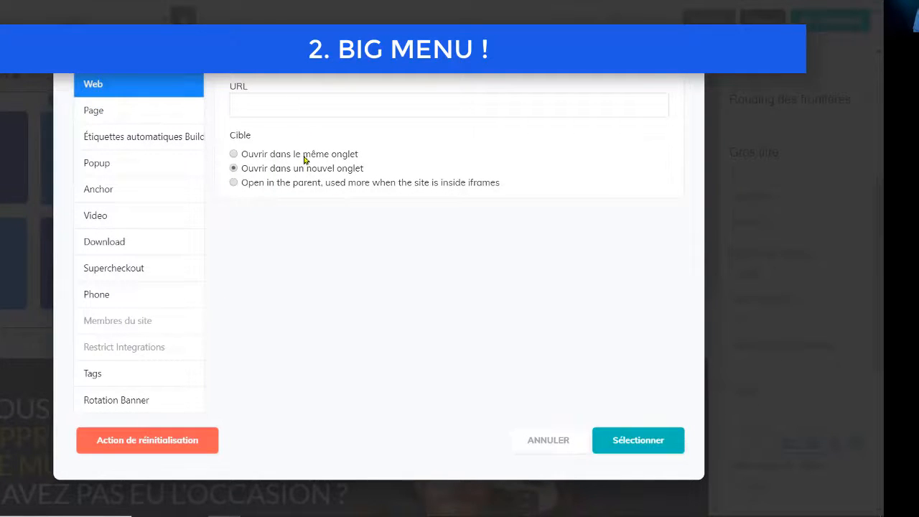
pyautogui.click(101, 113)
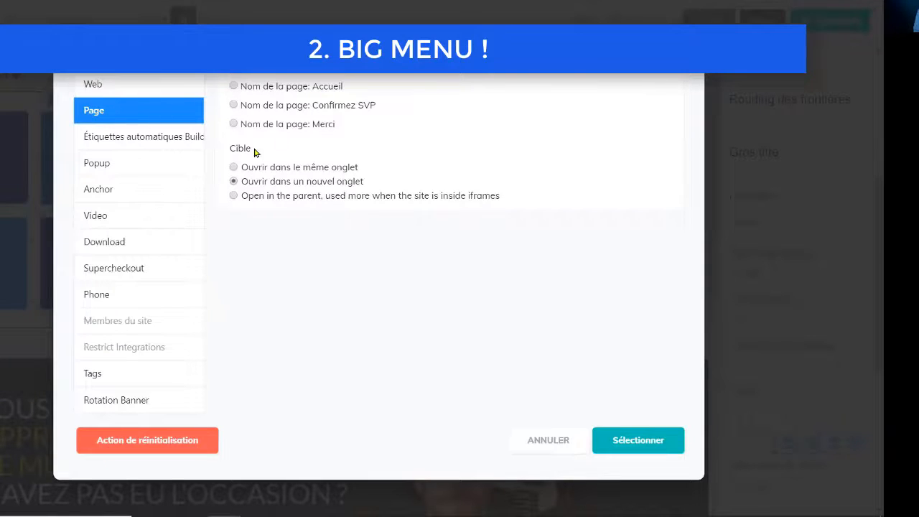
pyautogui.click(126, 143)
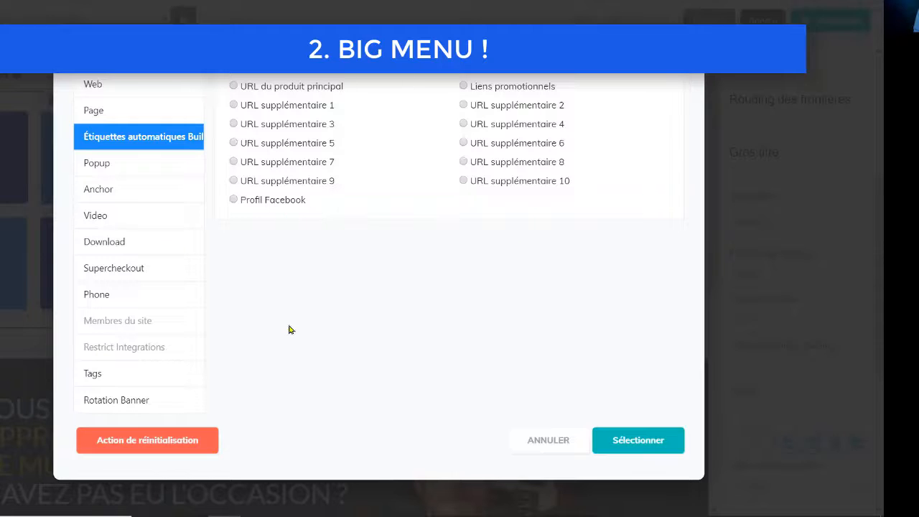
pyautogui.click(101, 164)
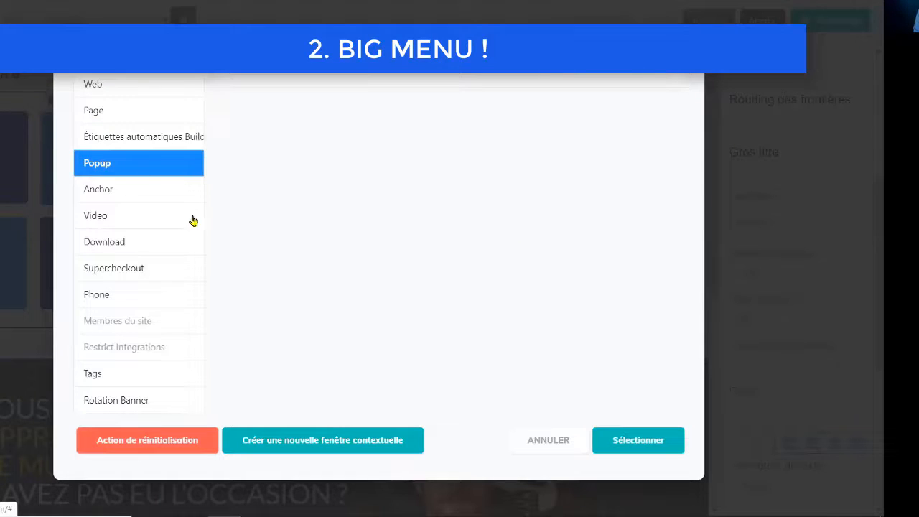
pyautogui.click(132, 190)
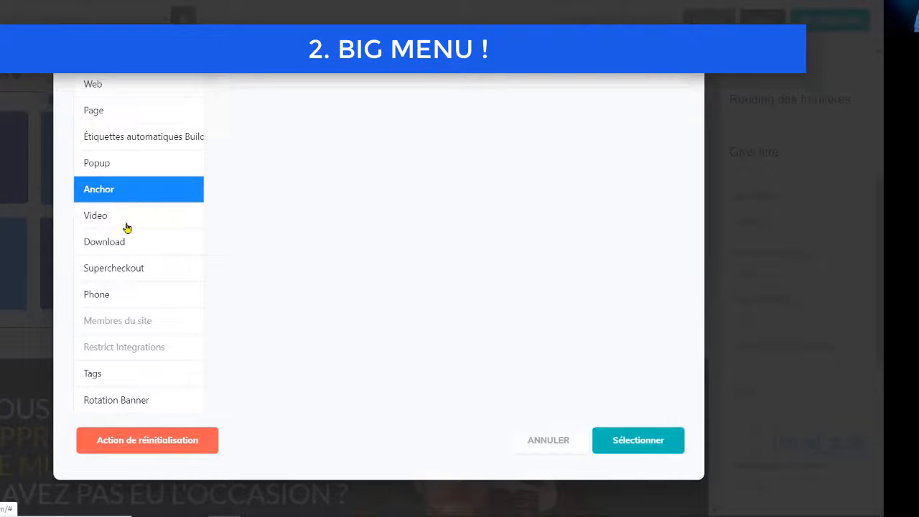
pyautogui.click(124, 215)
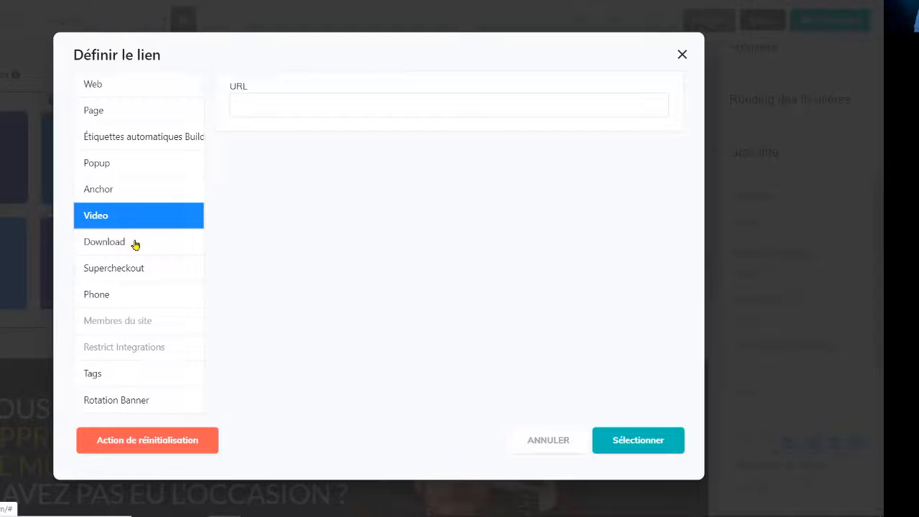
pyautogui.click(135, 245)
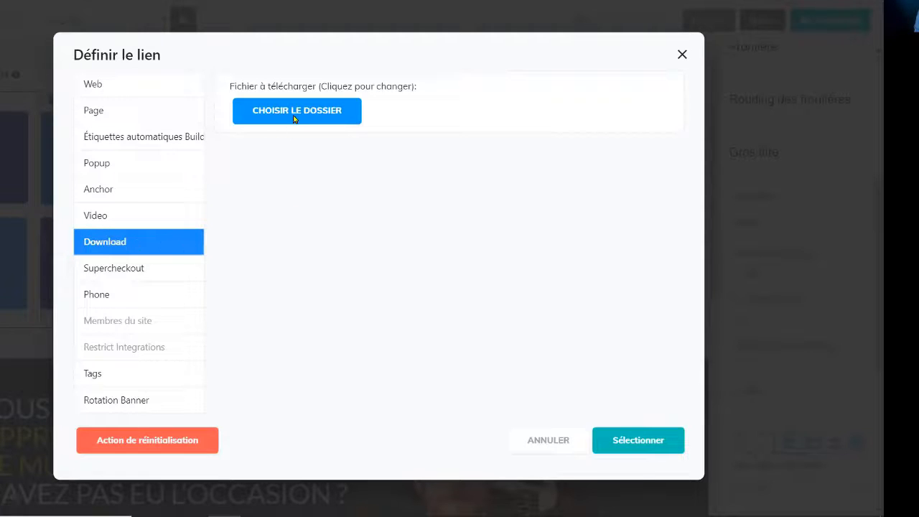
pyautogui.click(113, 271)
pyautogui.click(134, 303)
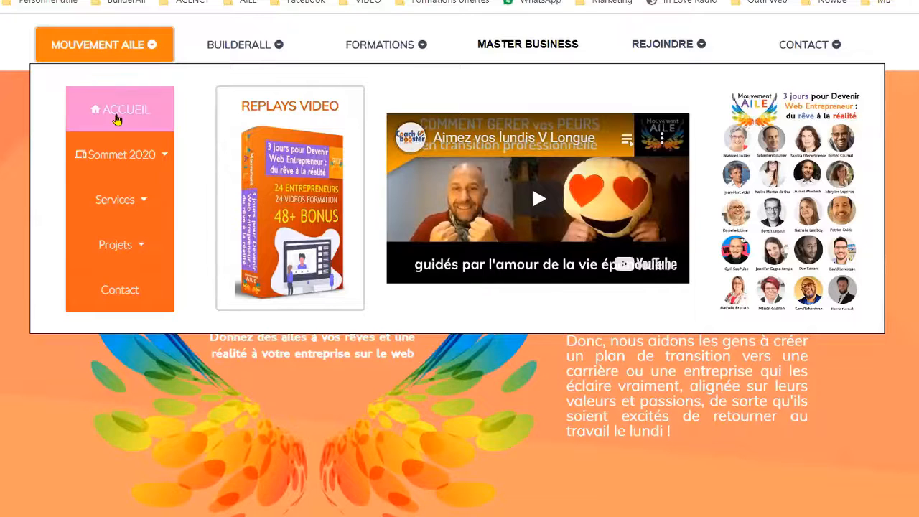
# Step: Play and pause the video in the MOUVEMENT AILE menu of the live example site
pyautogui.moveTo(124, 215)
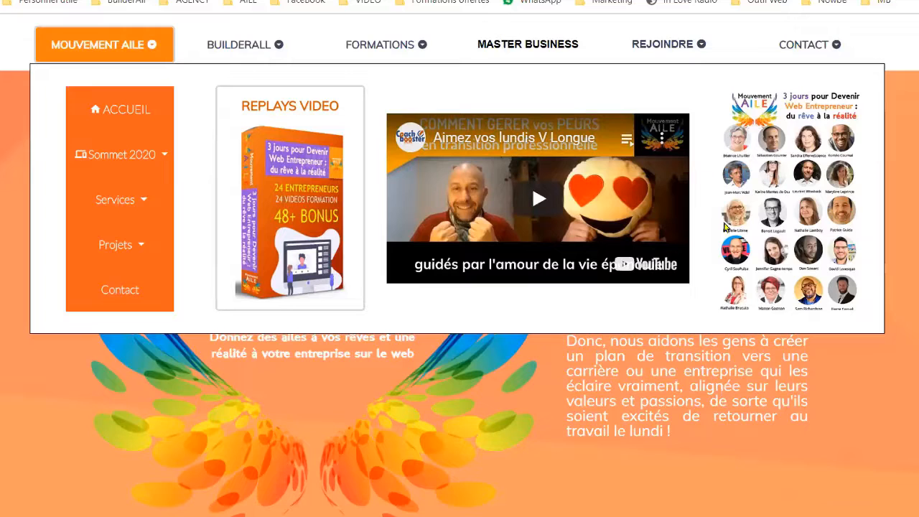
pyautogui.click(540, 196)
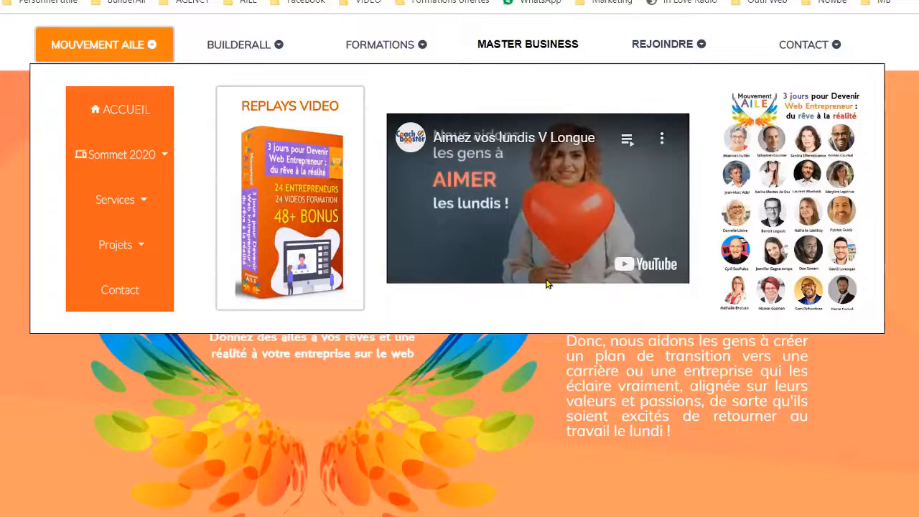
pyautogui.click(540, 203)
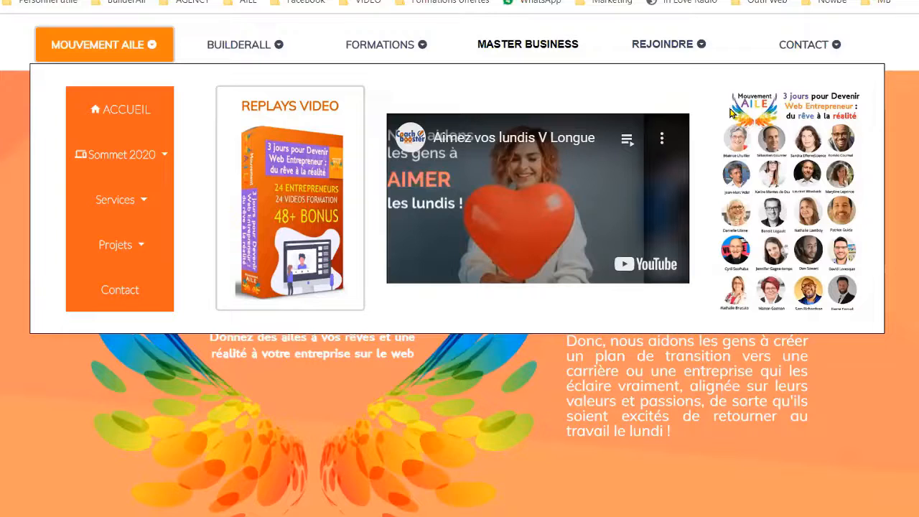
# Step: Examine the BUILDERALL, FORMATIONS, REJOINDRE, CONTACT and MOUVEMENT AILE submenus of the example site's big menu
pyautogui.click(231, 44)
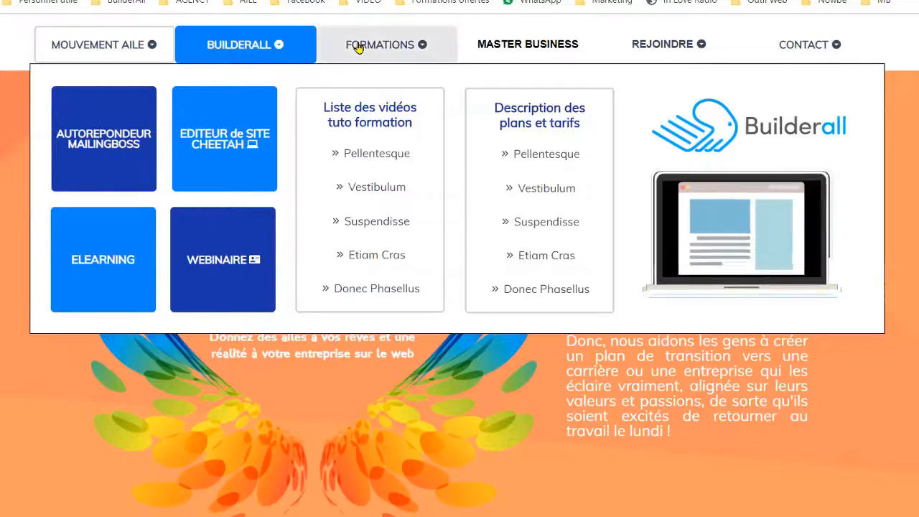
pyautogui.moveTo(358, 47)
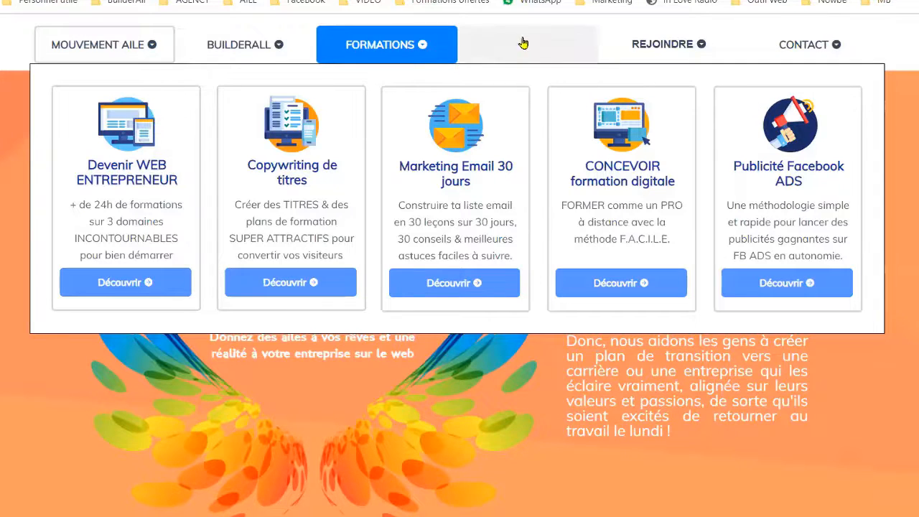
pyautogui.click(661, 44)
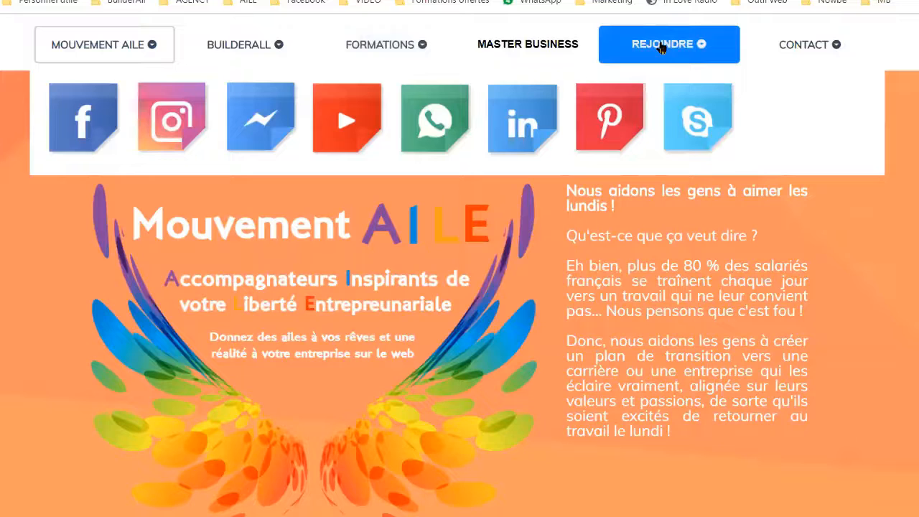
pyautogui.click(797, 51)
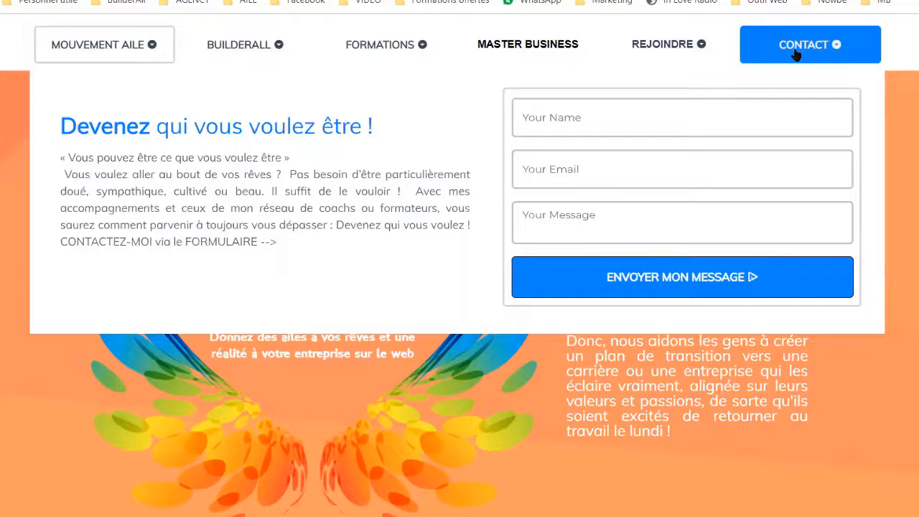
pyautogui.click(63, 55)
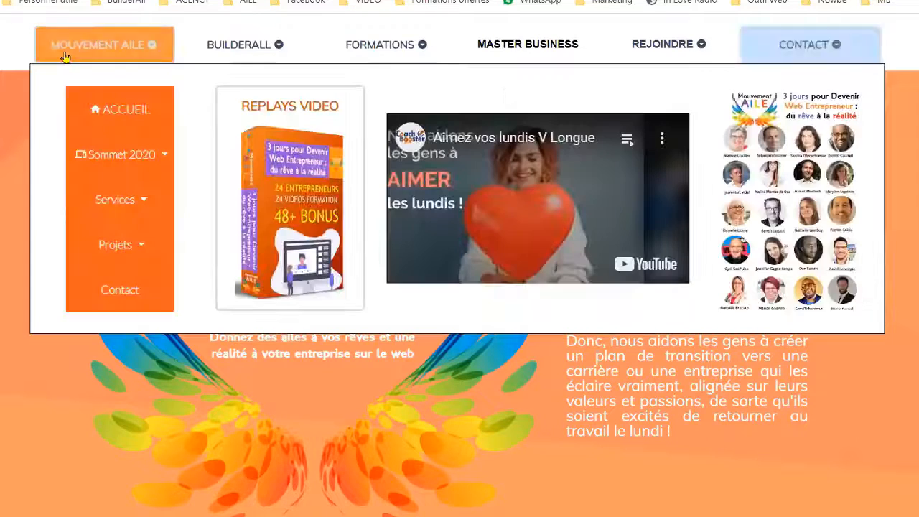
pyautogui.click(195, 41)
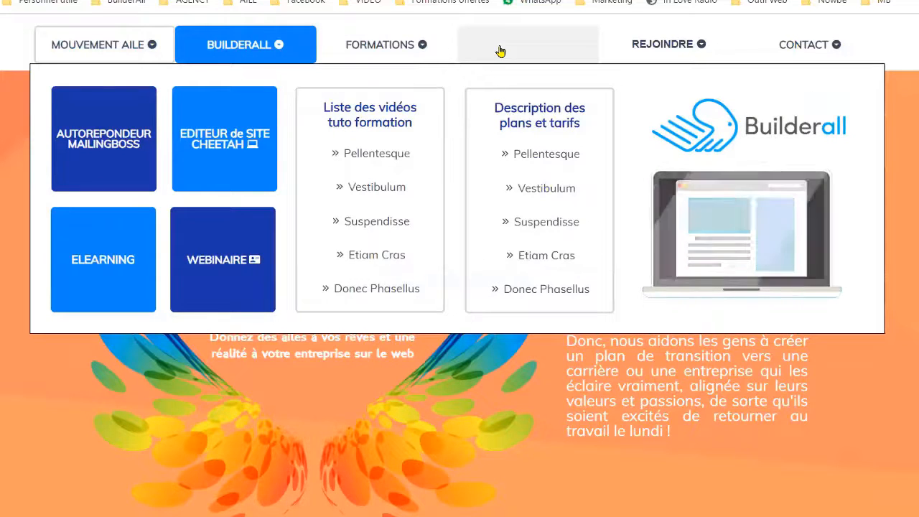
pyautogui.click(368, 41)
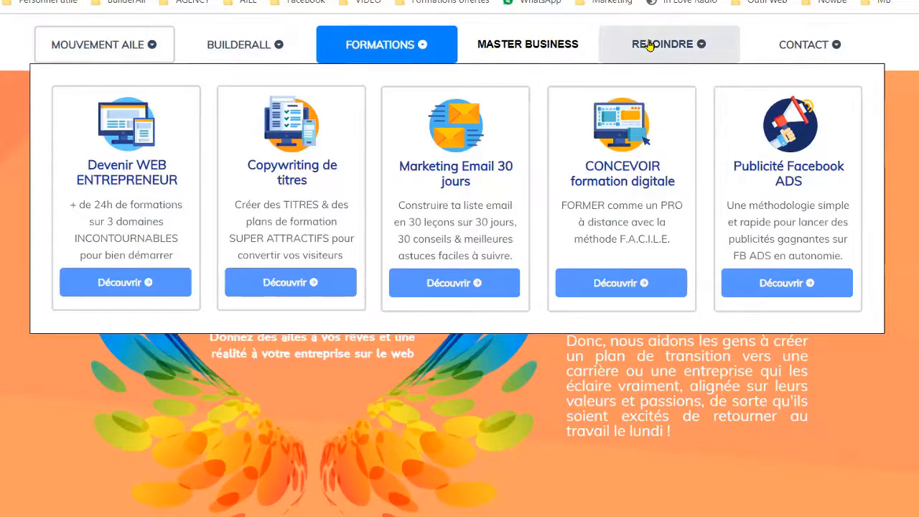
pyautogui.click(753, 52)
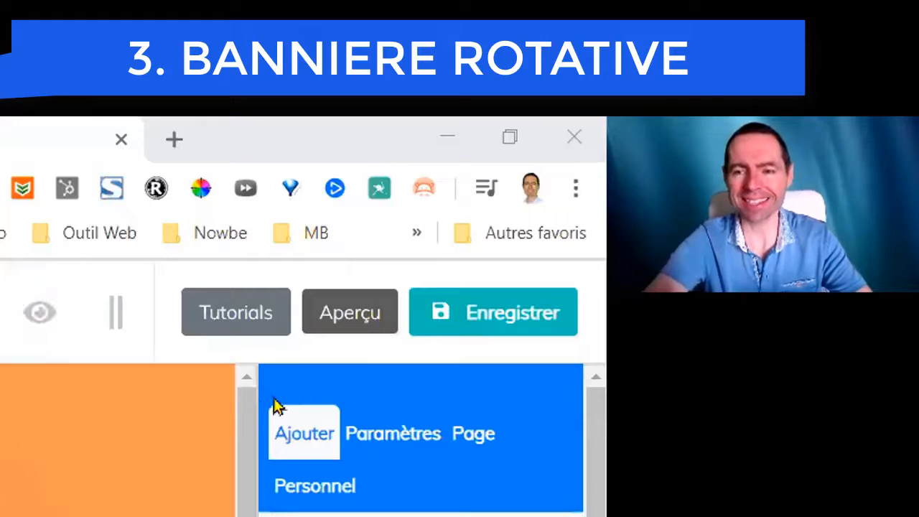
# Step: Go to the empty panel of the movement presentation page and look through the Rotation Banner templates
pyautogui.moveTo(247, 413); pyautogui.dragTo(252, 516)
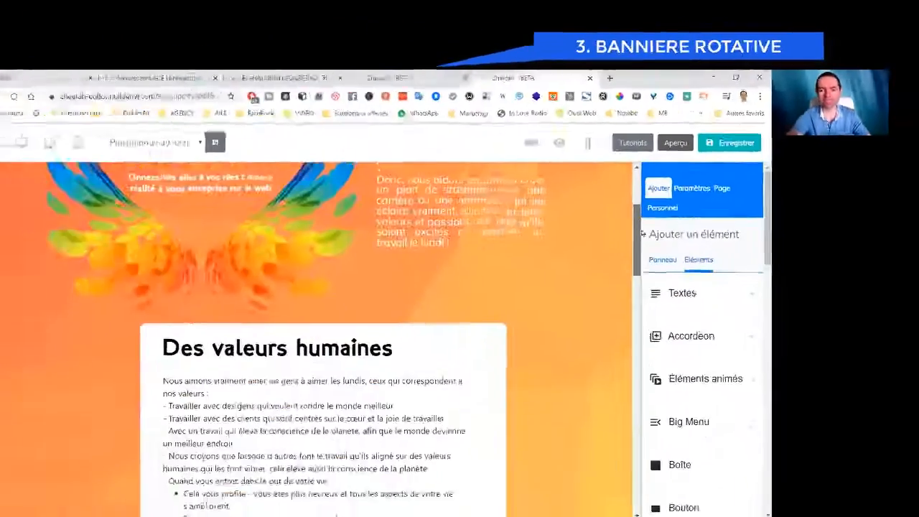
pyautogui.moveTo(673, 359); pyautogui.dragTo(674, 467)
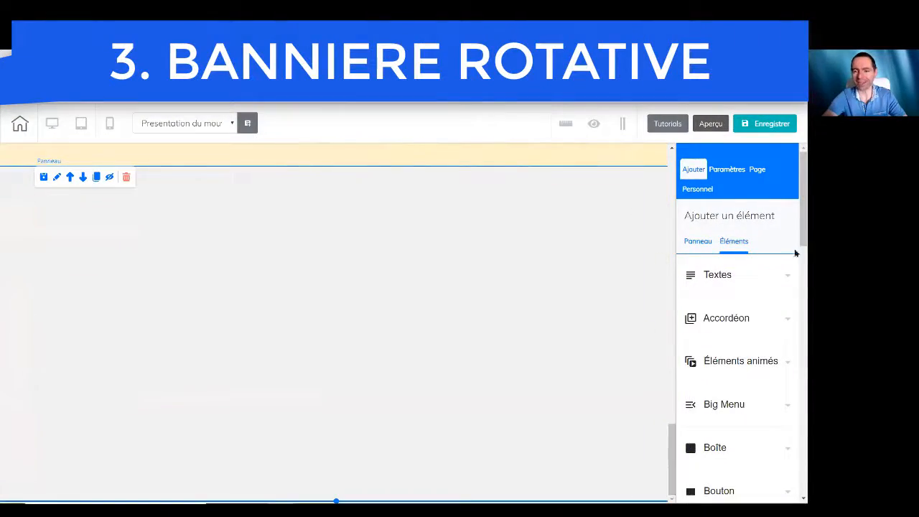
pyautogui.scroll(-3, 795, 216)
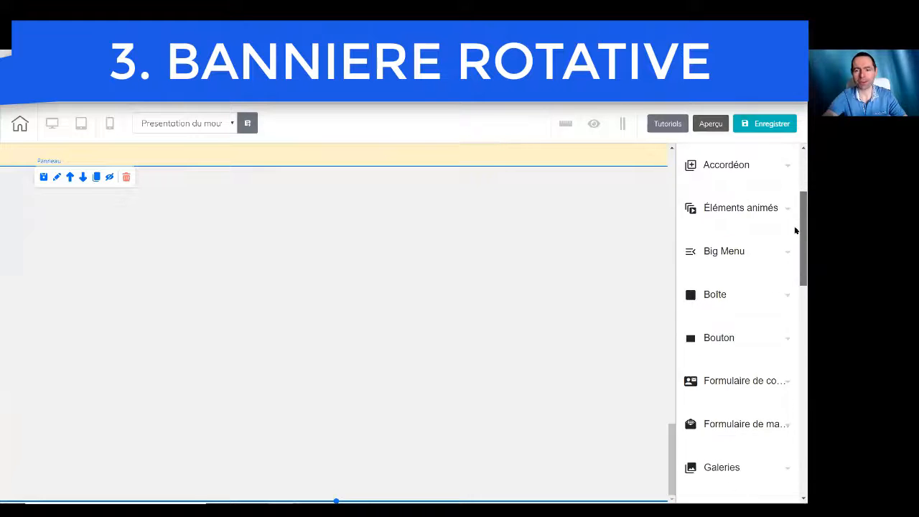
pyautogui.scroll(-6, 795, 260)
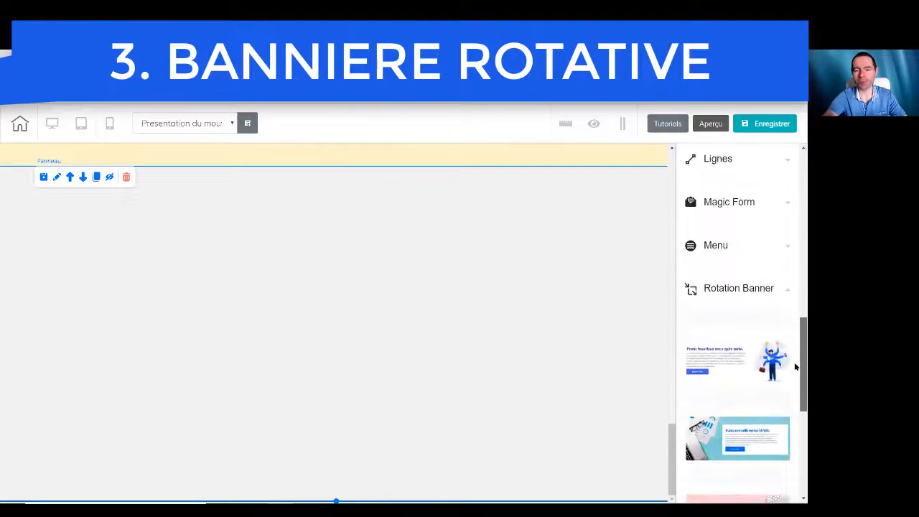
pyautogui.scroll(1, 795, 345)
pyautogui.scroll(-4, 796, 372)
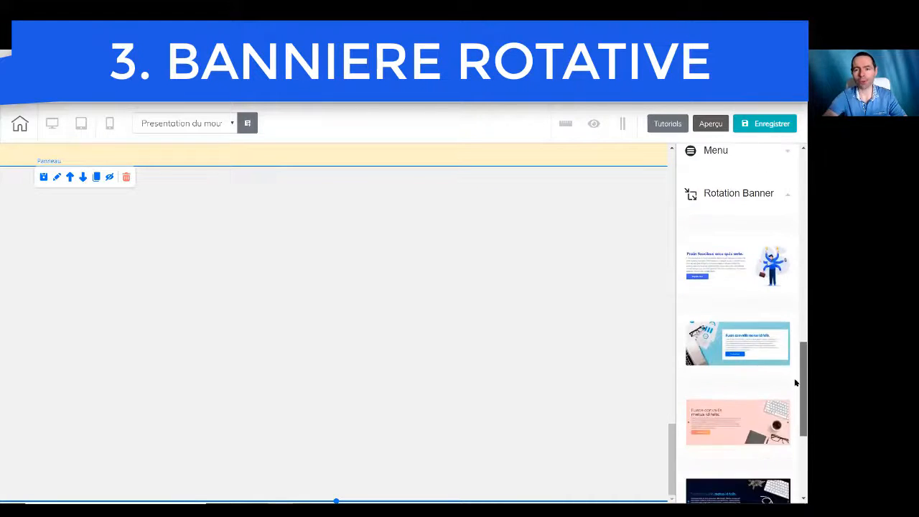
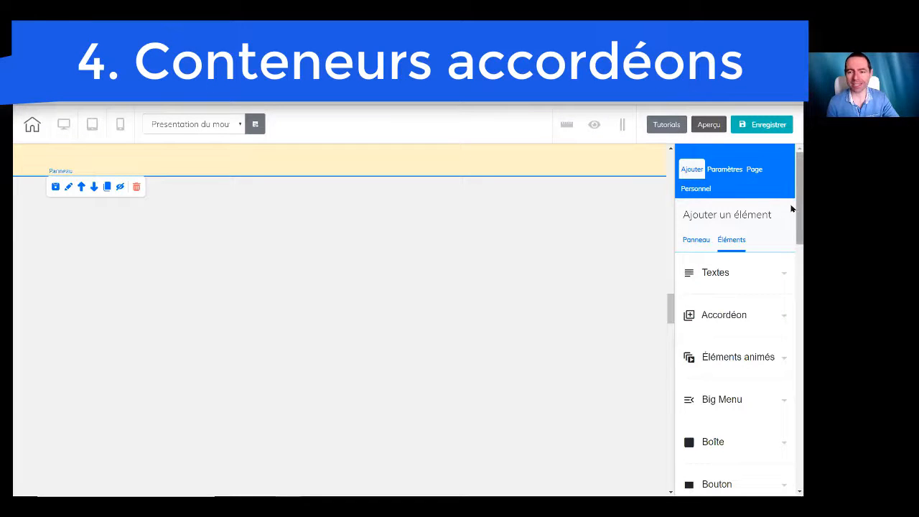
# Step: Add the blue three-item accordion template to the empty panel of the page
pyautogui.scroll(-3, 792, 223)
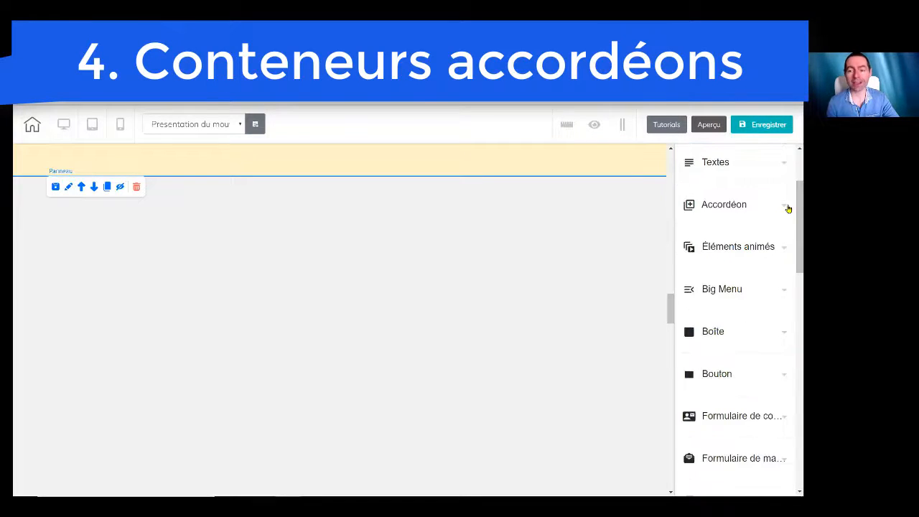
pyautogui.click(787, 208)
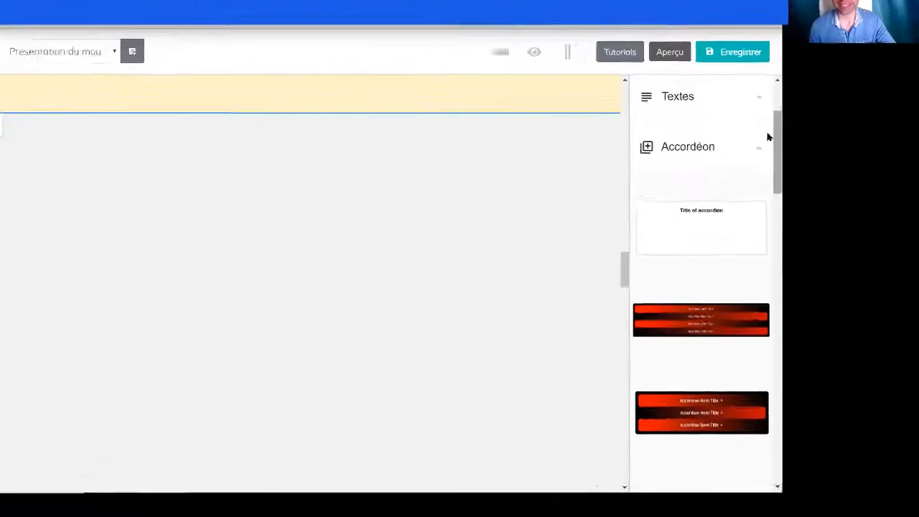
pyautogui.scroll(-5, 738, 63)
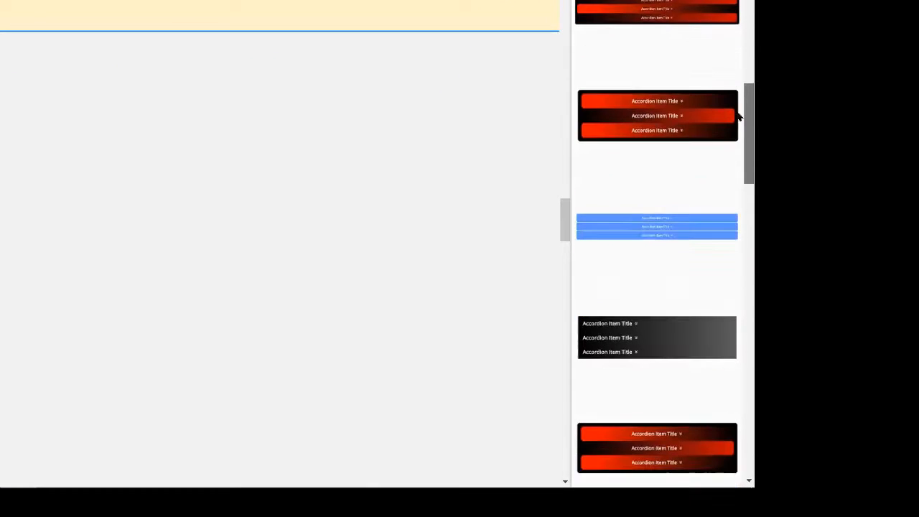
pyautogui.scroll(-2, 739, 128)
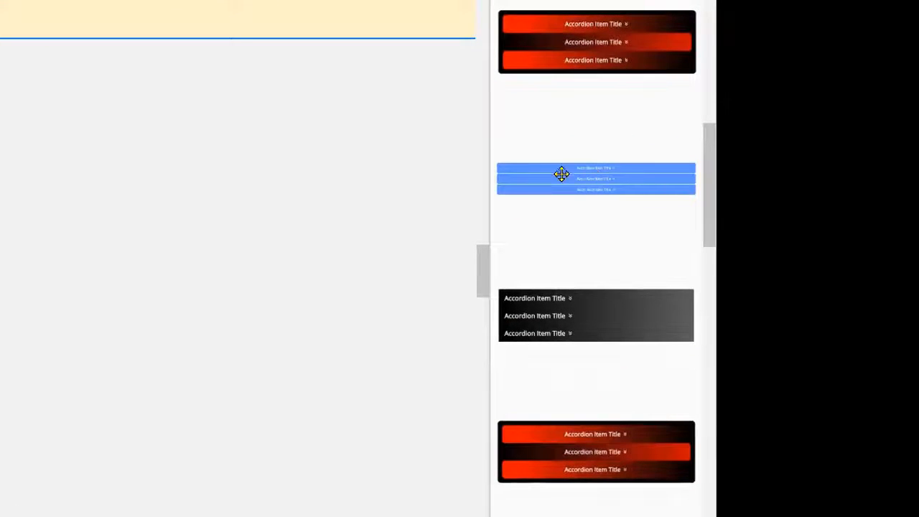
pyautogui.click(596, 178)
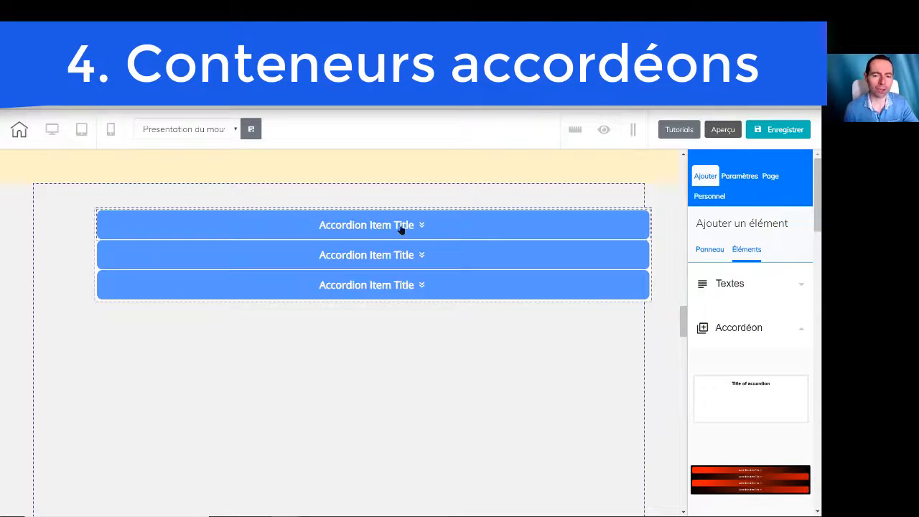
# Step: Expand the first two accordion items to view their contents and select the image in the second one
pyautogui.click(388, 223)
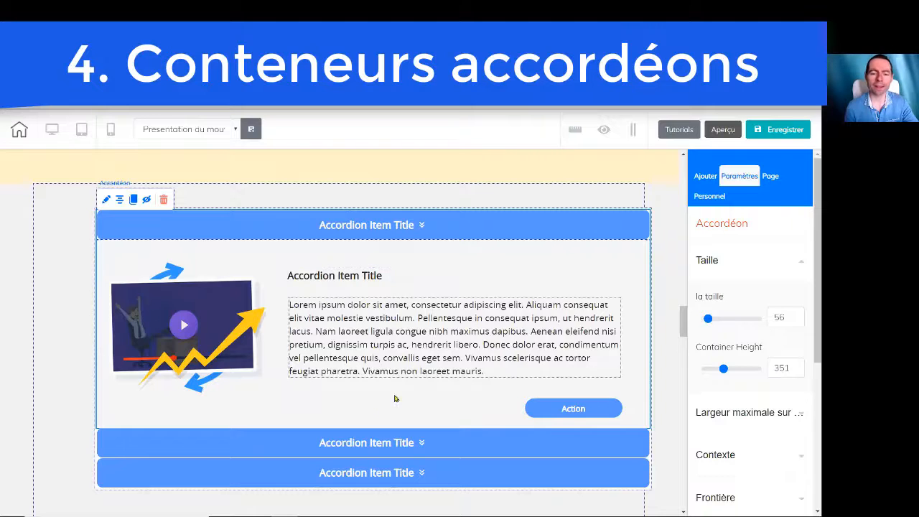
pyautogui.click(372, 444)
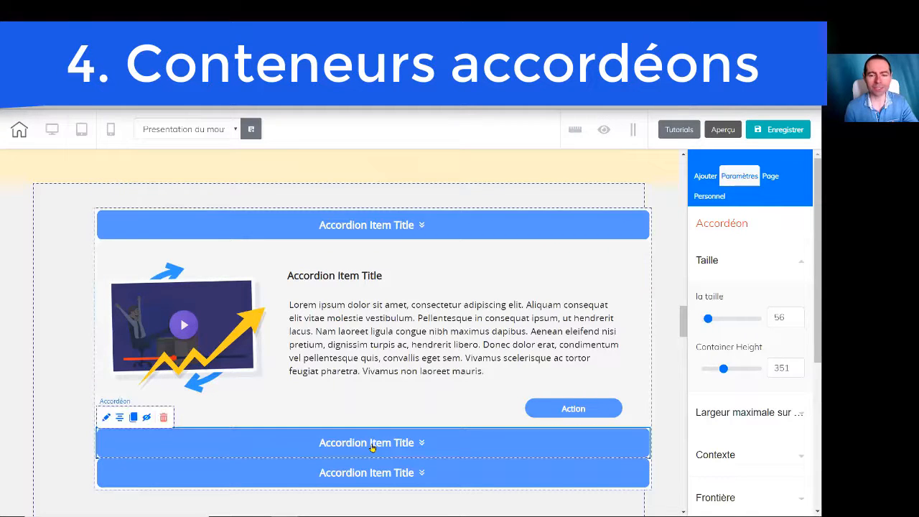
pyautogui.moveTo(684, 317); pyautogui.dragTo(683, 340)
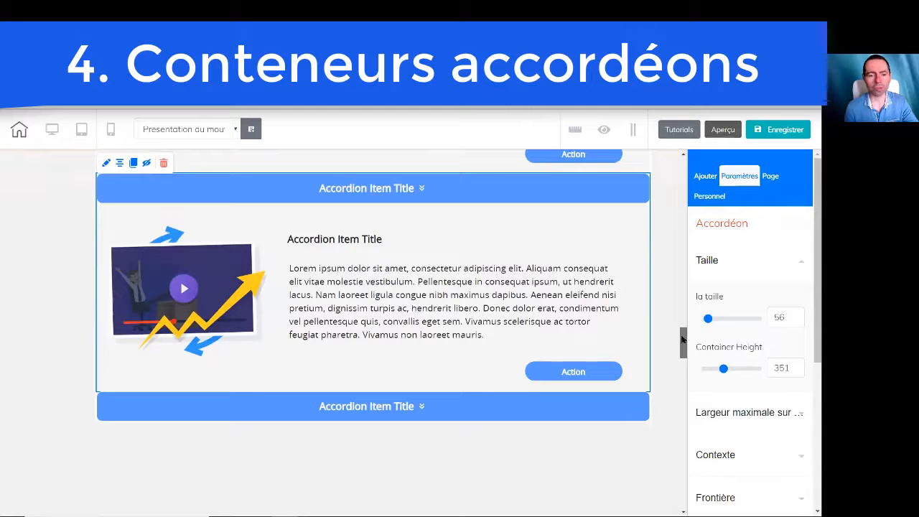
pyautogui.click(208, 288)
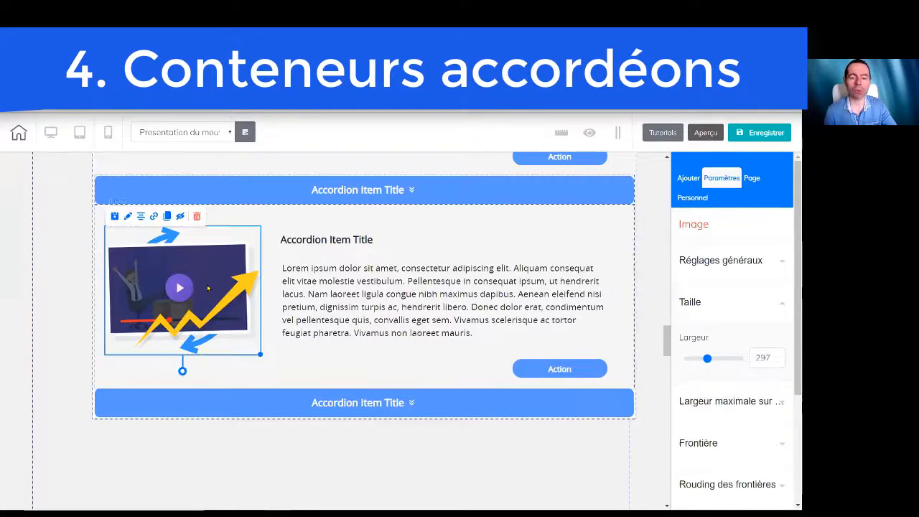
# Step: Shift the image in the second blue accordion item slightly to the right and rotate it counterclockwise until clearly tilted
pyautogui.moveTo(208, 288); pyautogui.dragTo(197, 372)
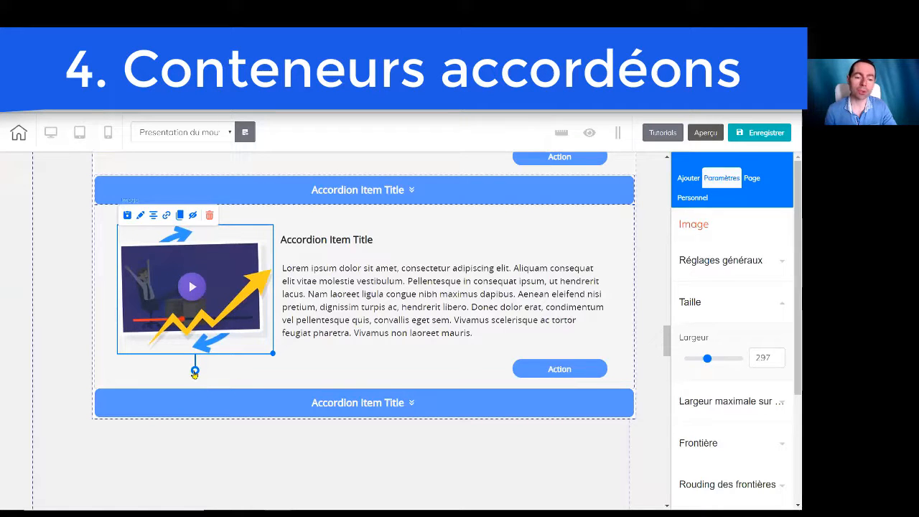
pyautogui.moveTo(196, 371); pyautogui.dragTo(232, 373)
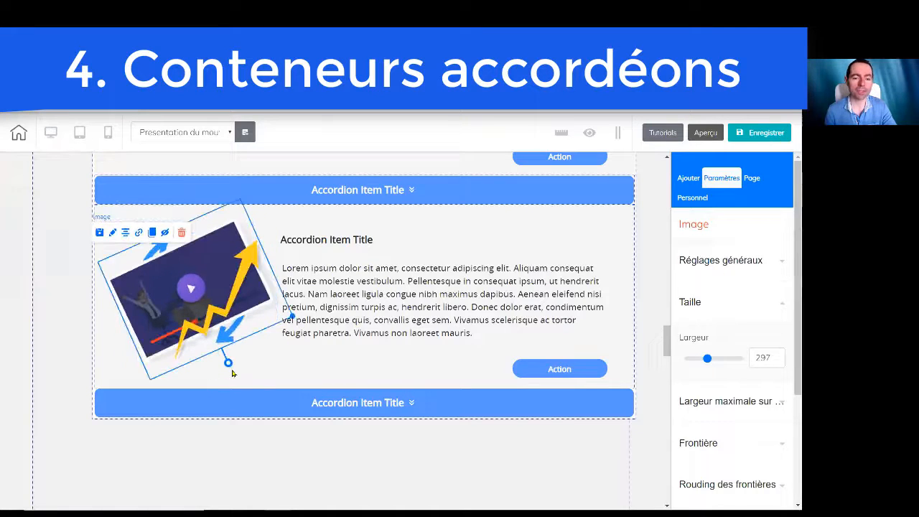
pyautogui.click(301, 363)
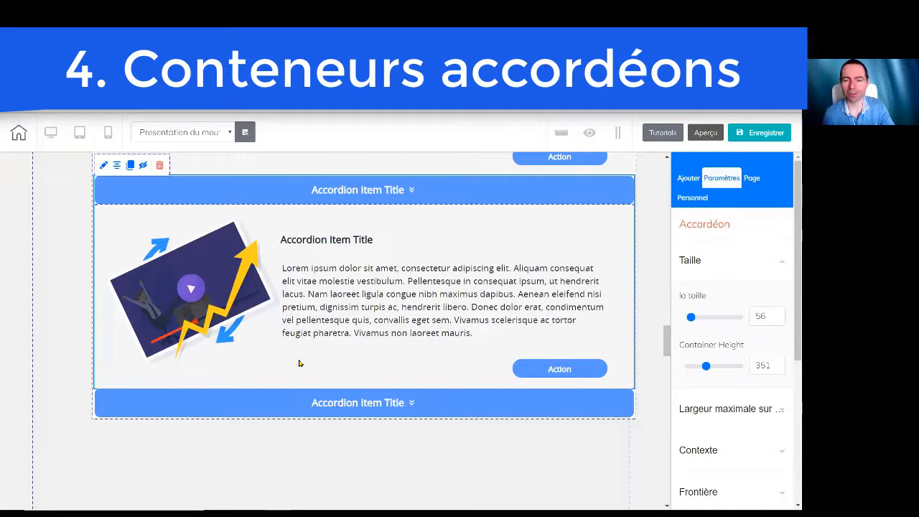
# Step: Select the second item's paragraph, then move its Action button slightly up and right and tilt it counterclockwise
pyautogui.click(418, 313)
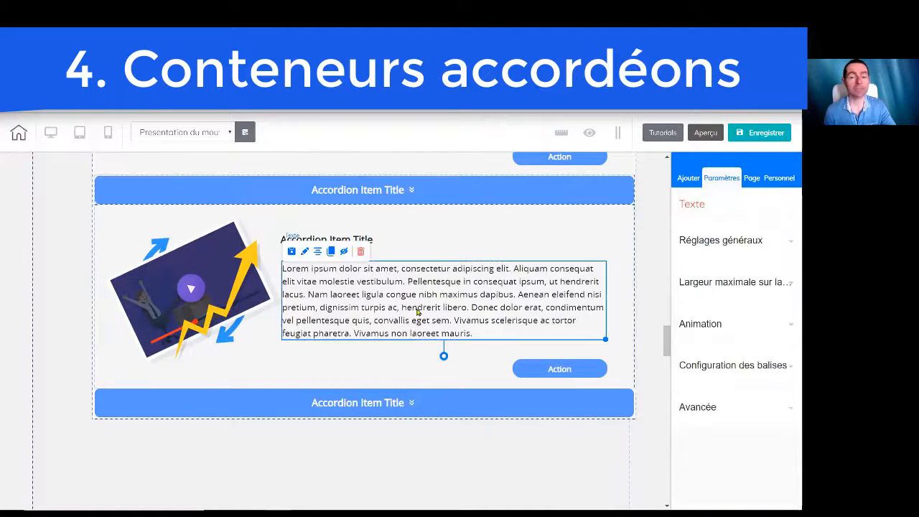
pyautogui.click(552, 372)
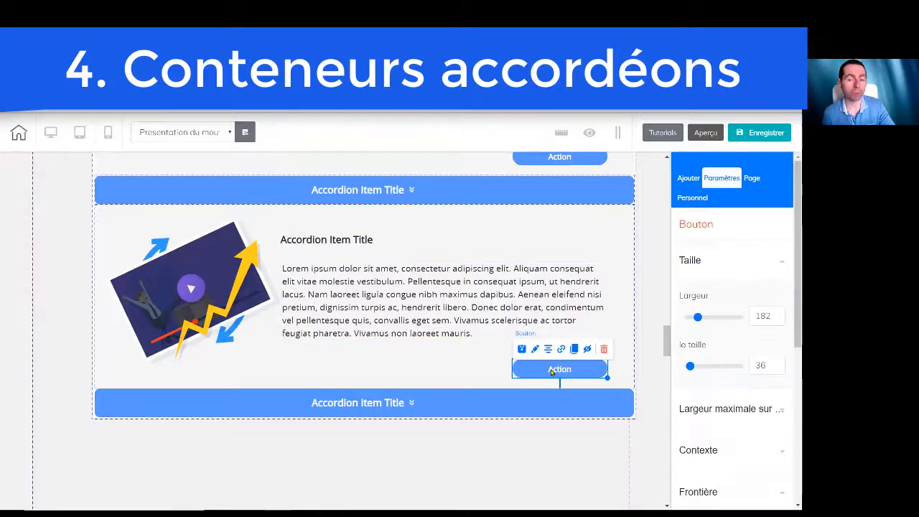
pyautogui.moveTo(542, 373); pyautogui.dragTo(489, 339)
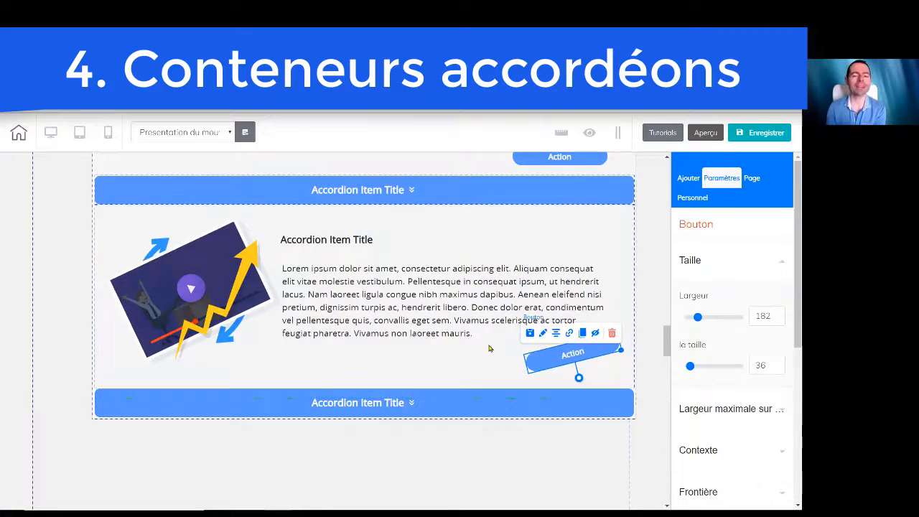
# Step: Expand the third blue accordion item and look over its contents and the surrounding page
pyautogui.click(409, 403)
pyautogui.click(414, 406)
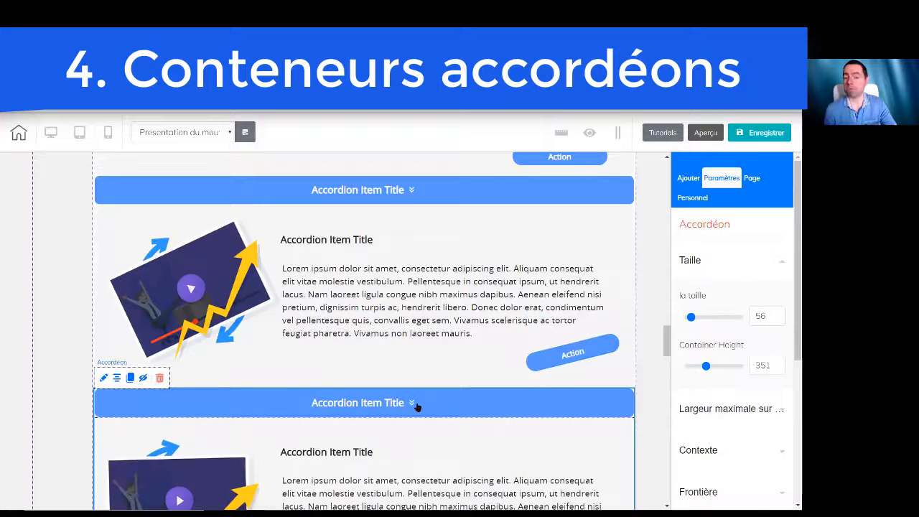
pyautogui.moveTo(667, 335); pyautogui.dragTo(666, 355)
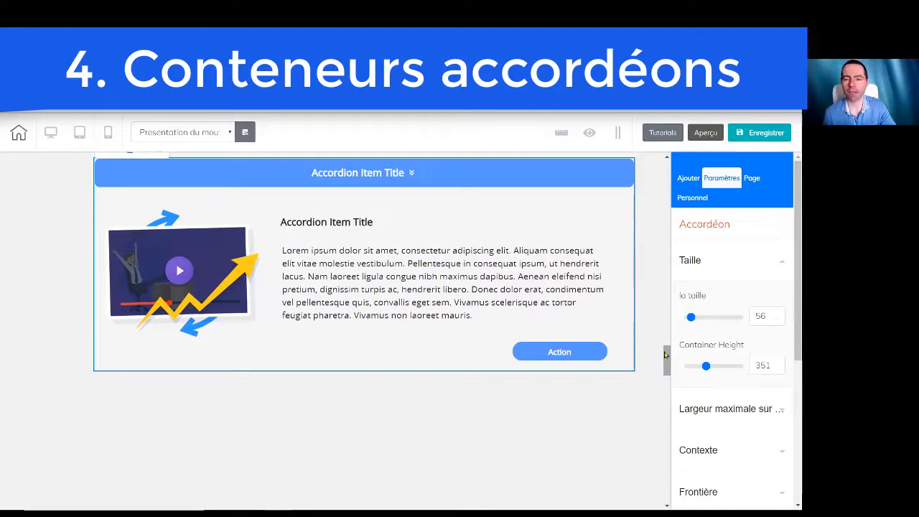
pyautogui.moveTo(665, 355); pyautogui.dragTo(667, 237)
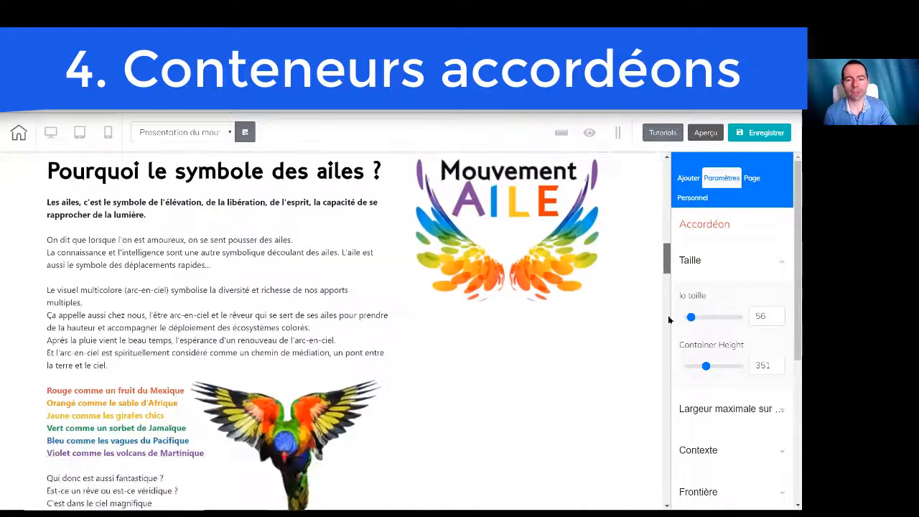
pyautogui.moveTo(668, 319); pyautogui.dragTo(666, 365)
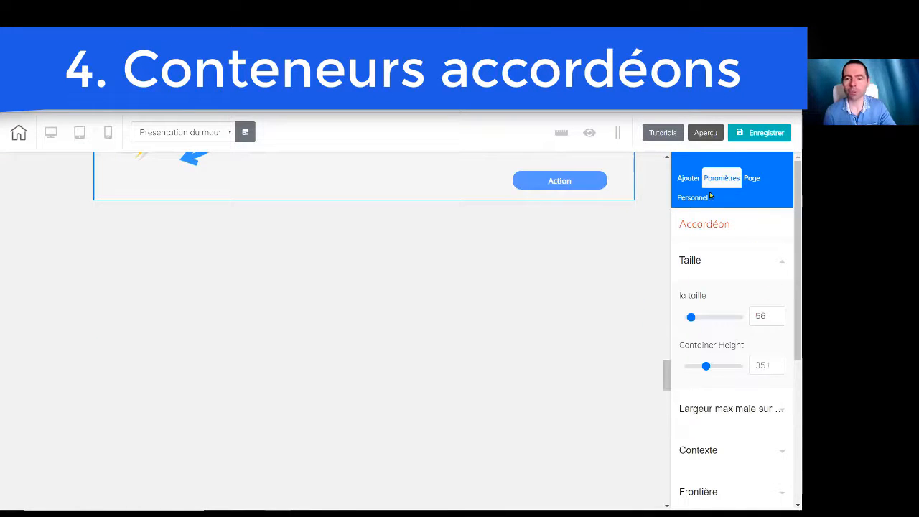
# Step: Add the six-item rainbow accordion template to the empty area below the blue accordion
pyautogui.click(690, 178)
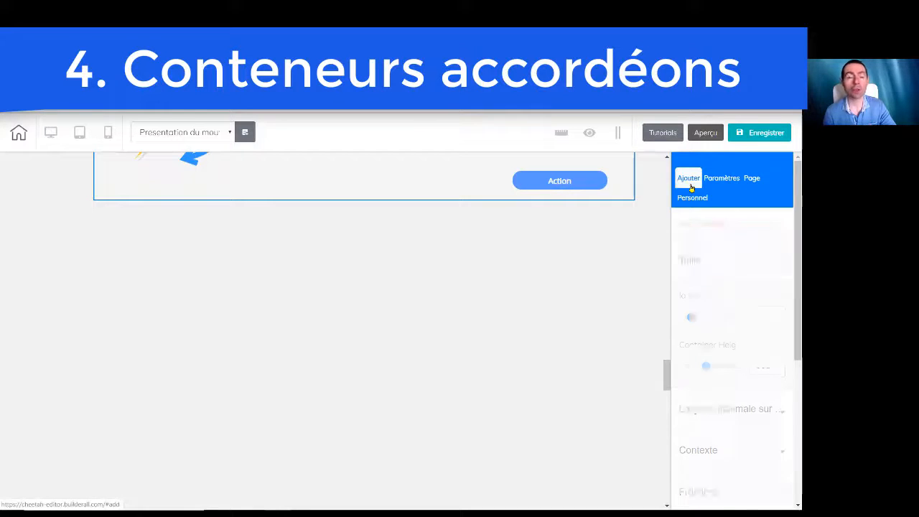
pyautogui.click(729, 230)
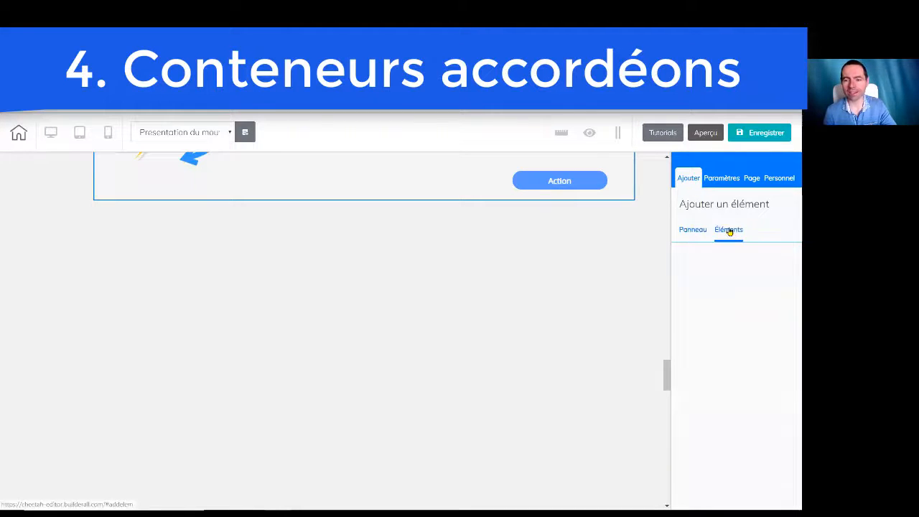
pyautogui.scroll(-4, 792, 215)
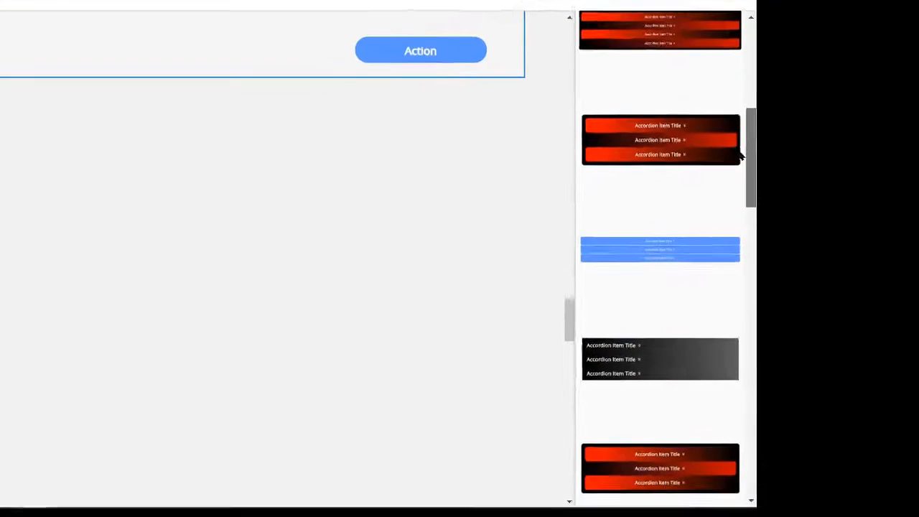
pyautogui.scroll(-6, 740, 155)
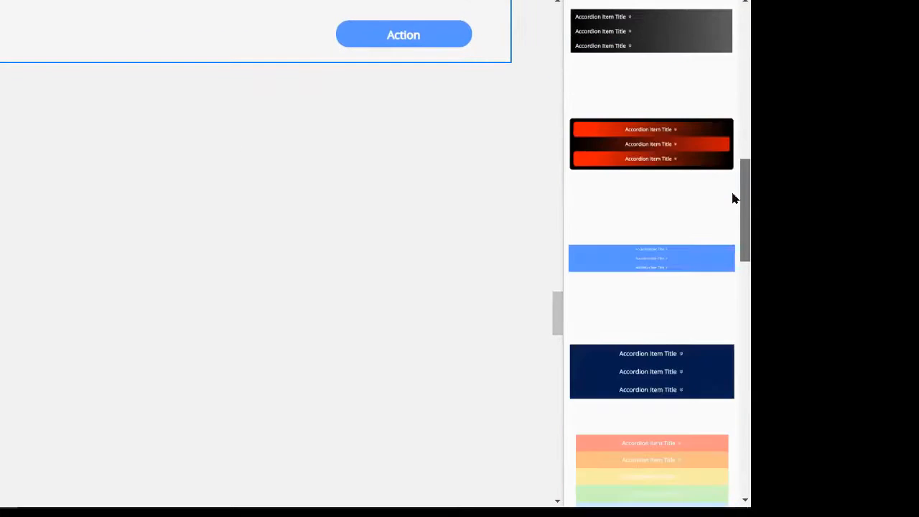
pyautogui.scroll(-3, 744, 208)
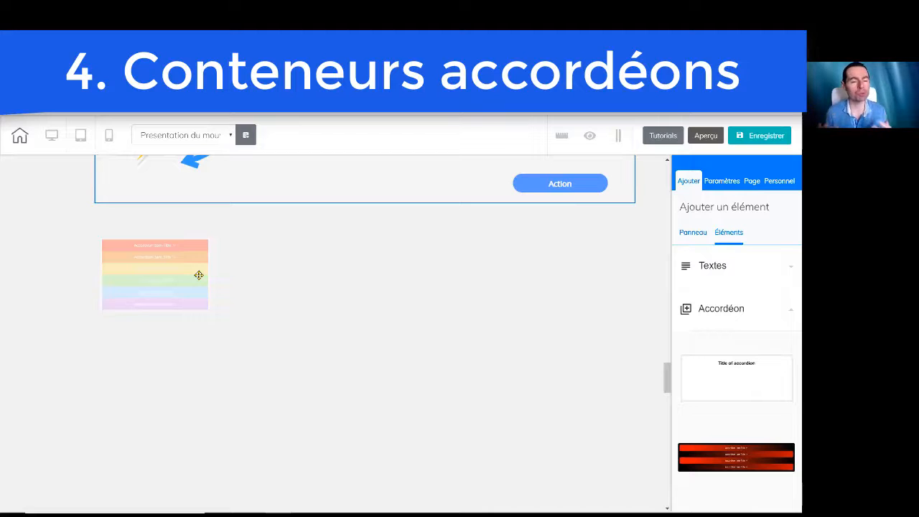
pyautogui.moveTo(199, 276); pyautogui.dragTo(199, 275)
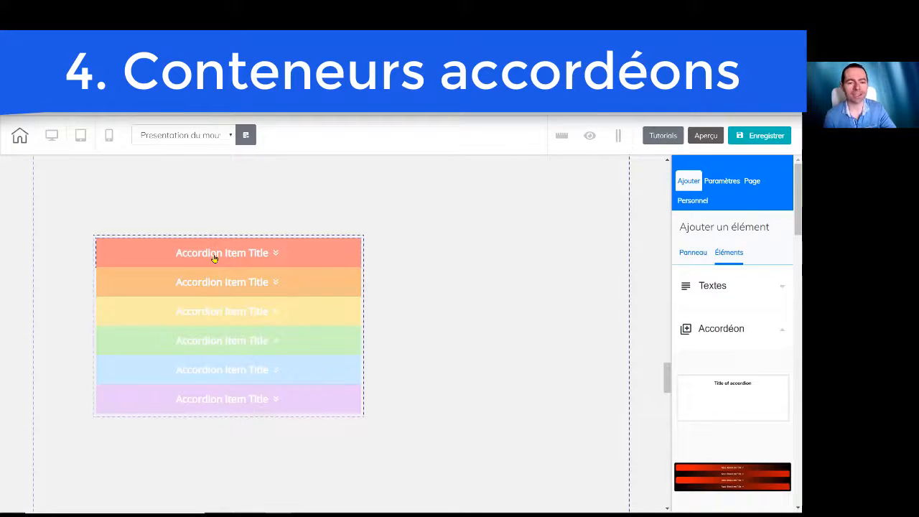
# Step: Expand the rainbow accordion's red item, set its container height to 603 and try a title bar height of 11
pyautogui.click(213, 256)
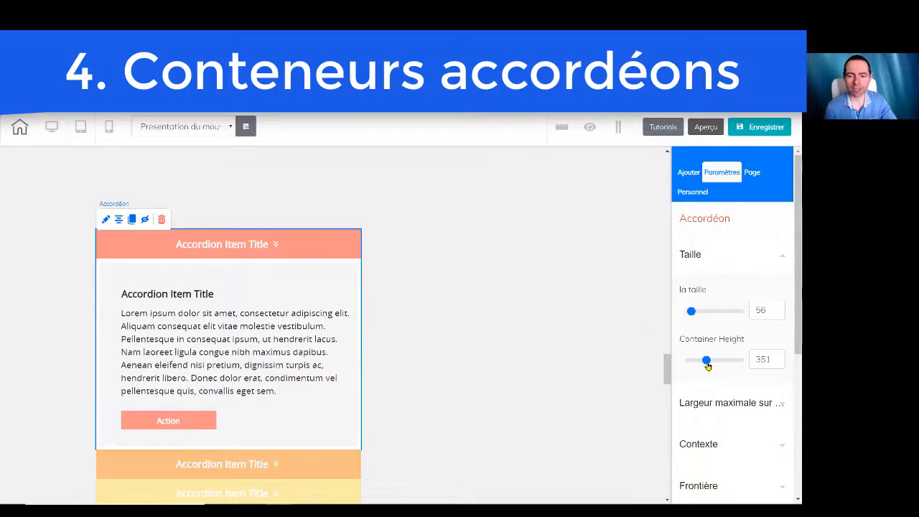
pyautogui.moveTo(708, 362); pyautogui.dragTo(720, 361)
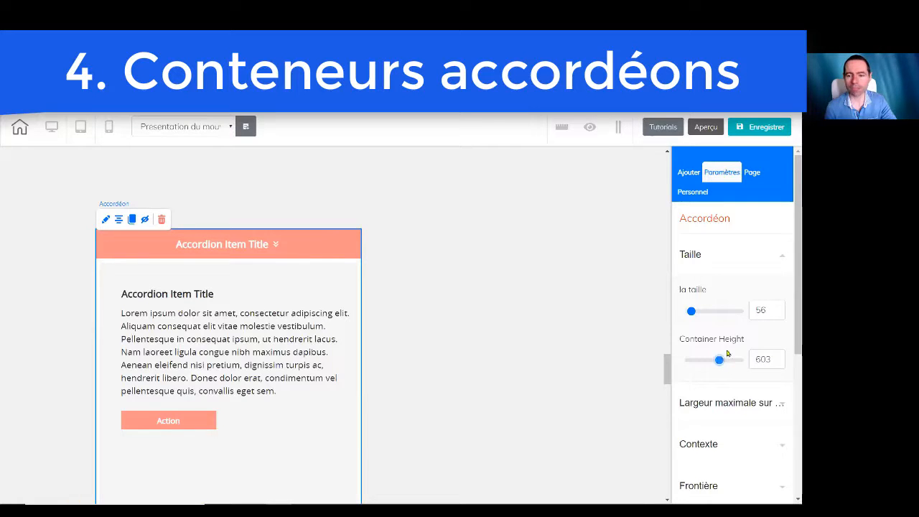
pyautogui.moveTo(693, 314); pyautogui.dragTo(689, 310)
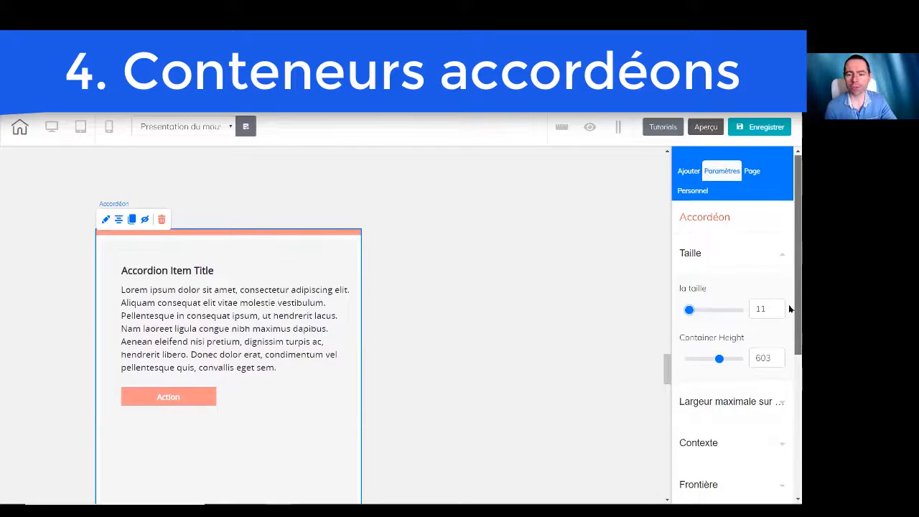
# Step: Select the whole rainbow accordion group and widen it to the right across most of the page width
pyautogui.scroll(-3, 788, 308)
pyautogui.click(372, 410)
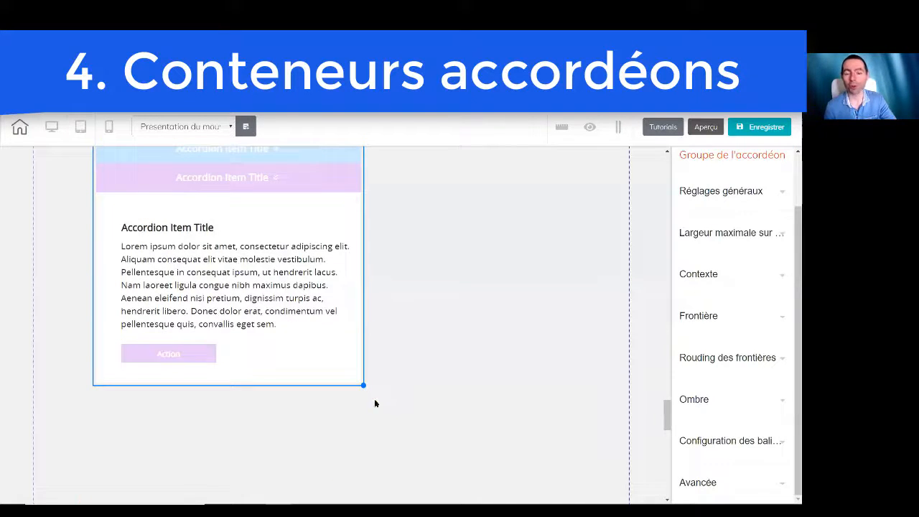
pyautogui.moveTo(362, 386); pyautogui.dragTo(667, 408)
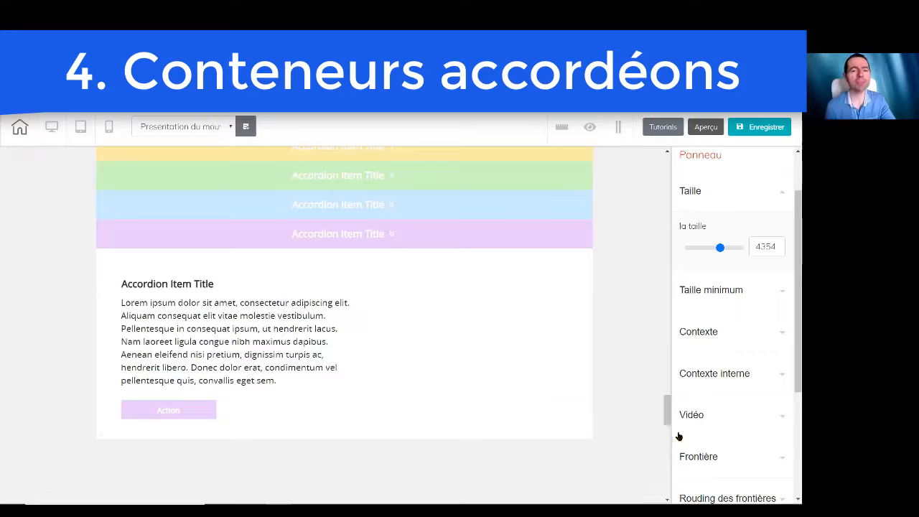
# Step: Add the social bar with Facebook, Twitter, Instagram and LinkedIn icons below the Action button in the rainbow accordion's red item
pyautogui.moveTo(668, 417); pyautogui.dragTo(667, 388)
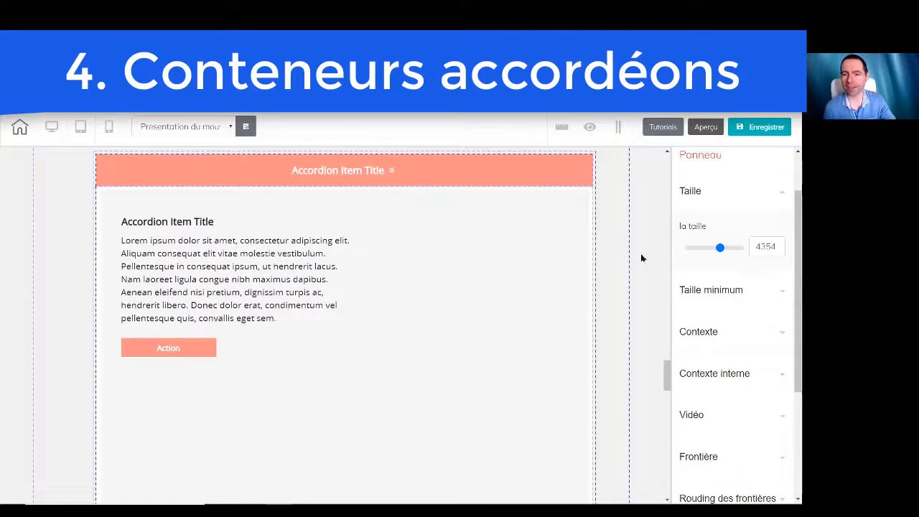
pyautogui.moveTo(790, 217); pyautogui.dragTo(790, 185)
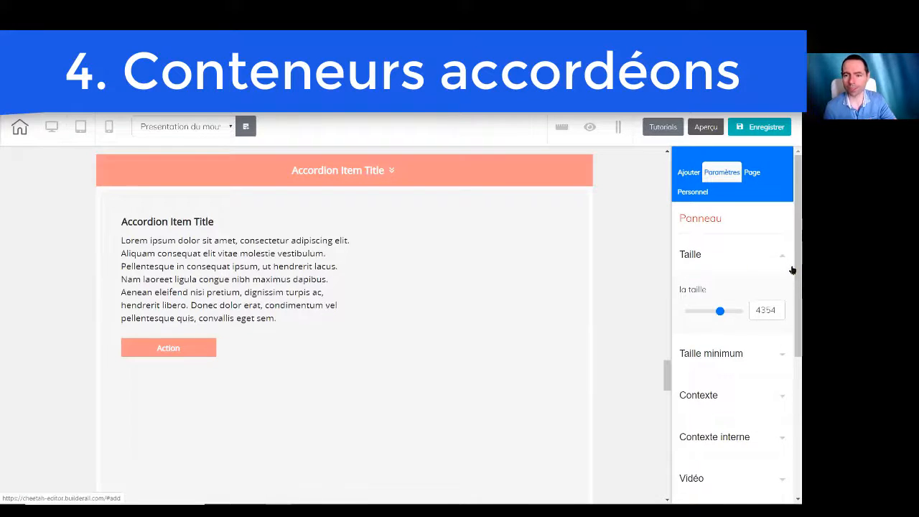
pyautogui.click(689, 173)
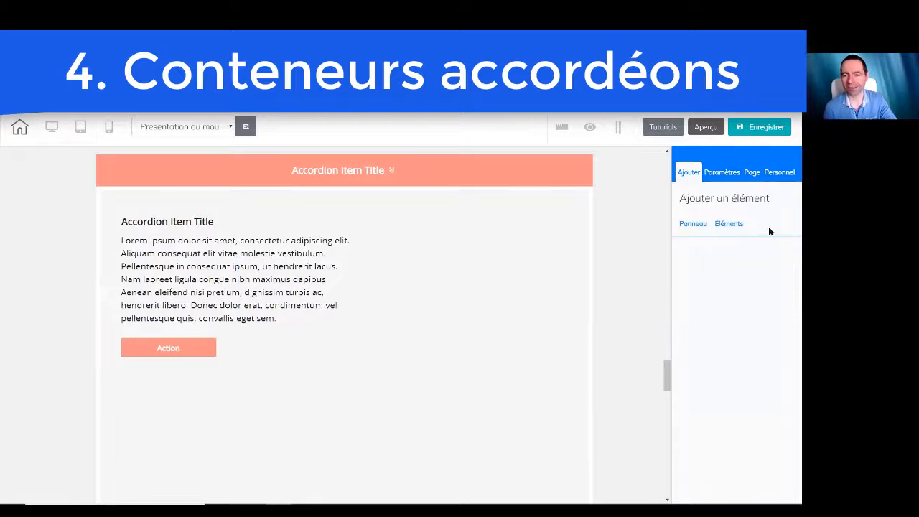
pyautogui.click(730, 224)
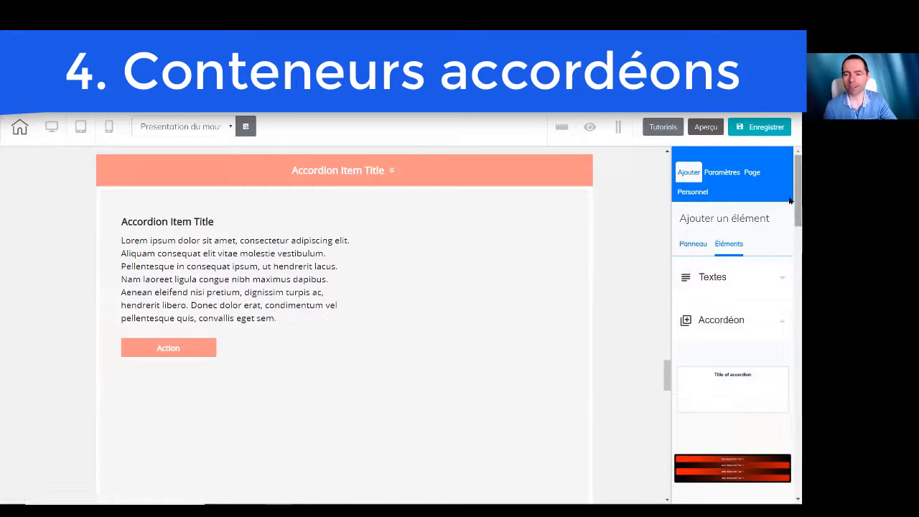
pyautogui.scroll(-5, 790, 387)
pyautogui.scroll(-10, 789, 402)
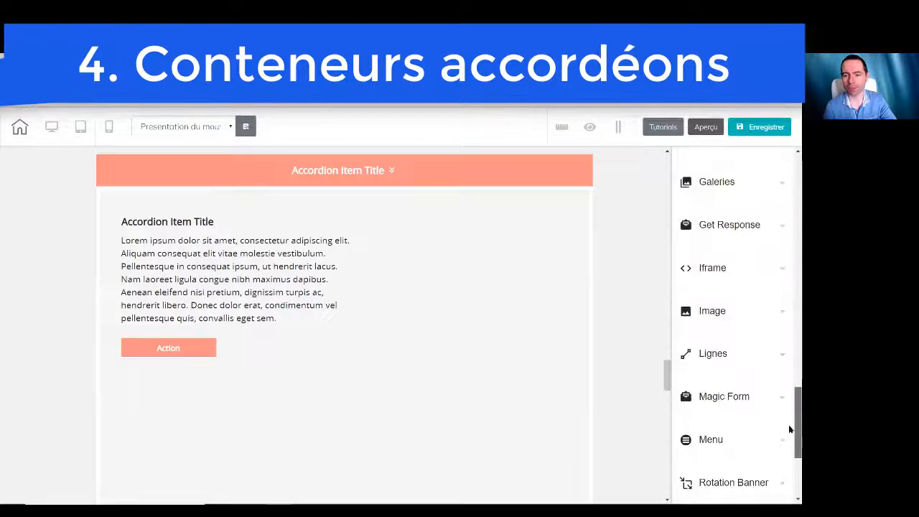
pyautogui.scroll(-1, 790, 460)
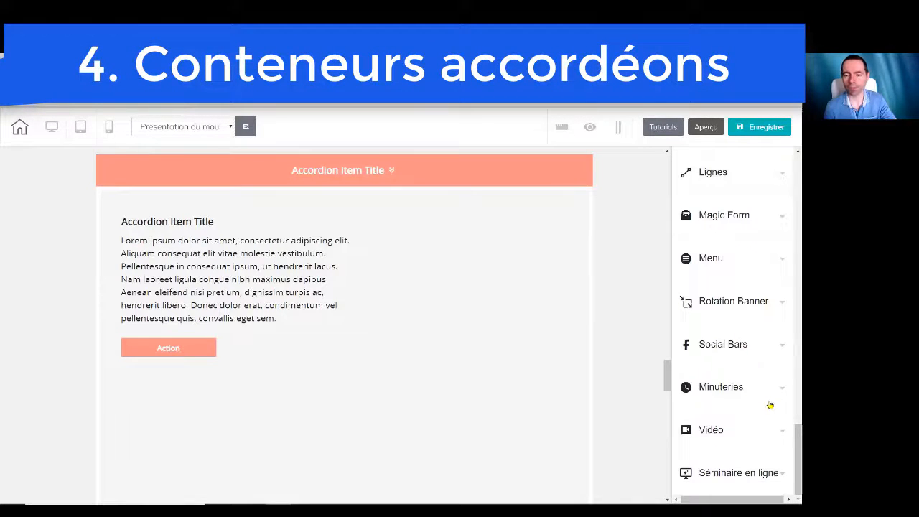
pyautogui.click(771, 367)
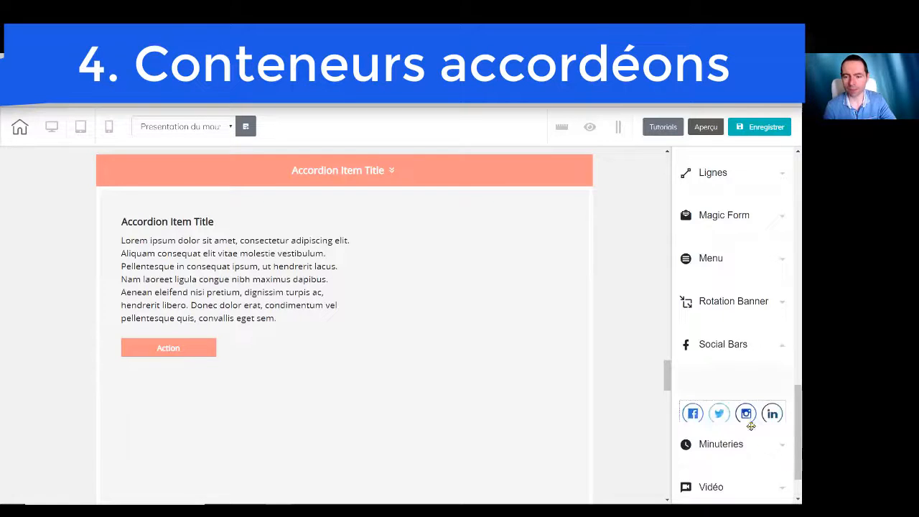
pyautogui.moveTo(114, 406); pyautogui.dragTo(233, 405)
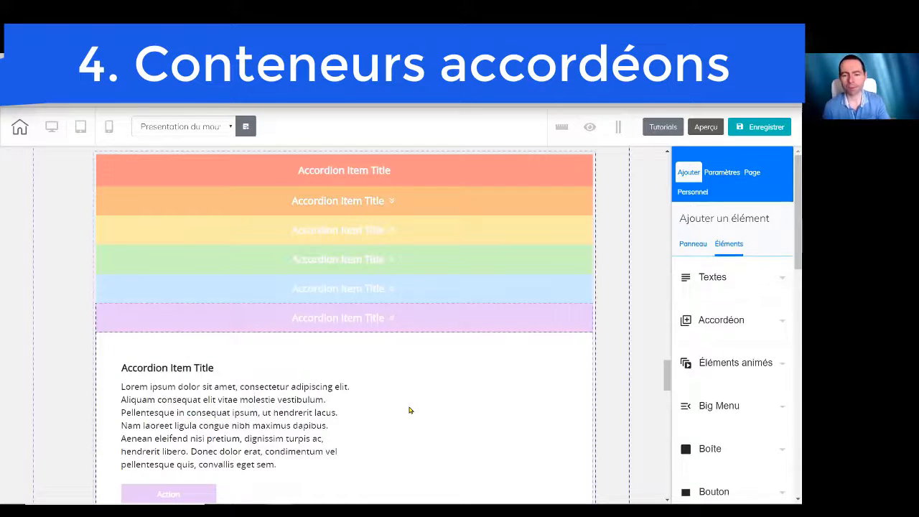
# Step: Reopen the red accordion item and add a YouTube video element beside its text and social icons
pyautogui.click(381, 338)
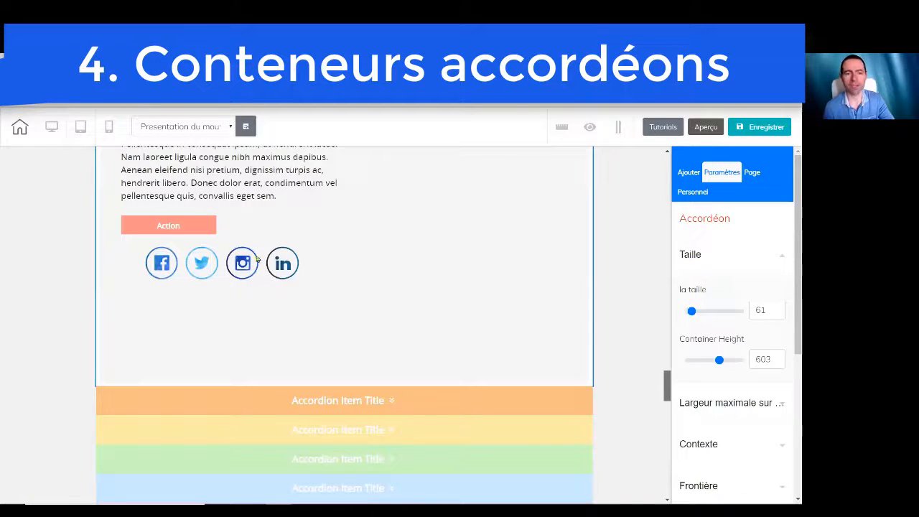
pyautogui.click(688, 172)
pyautogui.click(729, 223)
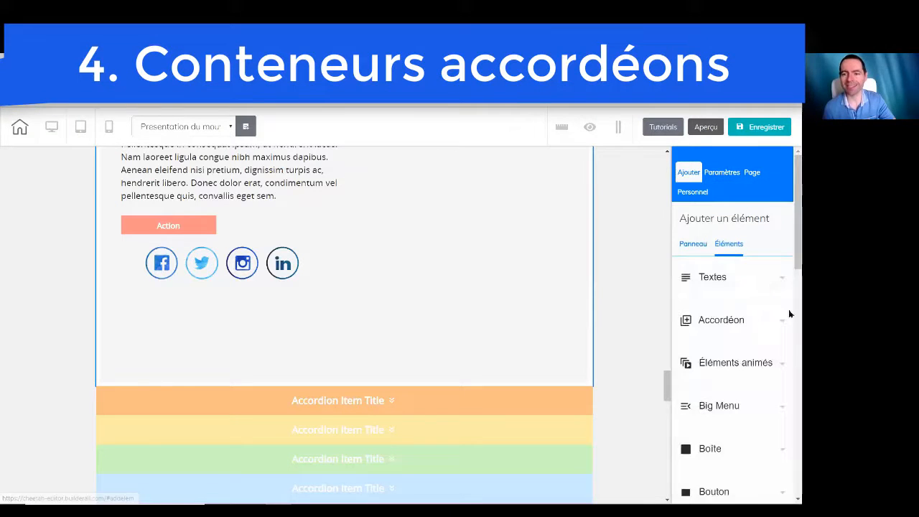
pyautogui.scroll(-10, 790, 256)
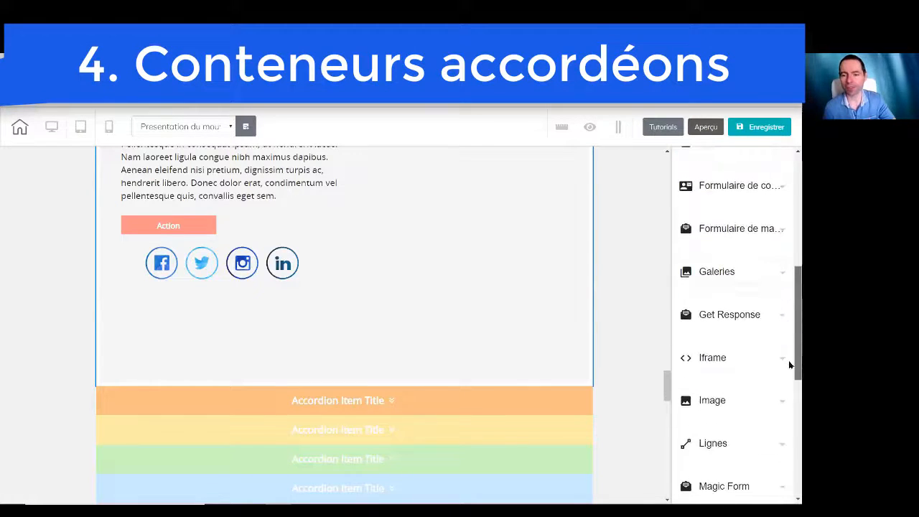
pyautogui.scroll(-2, 790, 390)
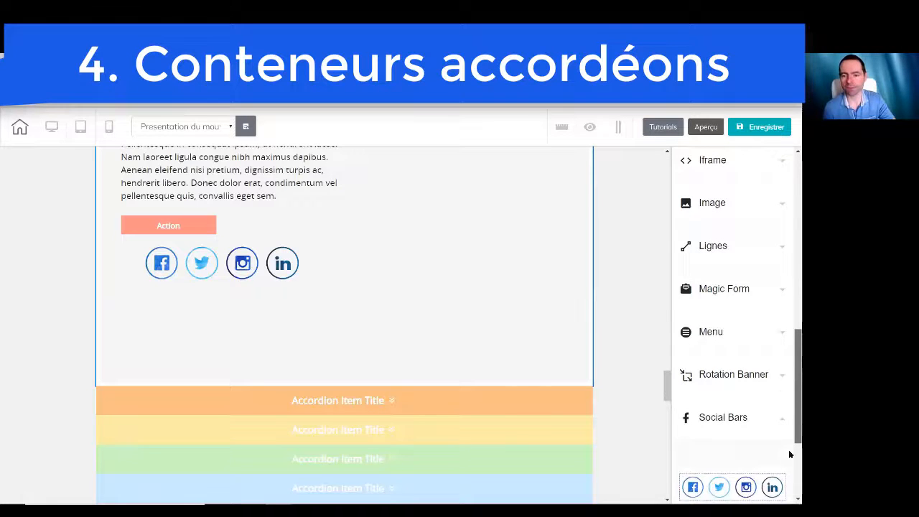
pyautogui.scroll(-4, 789, 452)
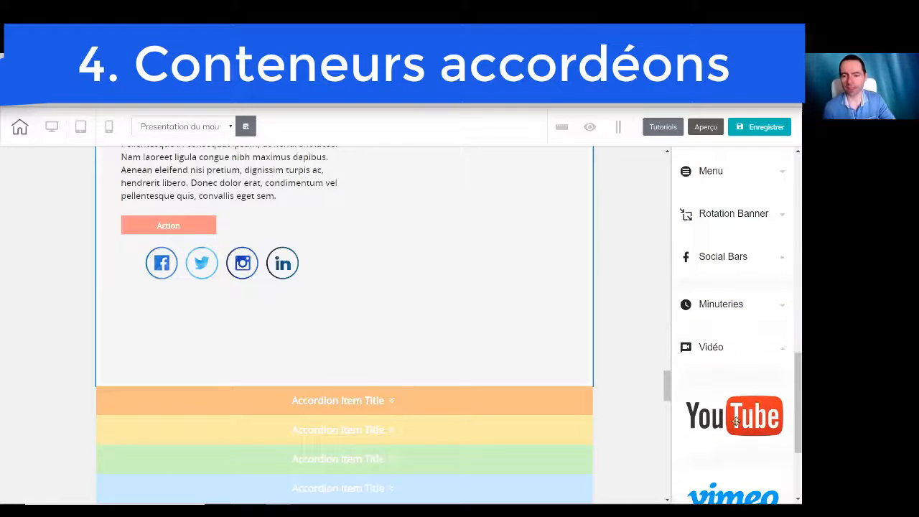
pyautogui.moveTo(736, 421); pyautogui.dragTo(506, 283)
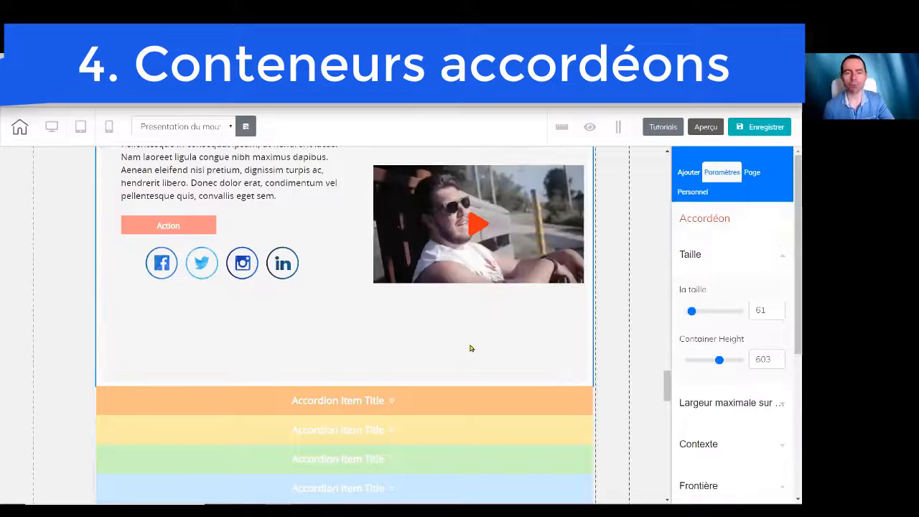
# Step: Check the blue accordion on the published page by expanding its first and second items
pyautogui.moveTo(666, 385)
pyautogui.mouseDown()
pyautogui.moveTo(666, 371)
pyautogui.moveTo(649, 423)
pyautogui.moveTo(657, 400)
pyautogui.mouseUp()
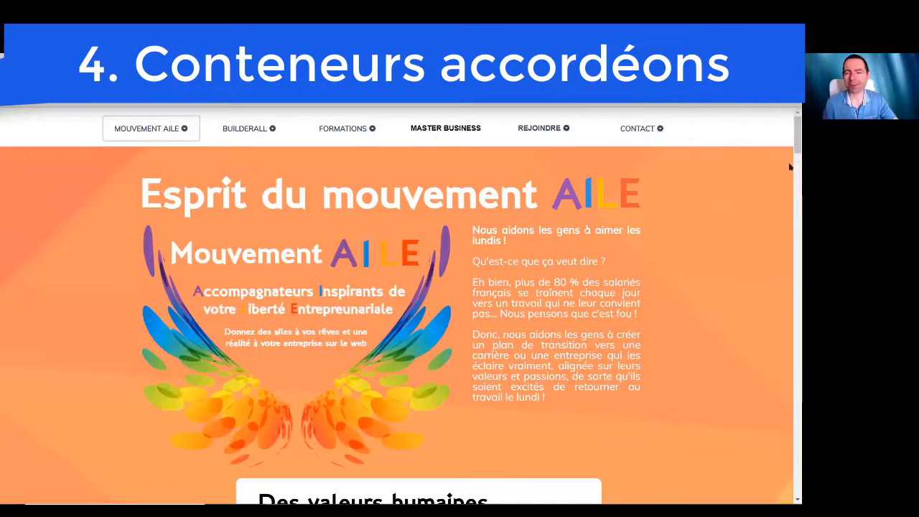
pyautogui.scroll(-1, 790, 146)
pyautogui.moveTo(790, 146); pyautogui.dragTo(793, 291)
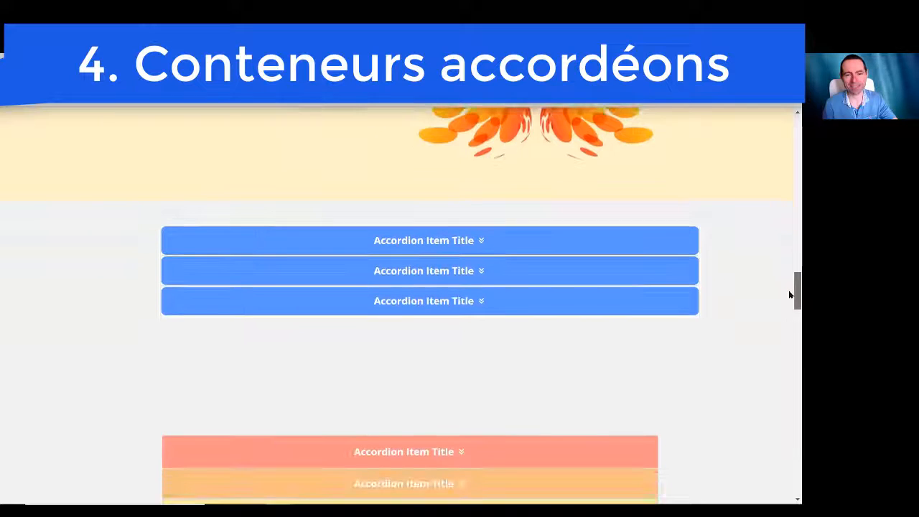
pyautogui.click(394, 243)
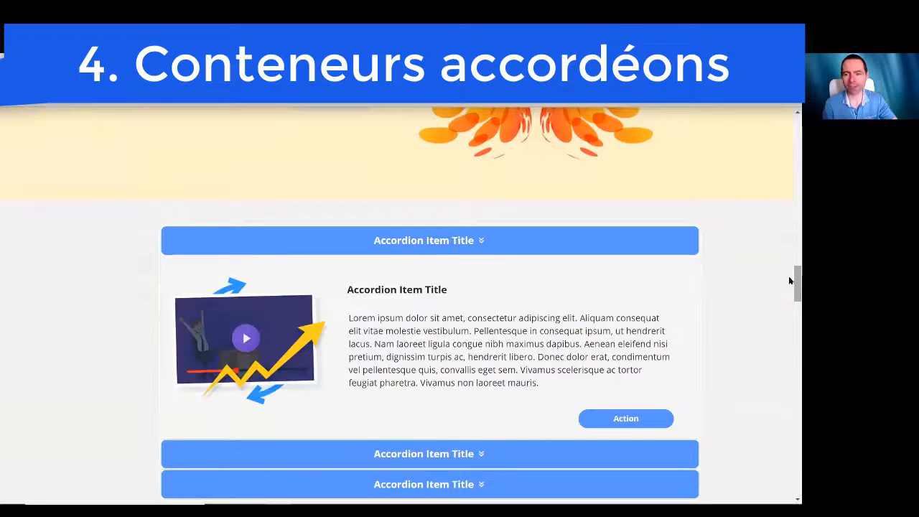
pyautogui.moveTo(790, 278); pyautogui.dragTo(790, 293)
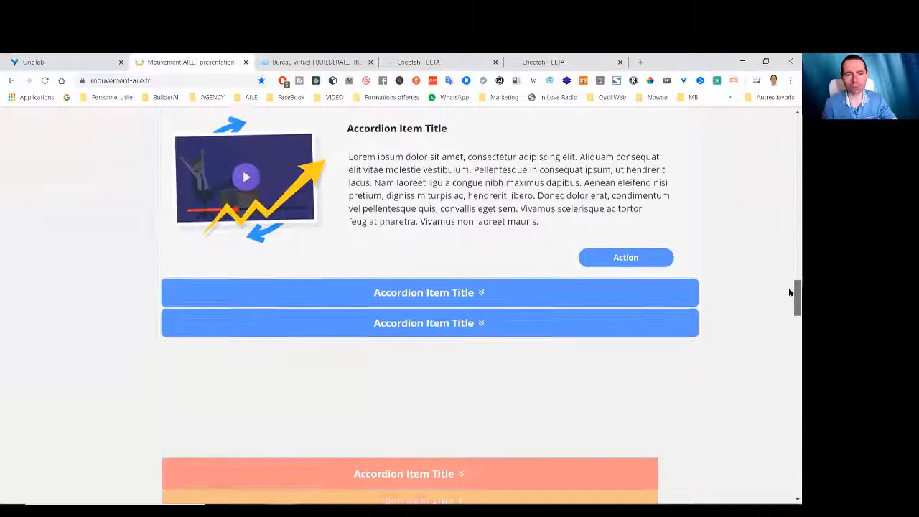
pyautogui.click(407, 293)
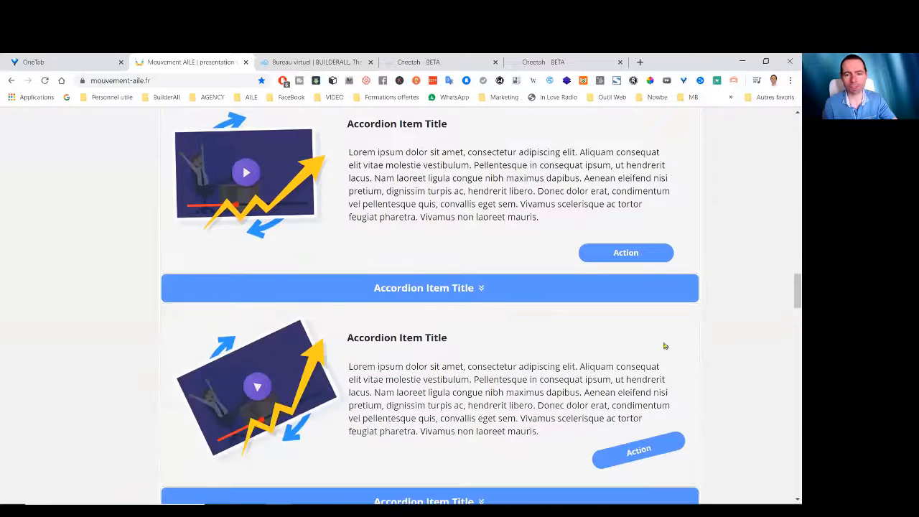
pyautogui.moveTo(794, 288); pyautogui.dragTo(794, 310)
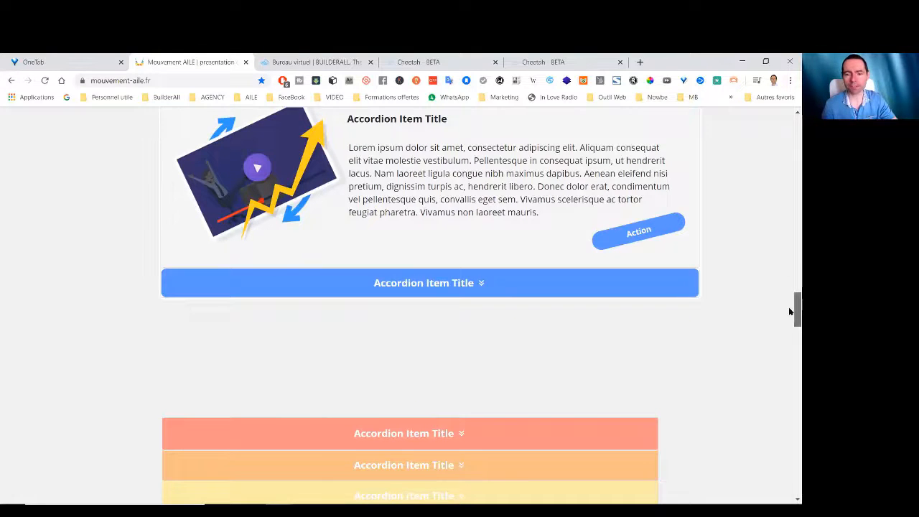
# Step: Expand the rainbow accordion's red item on the published page and play its YouTube video
pyautogui.scroll(-3, 791, 309)
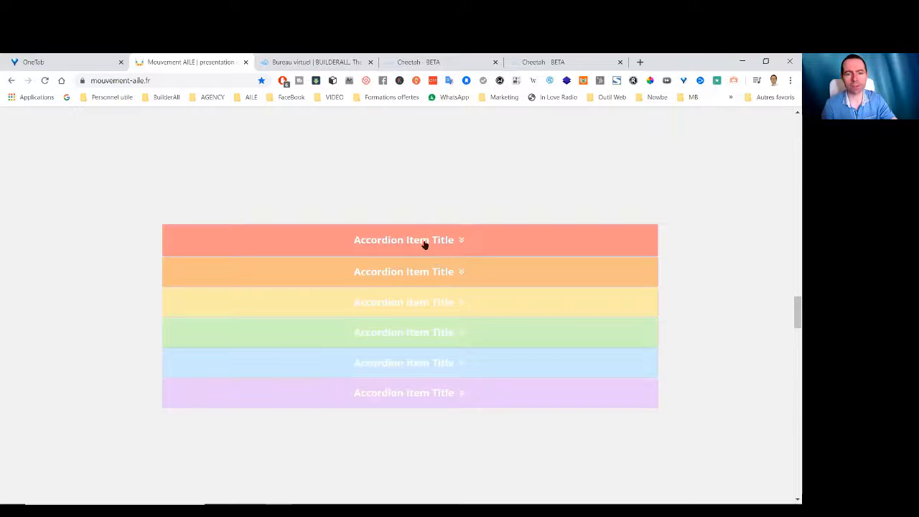
pyautogui.click(425, 245)
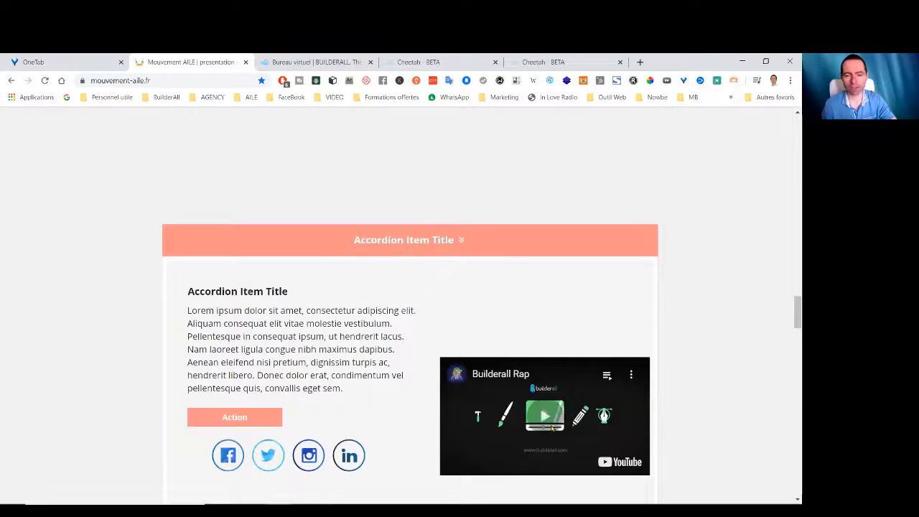
pyautogui.click(552, 421)
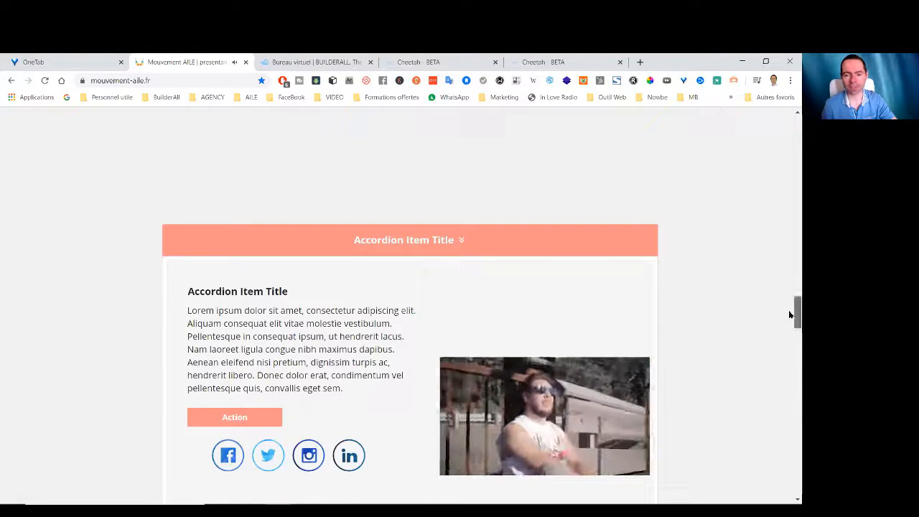
pyautogui.moveTo(790, 314); pyautogui.dragTo(790, 325)
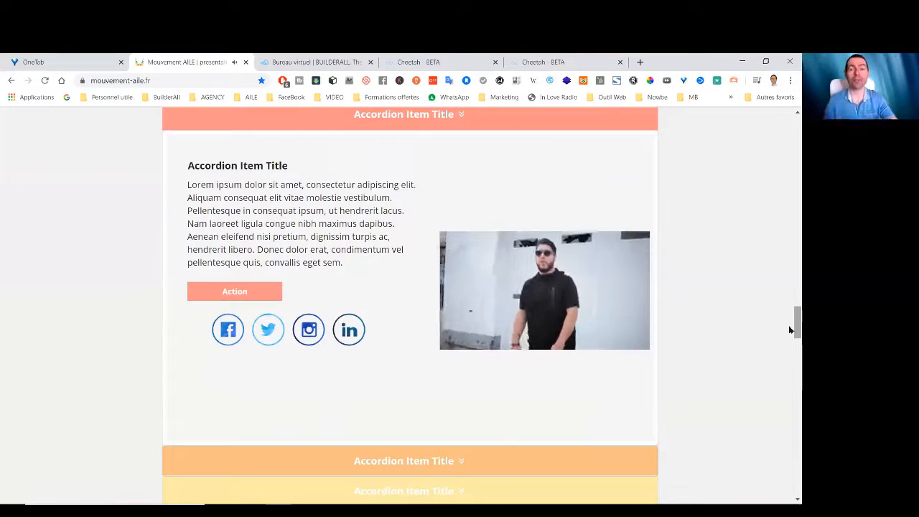
# Step: Expand the rainbow accordion's orange item on the published page, view its content and collapse it again
pyautogui.click(381, 461)
pyautogui.scroll(-1, 790, 322)
pyautogui.moveTo(791, 322); pyautogui.dragTo(790, 337)
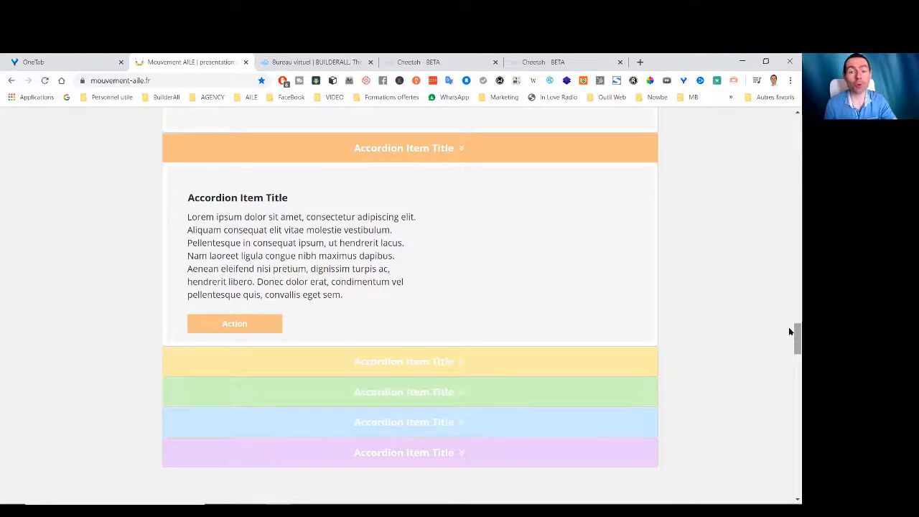
pyautogui.moveTo(791, 330)
pyautogui.mouseDown()
pyautogui.moveTo(795, 342)
pyautogui.moveTo(789, 323)
pyautogui.mouseUp()
pyautogui.click(343, 206)
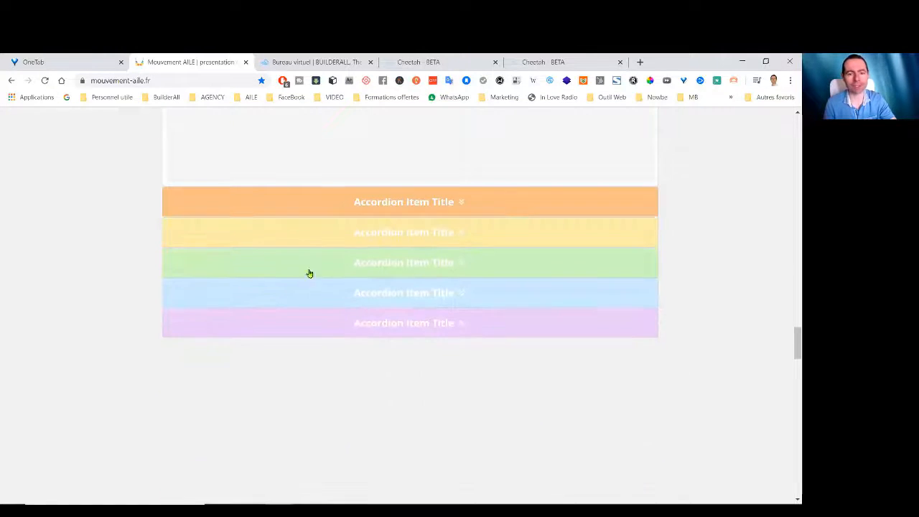
# Step: Expand the yellow and purple items of the rainbow accordion on the published page to view their content
pyautogui.click(306, 242)
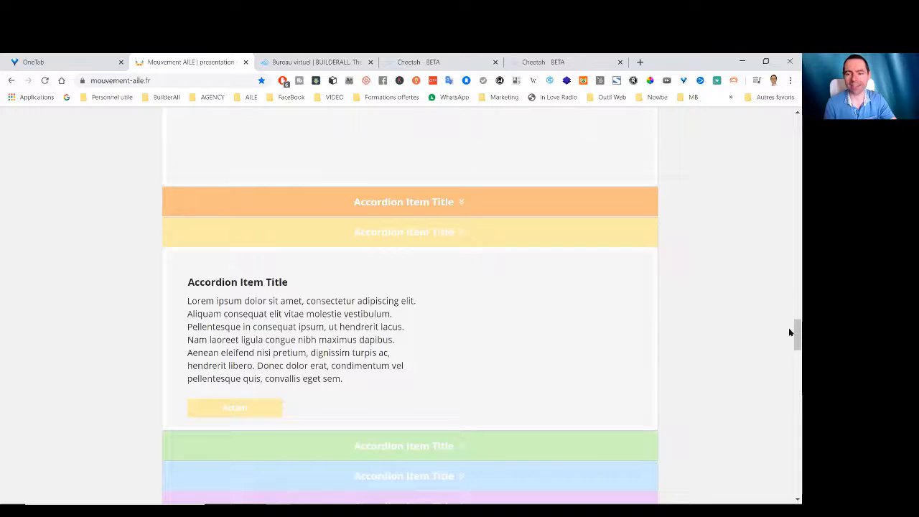
pyautogui.moveTo(794, 335); pyautogui.dragTo(795, 345)
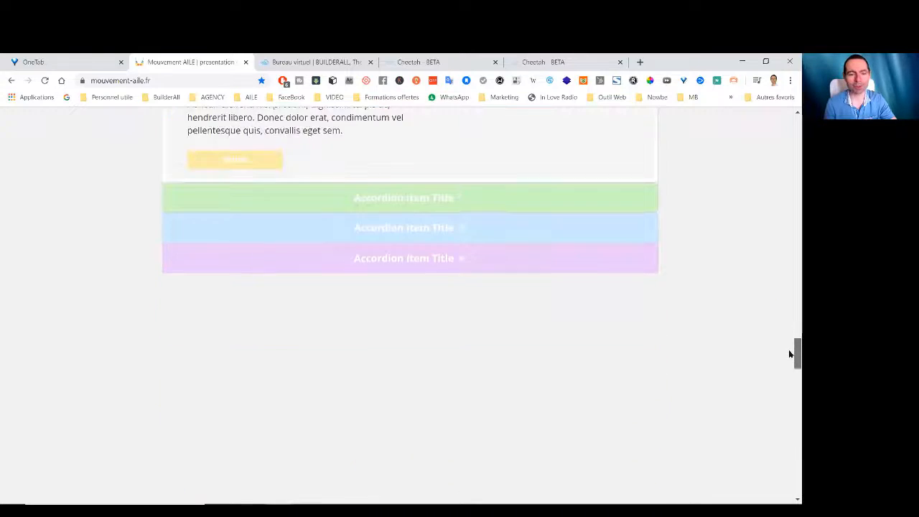
pyautogui.click(400, 260)
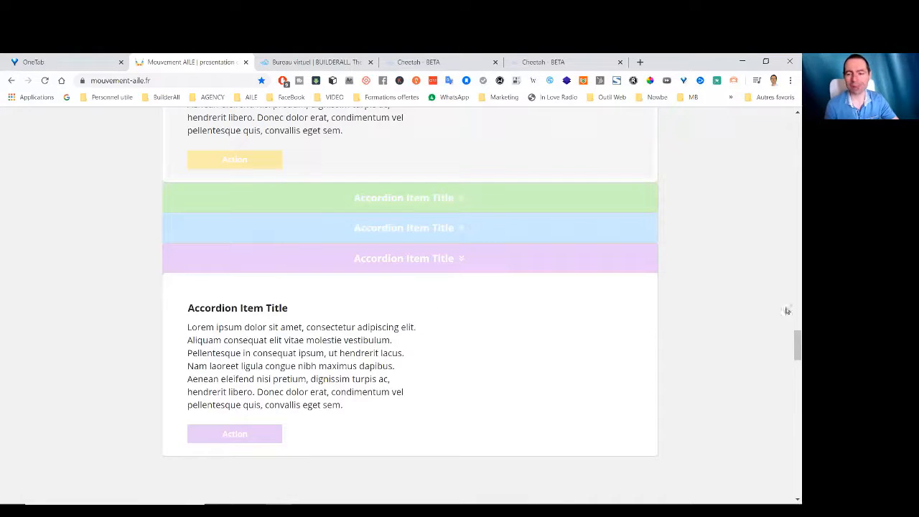
pyautogui.moveTo(789, 342); pyautogui.dragTo(789, 331)
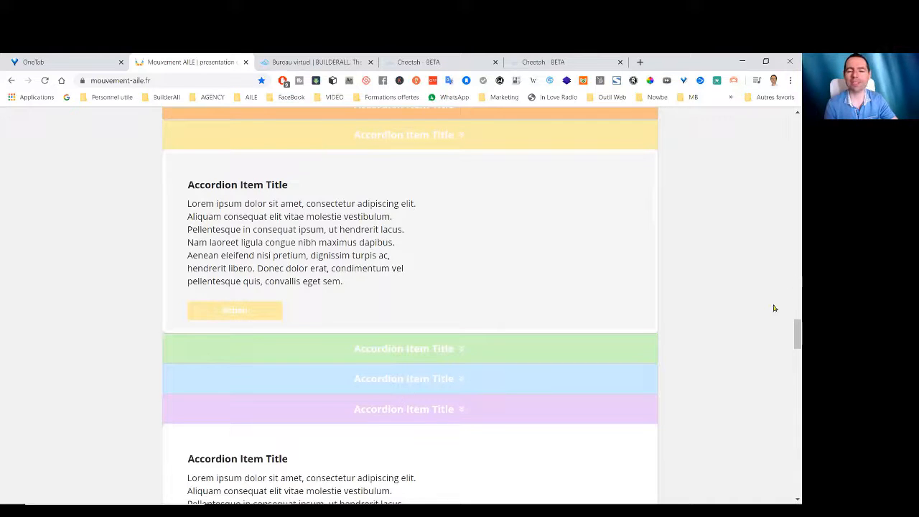
pyautogui.moveTo(790, 331); pyautogui.dragTo(790, 339)
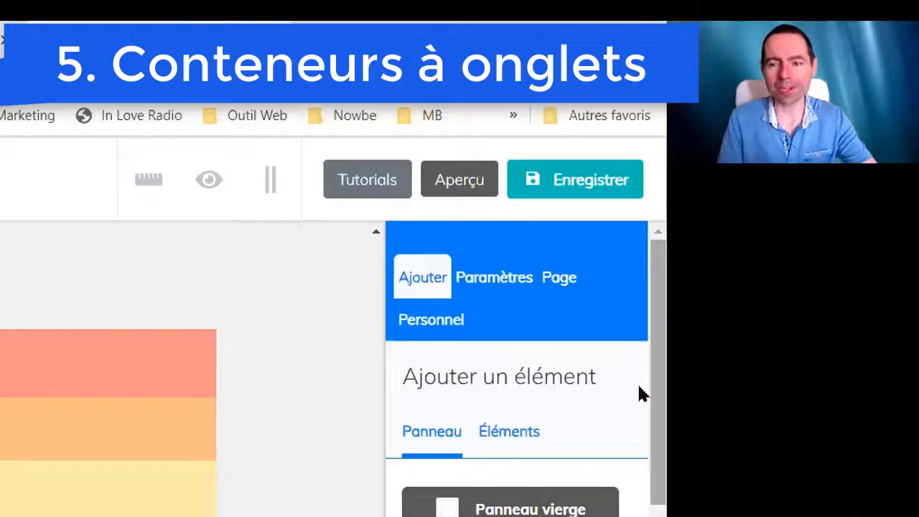
# Step: Add the Membership Module - Flat panel from the ct-panel-membership category to the page with the rainbow accordion
pyautogui.scroll(-3, 640, 393)
pyautogui.scroll(-8, 641, 468)
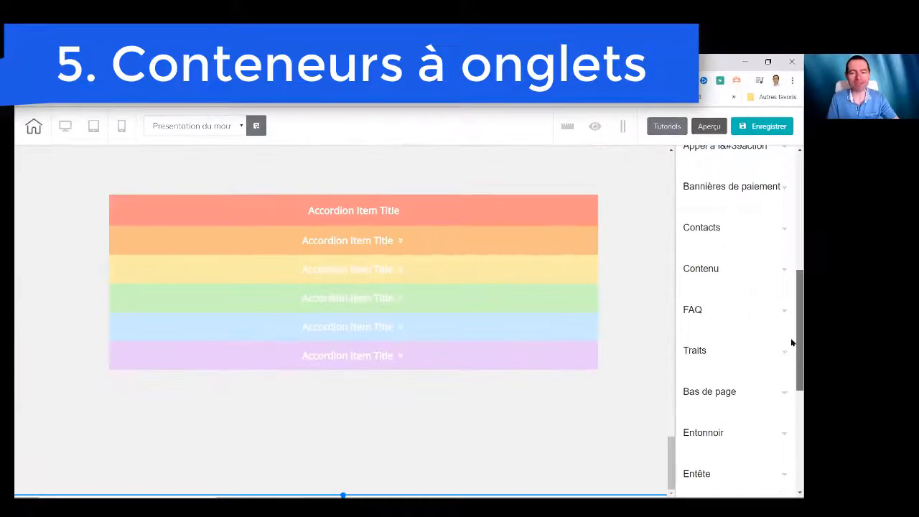
pyautogui.scroll(-5, 793, 343)
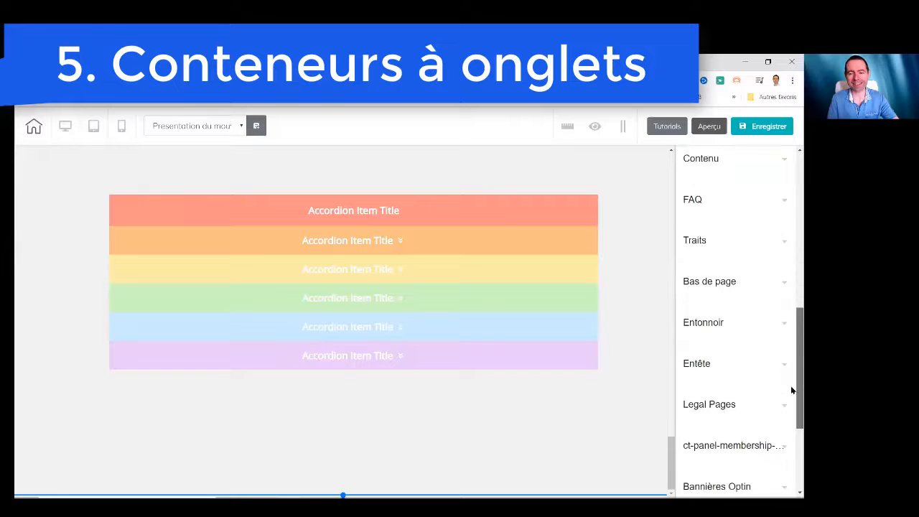
pyautogui.scroll(-1, 723, 337)
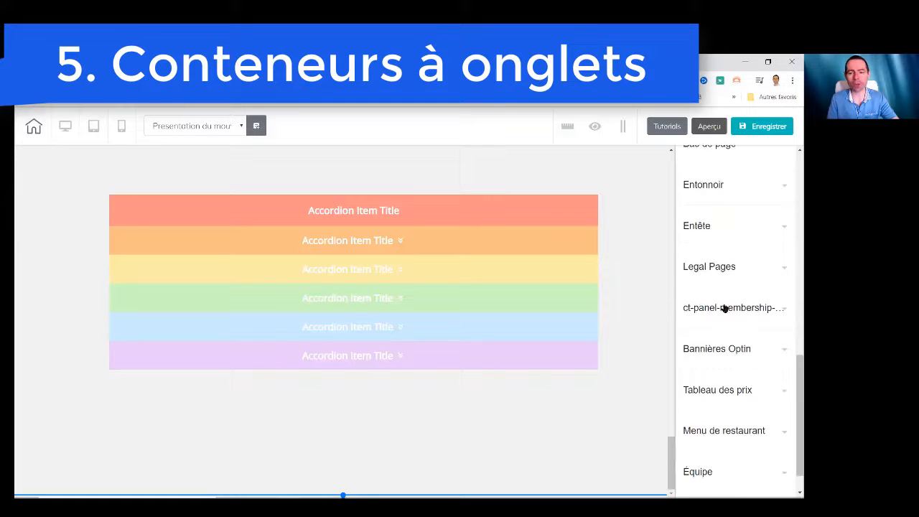
pyautogui.click(724, 307)
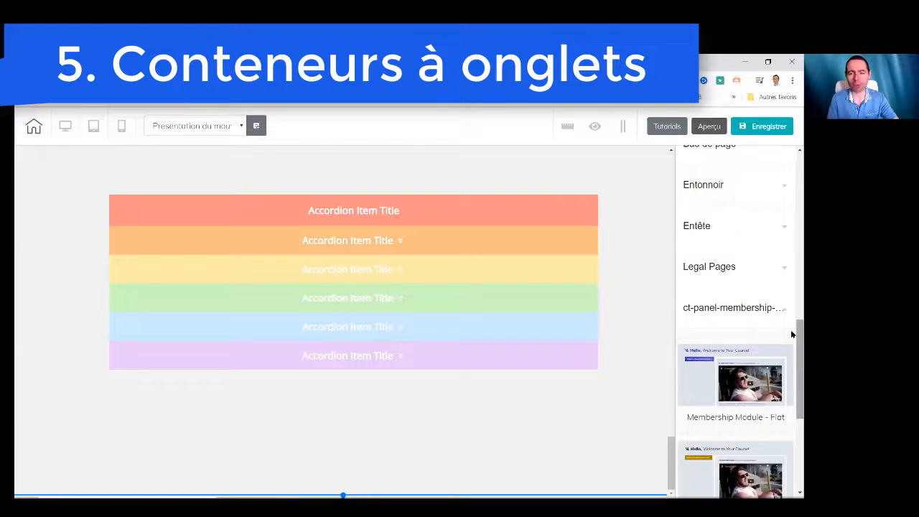
pyautogui.scroll(-3, 791, 334)
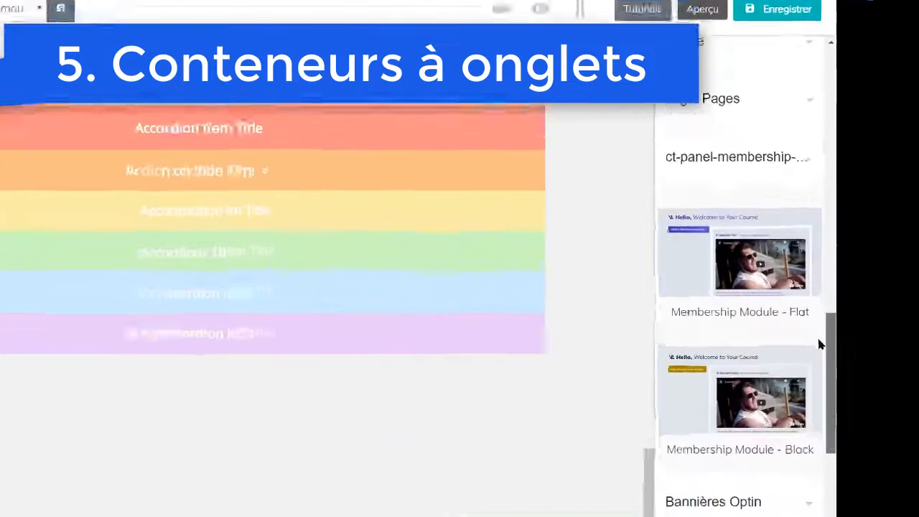
pyautogui.scroll(-3, 837, 352)
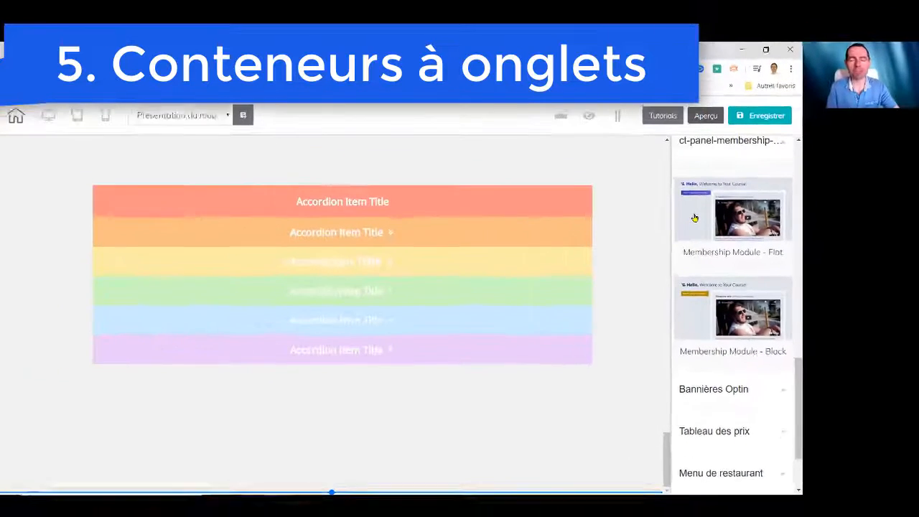
pyautogui.click(695, 217)
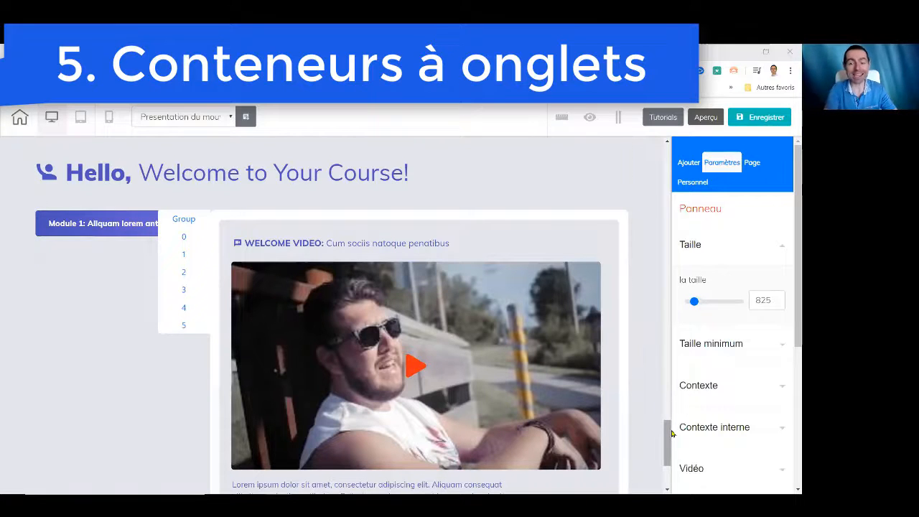
# Step: Look through the numbered lesson pages of the course panel's group and expand the Module 1 accordion to see its lesson buttons
pyautogui.moveTo(672, 433)
pyautogui.mouseDown()
pyautogui.moveTo(668, 448)
pyautogui.moveTo(671, 438)
pyautogui.mouseUp()
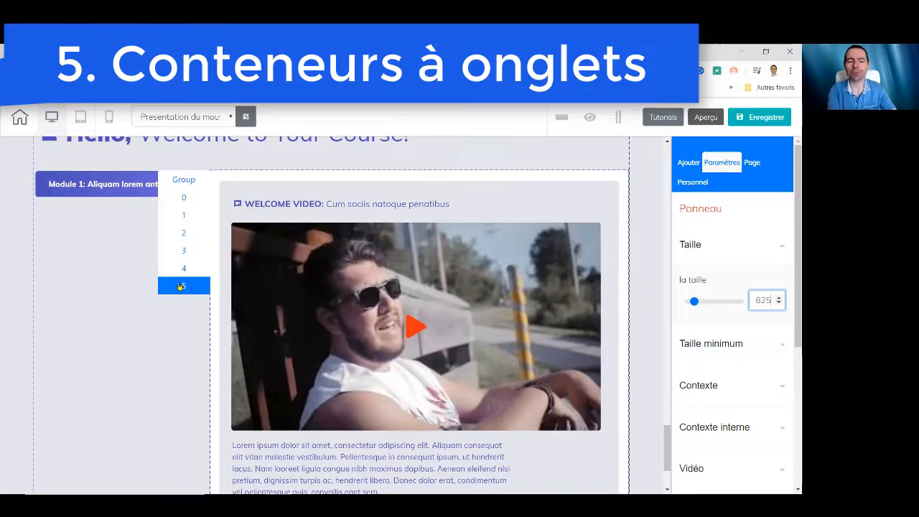
pyautogui.click(183, 198)
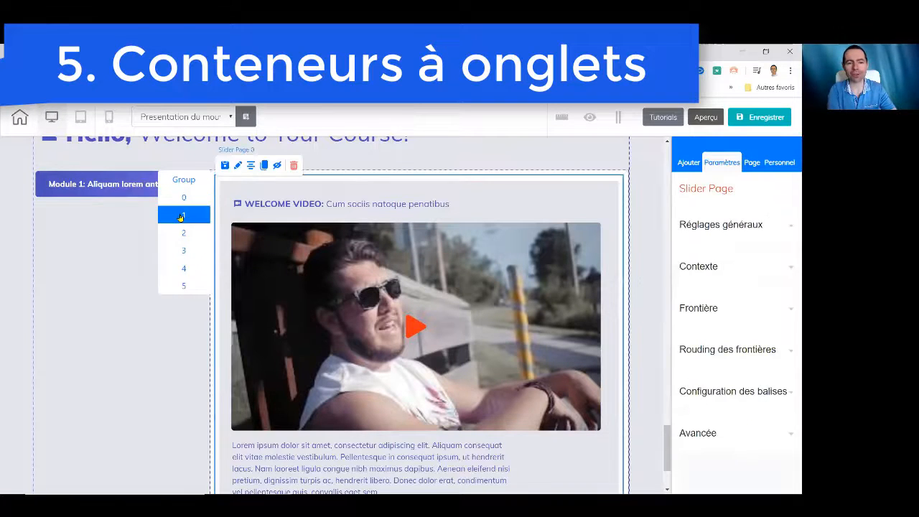
pyautogui.click(181, 217)
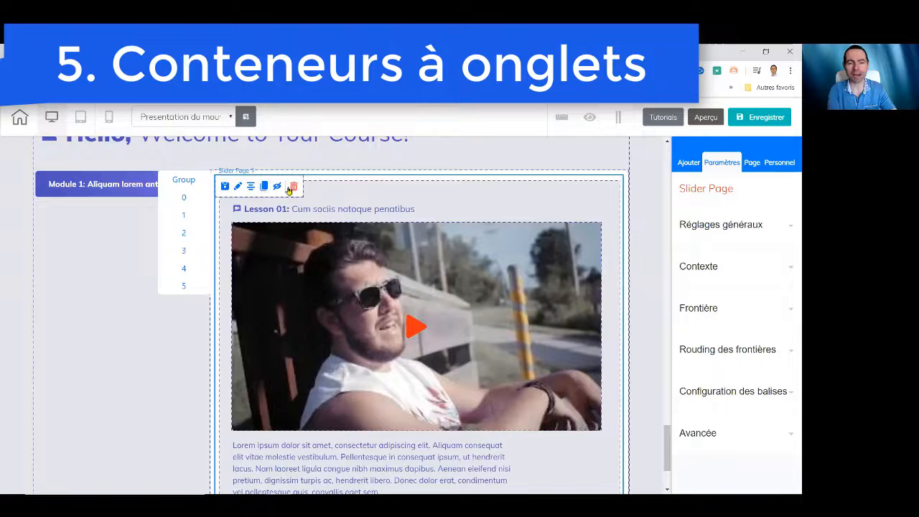
pyautogui.click(182, 236)
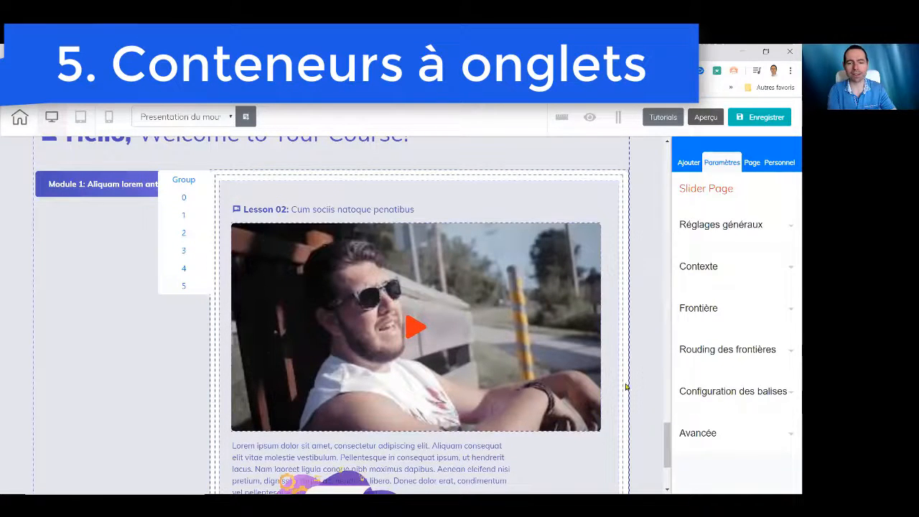
pyautogui.moveTo(669, 440)
pyautogui.mouseDown()
pyautogui.moveTo(668, 451)
pyautogui.moveTo(670, 443)
pyautogui.mouseUp()
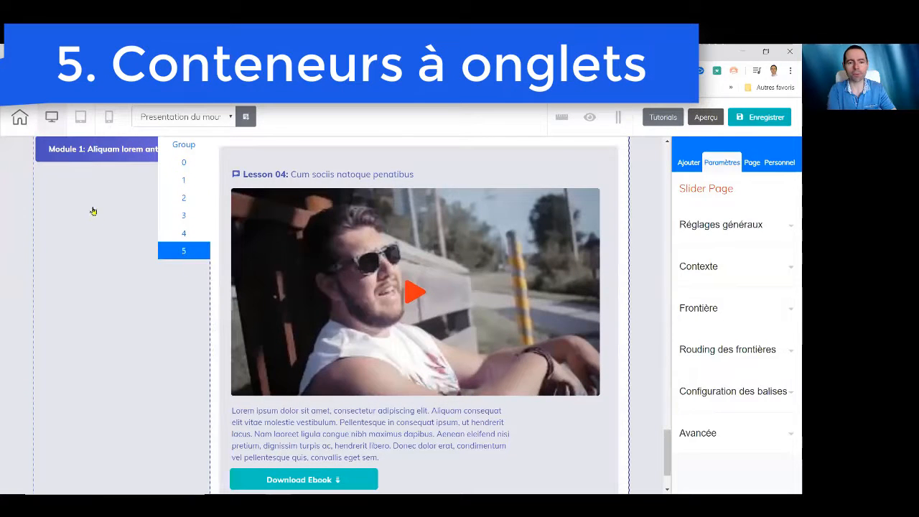
pyautogui.click(73, 152)
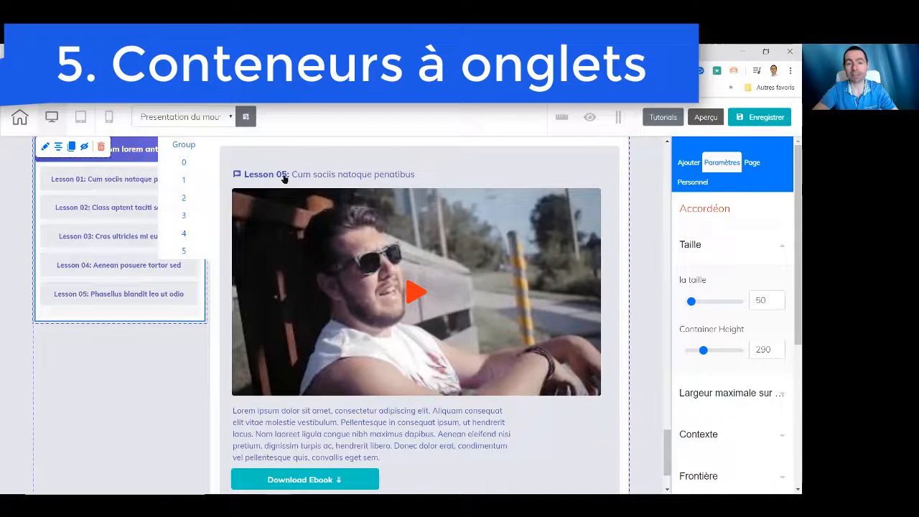
pyautogui.click(391, 285)
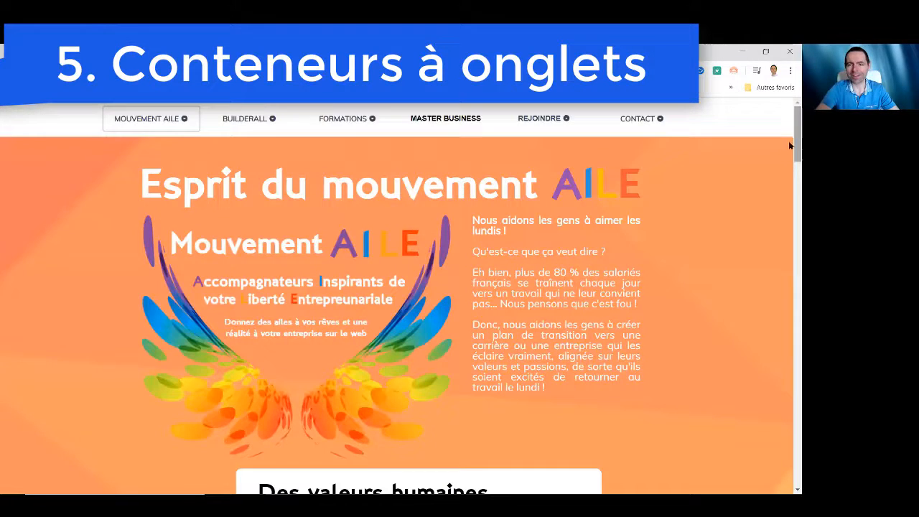
# Step: Find the new course panel on the published page and expand its Module 1 accordion
pyautogui.moveTo(790, 146); pyautogui.dragTo(789, 457)
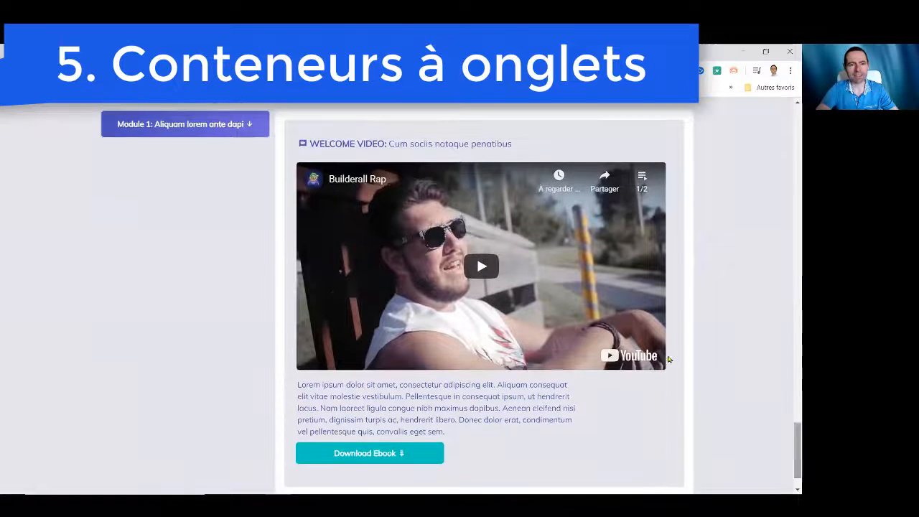
pyautogui.click(226, 126)
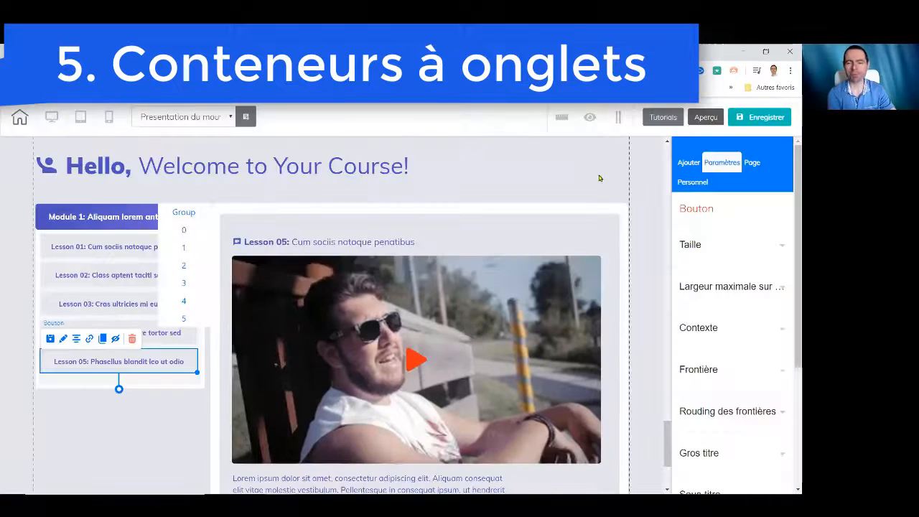
# Step: Examine the Rotation Banner page choices in the Lesson 01 button's link settings, leaving the link unchanged
pyautogui.click(85, 246)
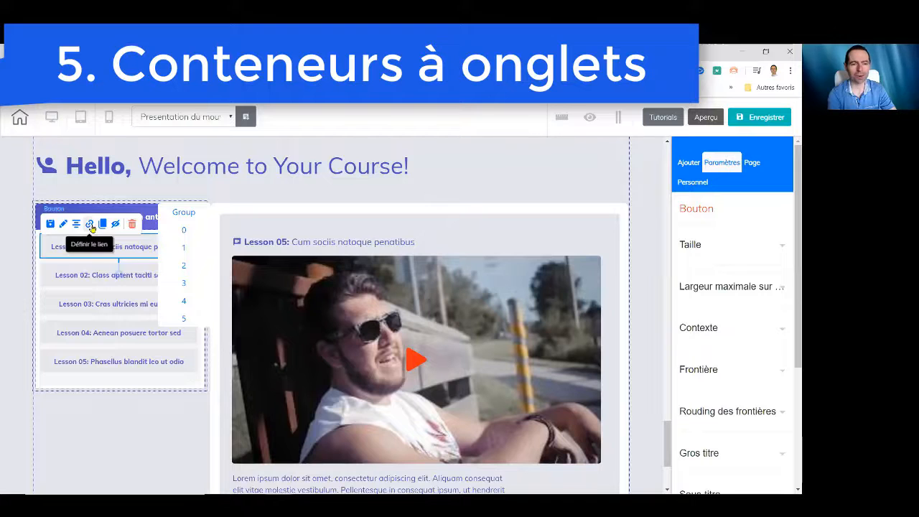
pyautogui.click(90, 225)
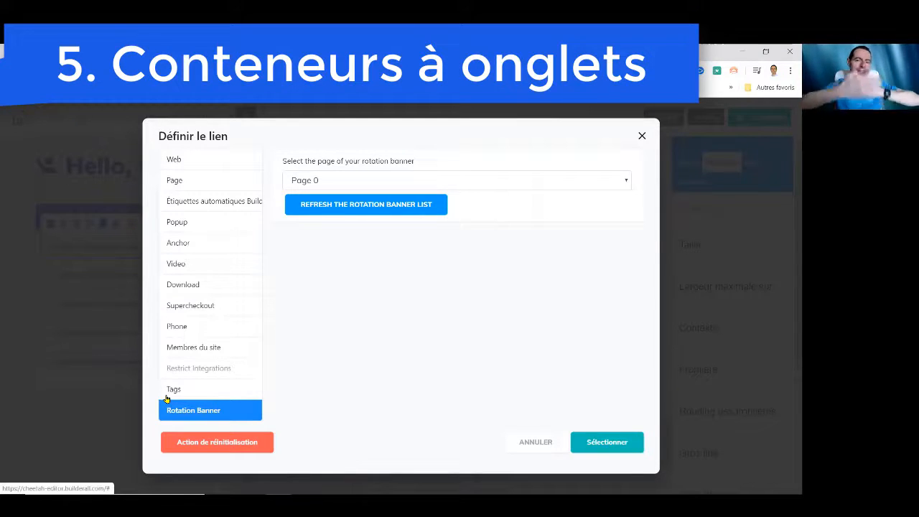
pyautogui.click(626, 181)
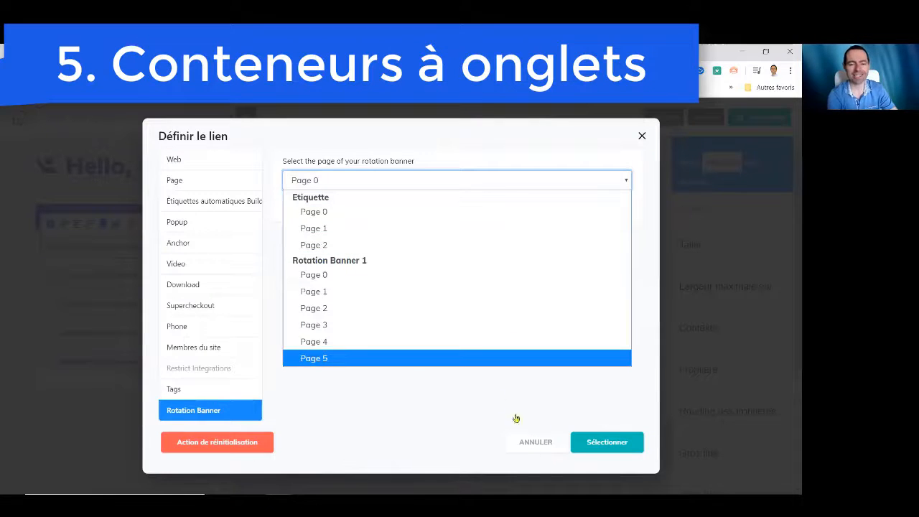
pyautogui.click(523, 442)
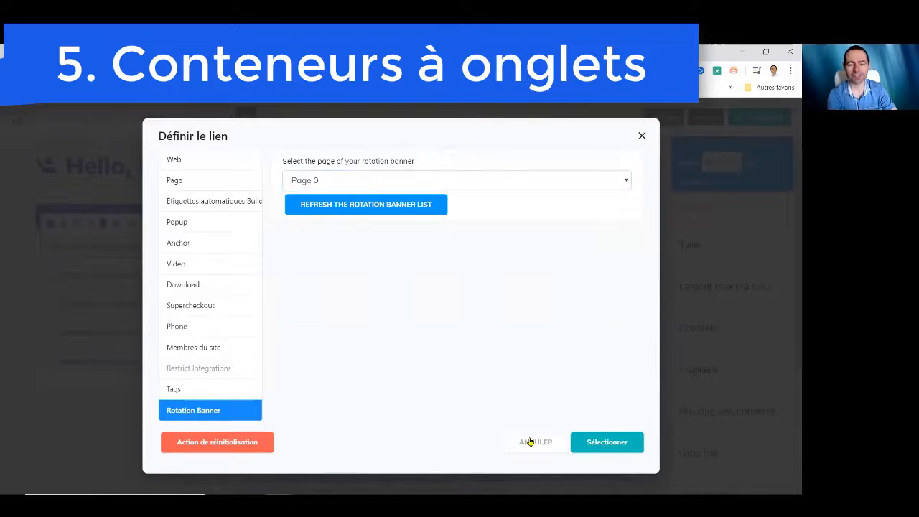
pyautogui.click(529, 442)
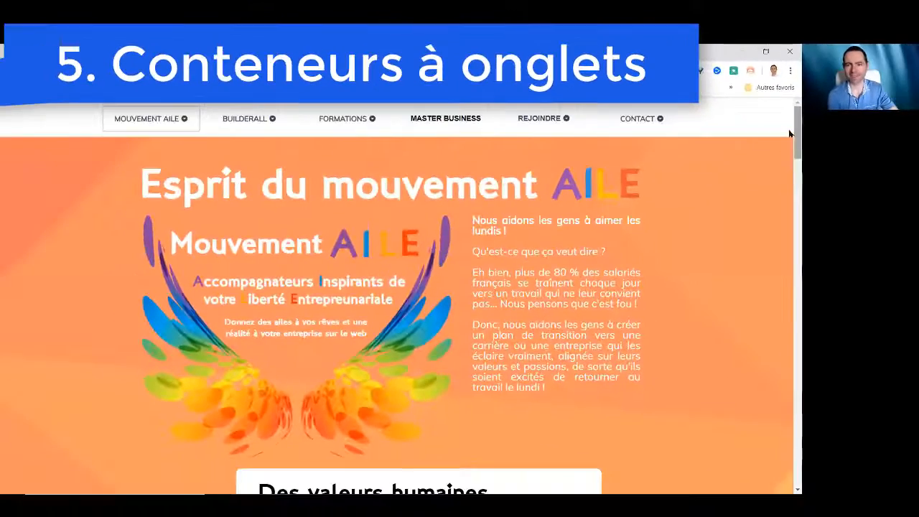
# Step: Find the course panel on the published page and view Lessons 02 to 05 through their Module 1 buttons
pyautogui.moveTo(719, 203); pyautogui.dragTo(716, 299)
pyautogui.moveTo(790, 194); pyautogui.dragTo(789, 413)
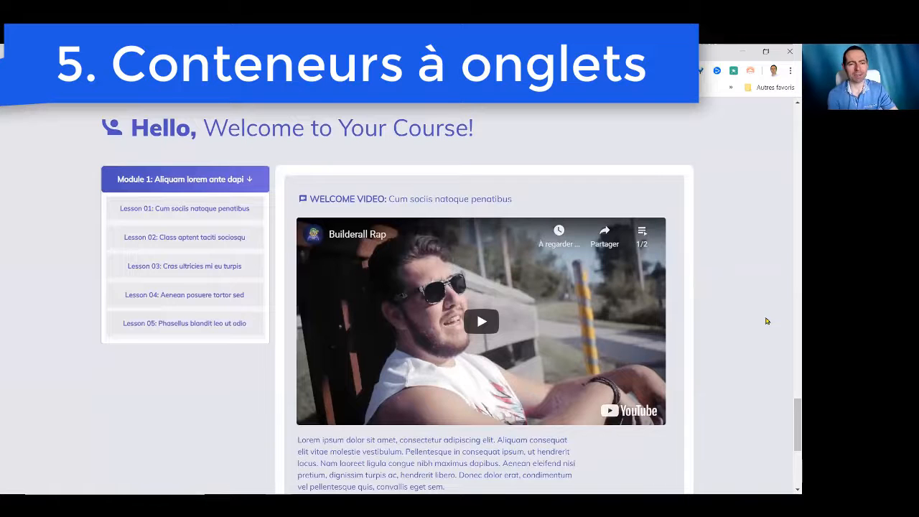
pyautogui.click(168, 240)
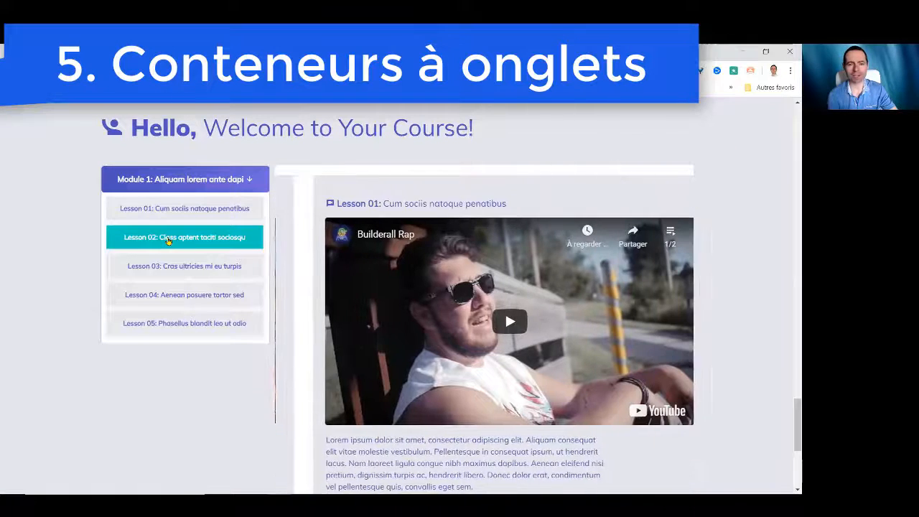
pyautogui.click(170, 265)
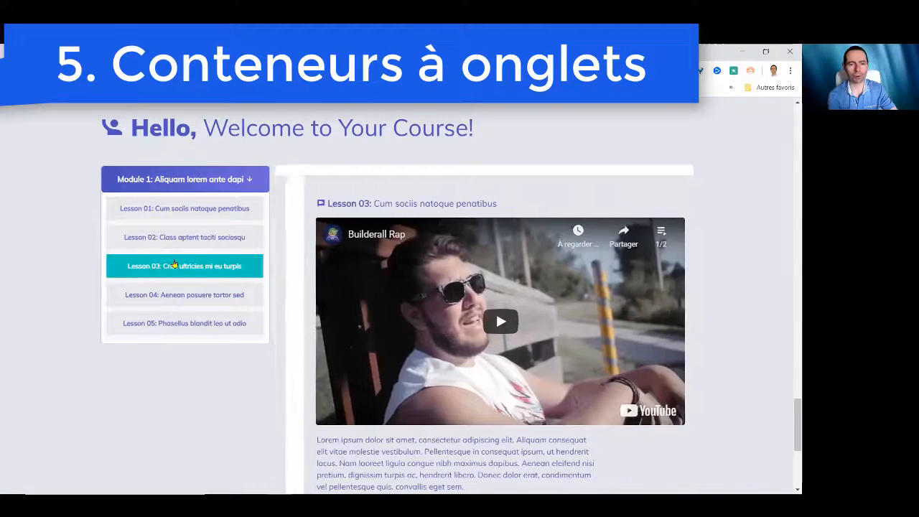
pyautogui.click(185, 295)
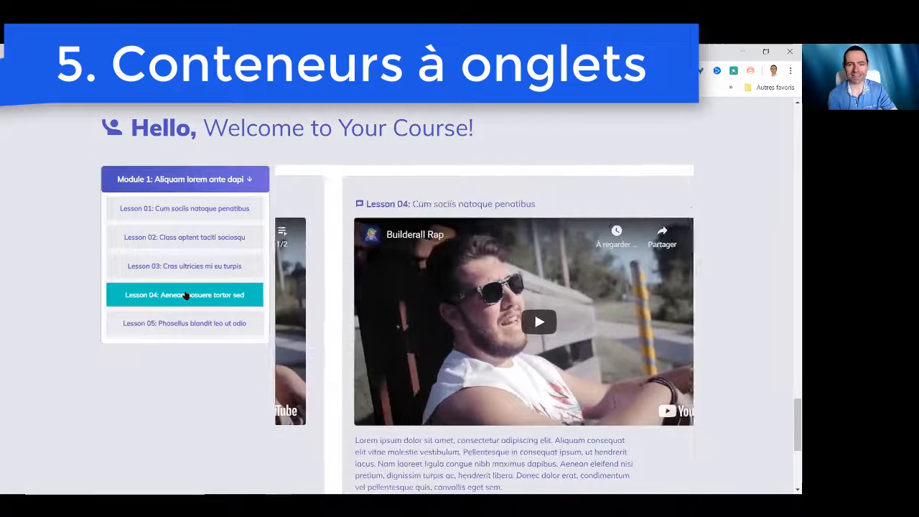
pyautogui.click(196, 324)
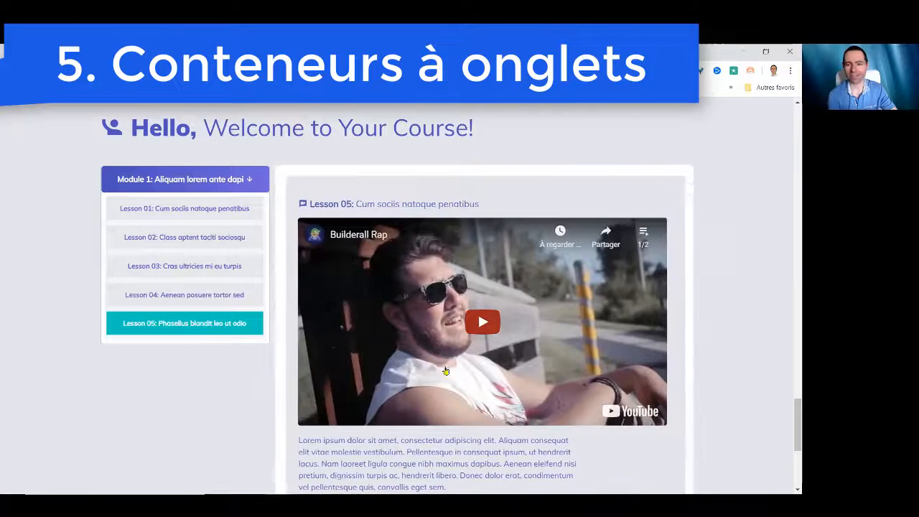
pyautogui.moveTo(791, 420)
pyautogui.mouseDown()
pyautogui.moveTo(790, 440)
pyautogui.moveTo(790, 405)
pyautogui.mouseUp()
pyautogui.scroll(-2, 791, 406)
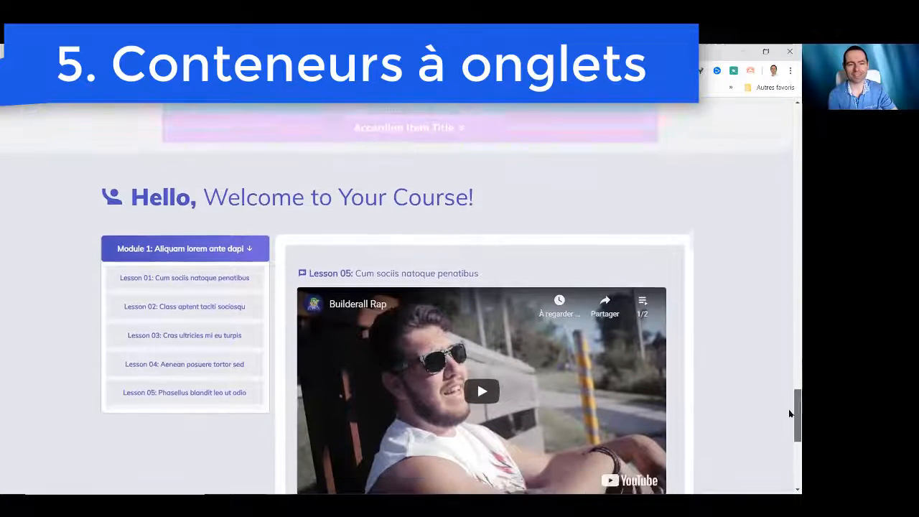
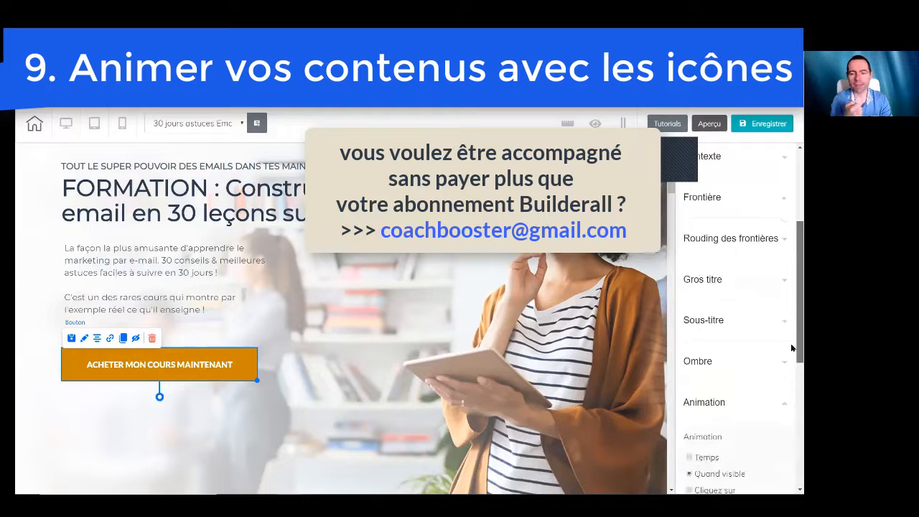
# Step: Open the icon list for the main title of the "ACHETER MON COURS MAINTENANT" button
pyautogui.click(786, 202)
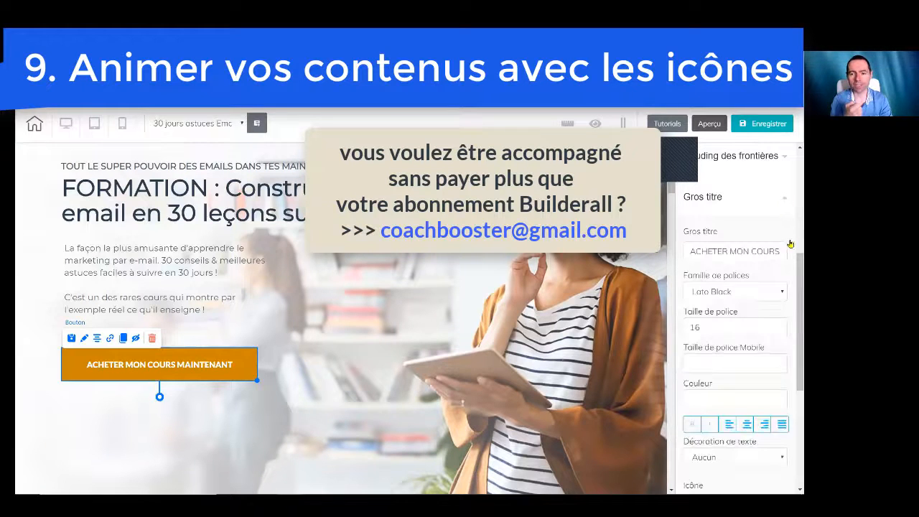
pyautogui.scroll(-3, 793, 363)
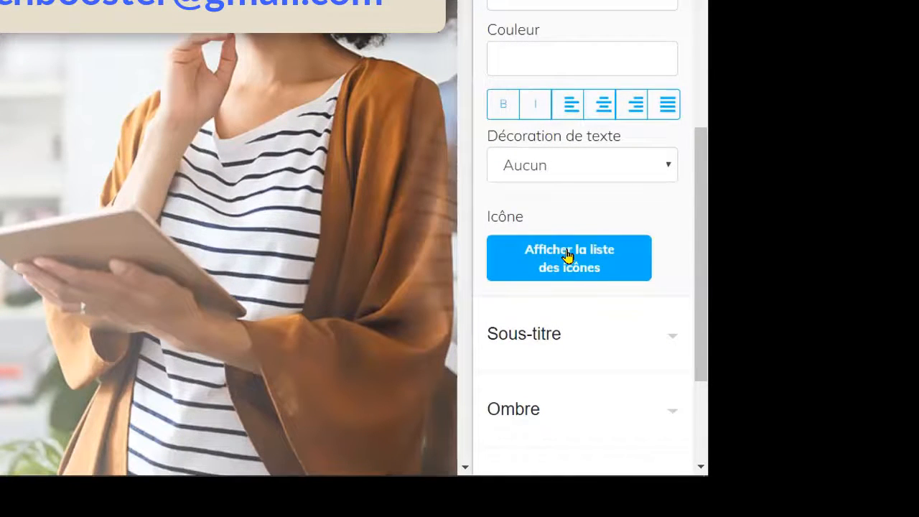
pyautogui.click(567, 256)
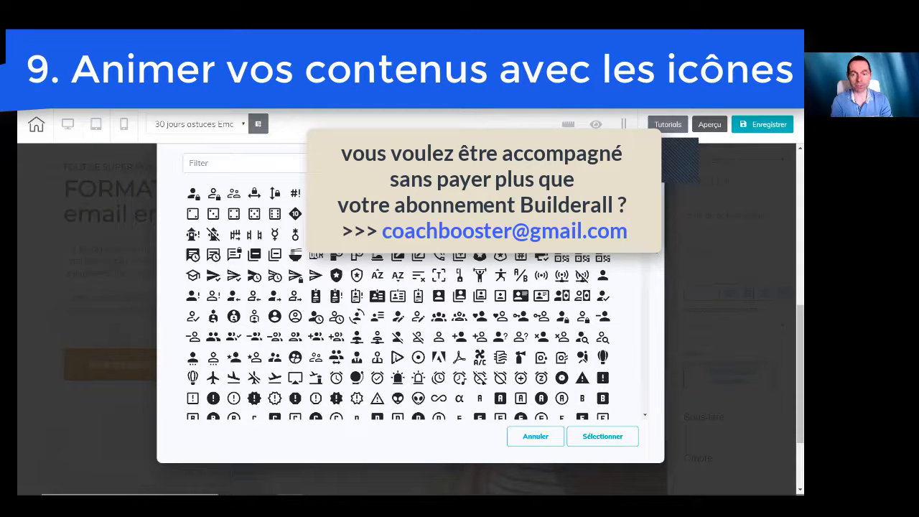
# Step: Browse the icon library, filter it by "tool" and add the crossed-tools icon to the button title
pyautogui.scroll(-10, 649, 318)
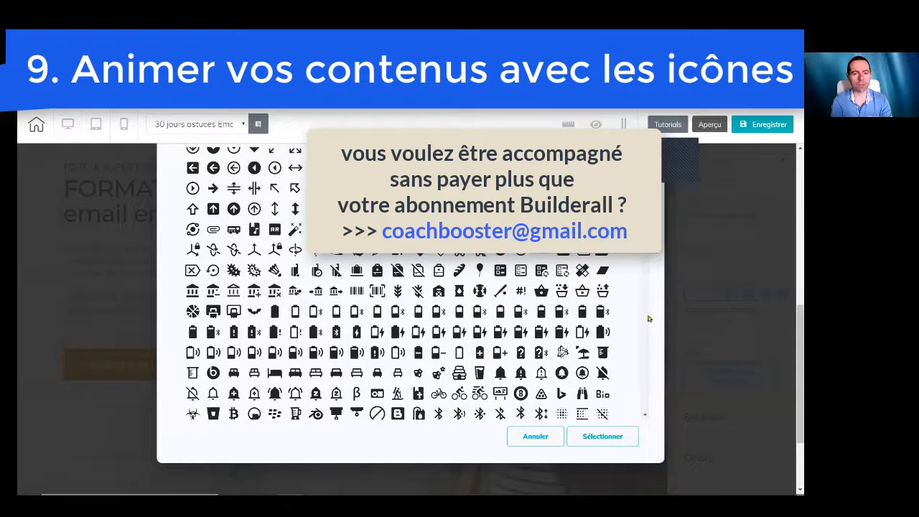
pyautogui.scroll(-5, 648, 318)
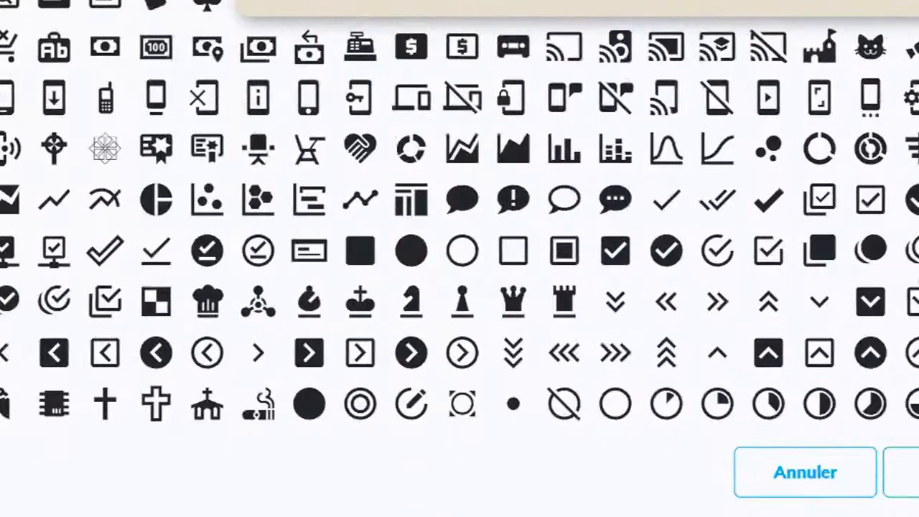
pyautogui.scroll(-5, 460, 215)
pyautogui.scroll(-10, 459, 216)
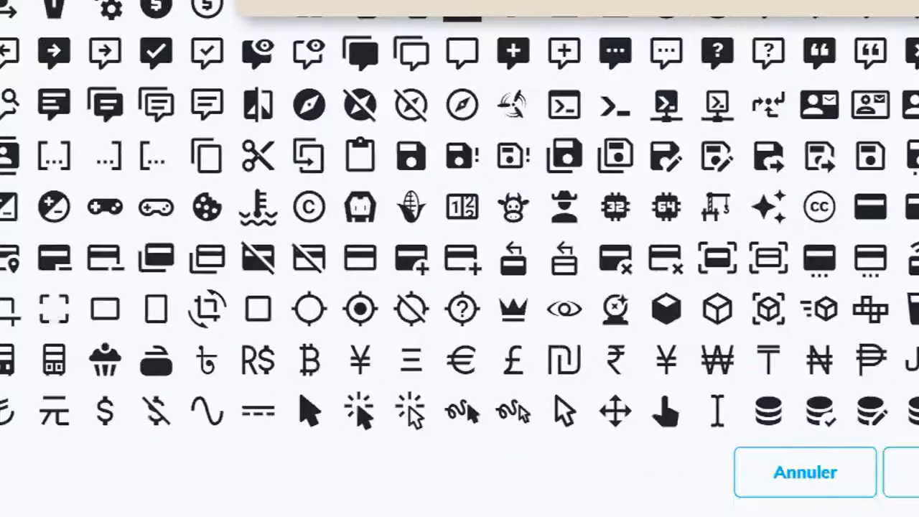
pyautogui.scroll(-5, 460, 215)
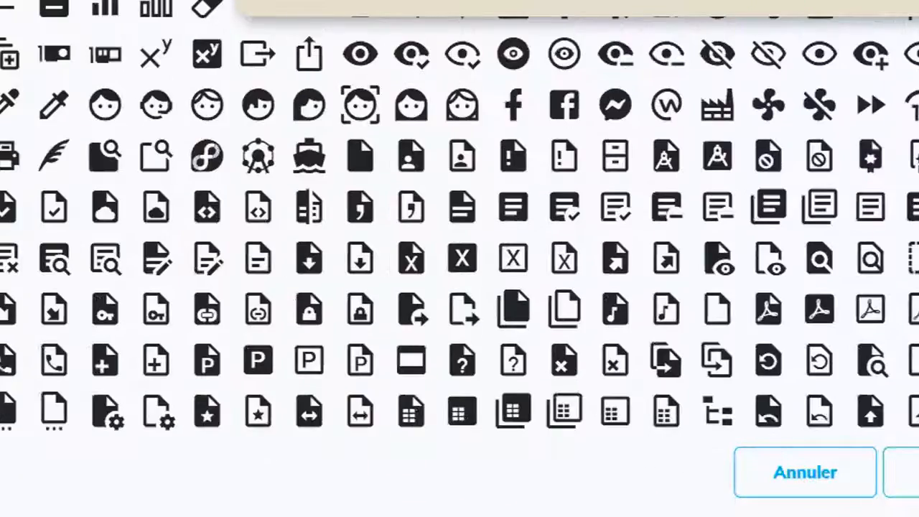
pyautogui.scroll(-5, 460, 216)
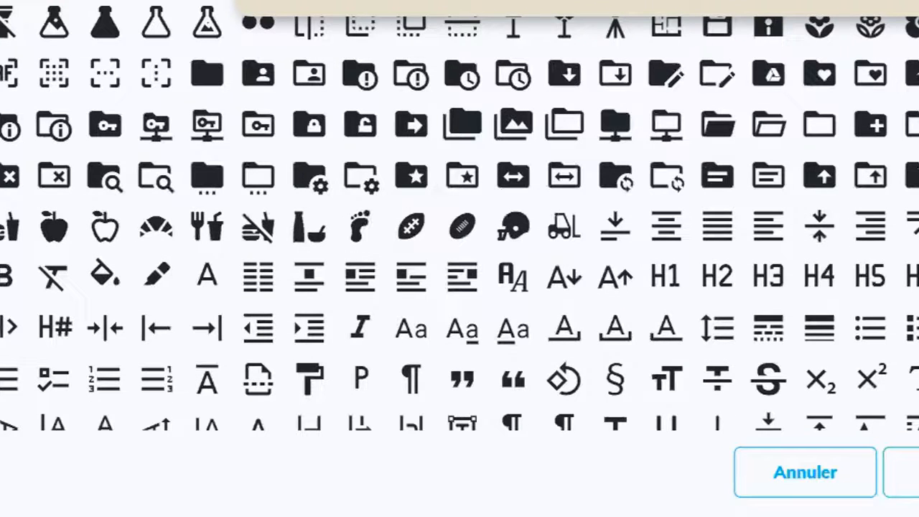
pyautogui.scroll(-5, 311, 332)
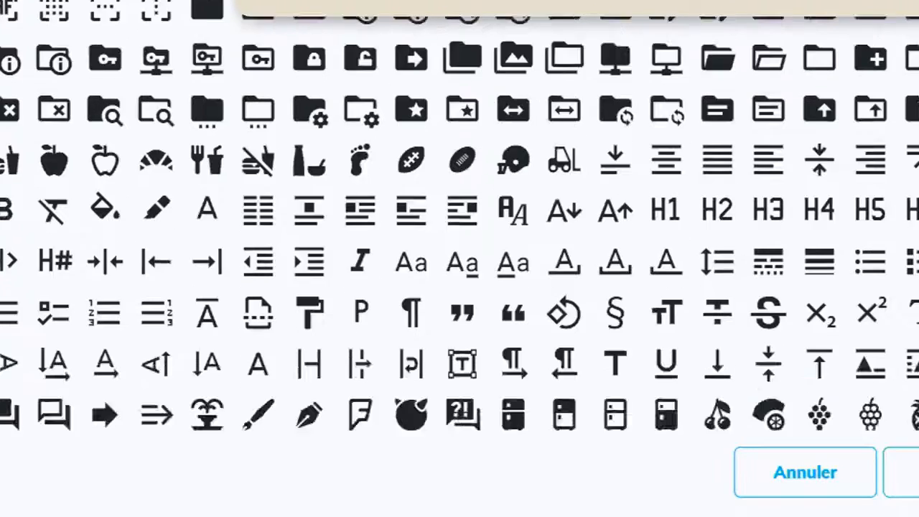
pyautogui.scroll(-5, 311, 331)
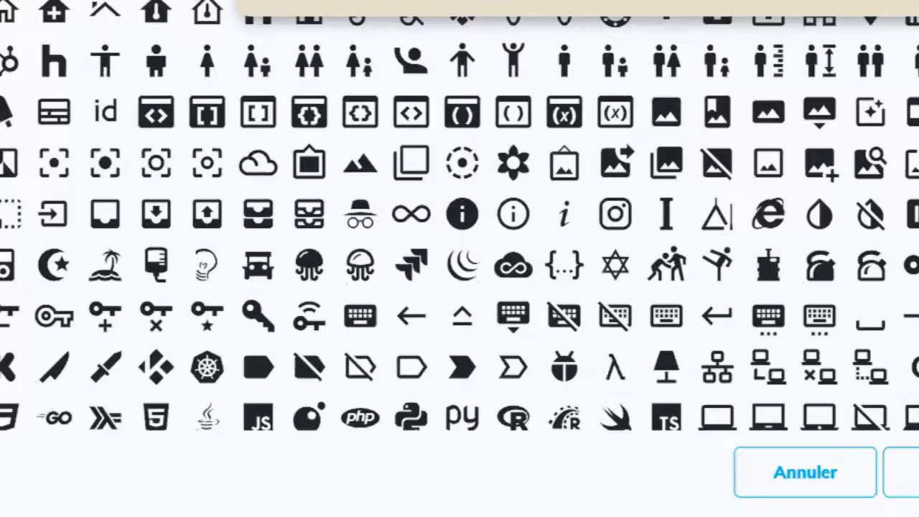
pyautogui.scroll(-5, 460, 215)
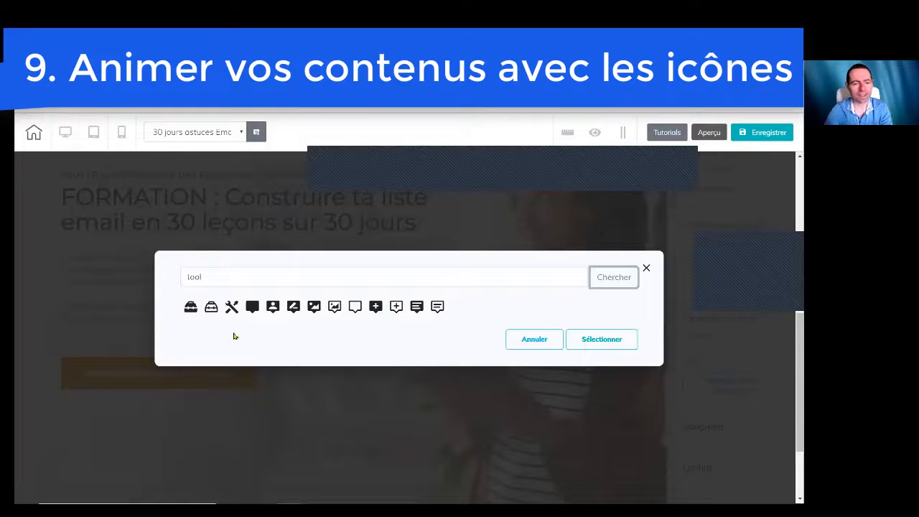
pyautogui.click(232, 307)
pyautogui.click(630, 342)
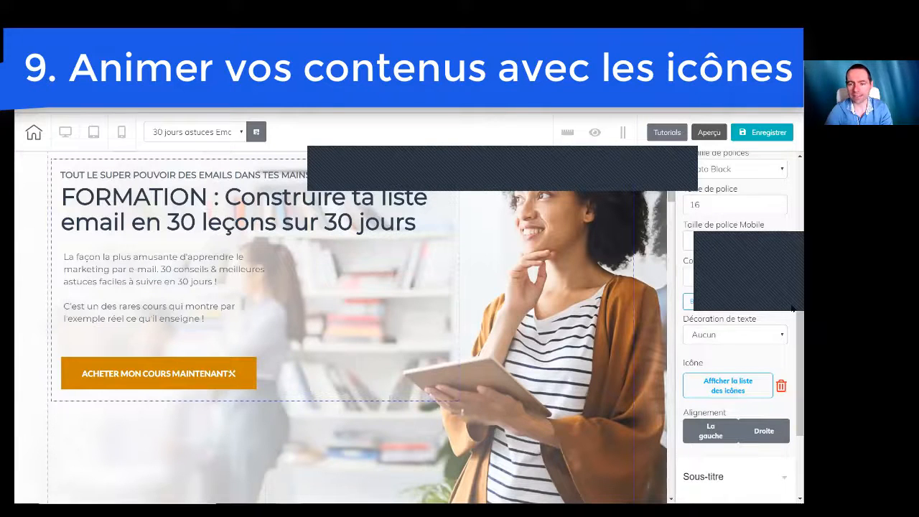
# Step: Try the button icon's left alignment, set it to right and add a space between the title text and the icon
pyautogui.click(718, 435)
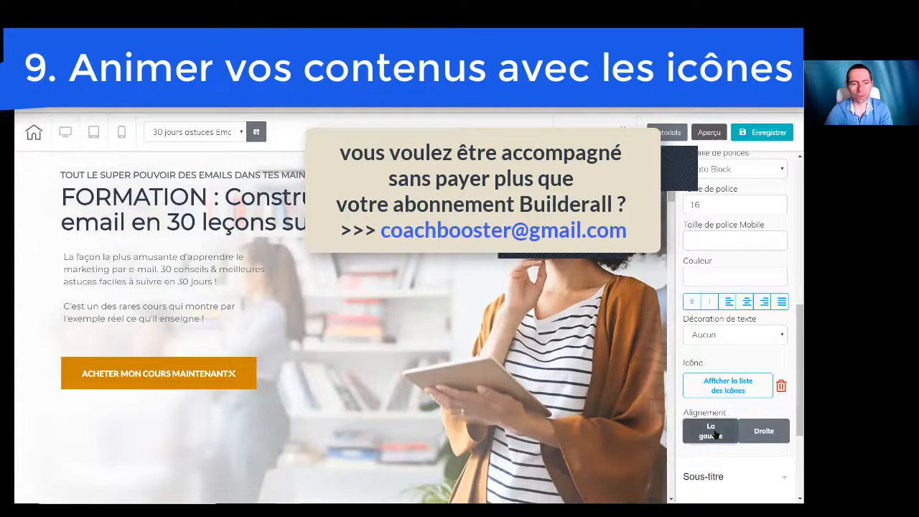
pyautogui.click(776, 432)
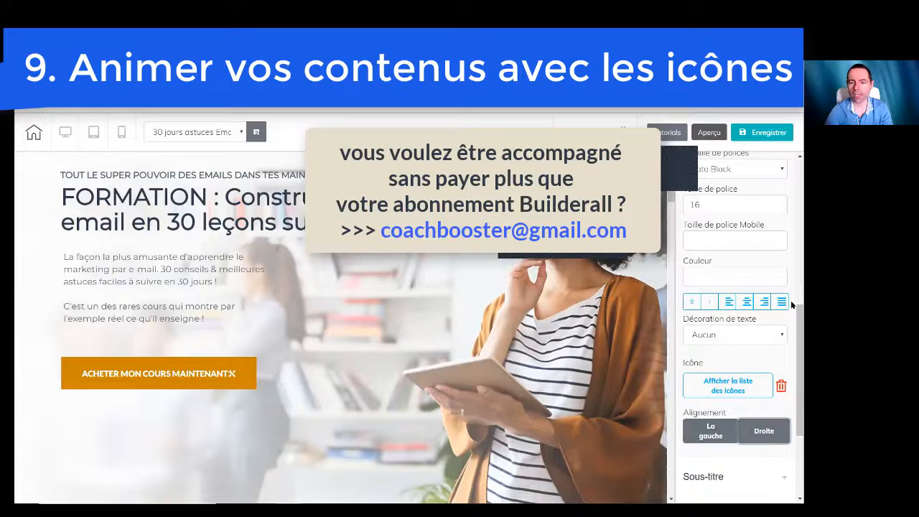
pyautogui.moveTo(791, 319); pyautogui.dragTo(793, 249)
pyautogui.scroll(-1, 742, 286)
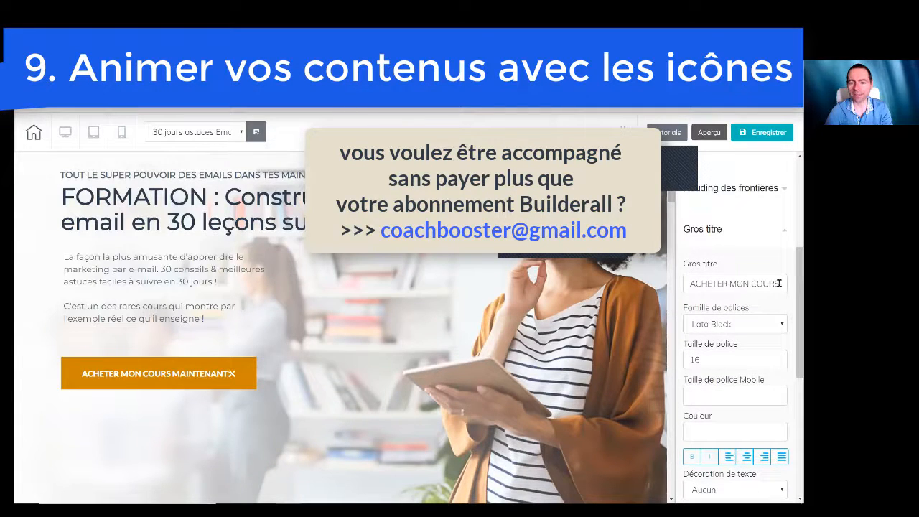
pyautogui.scroll(-3, 785, 306)
# Step: Insert the solid contact-card icon on the blank line between the two paragraphs of the course description
pyautogui.click(180, 297)
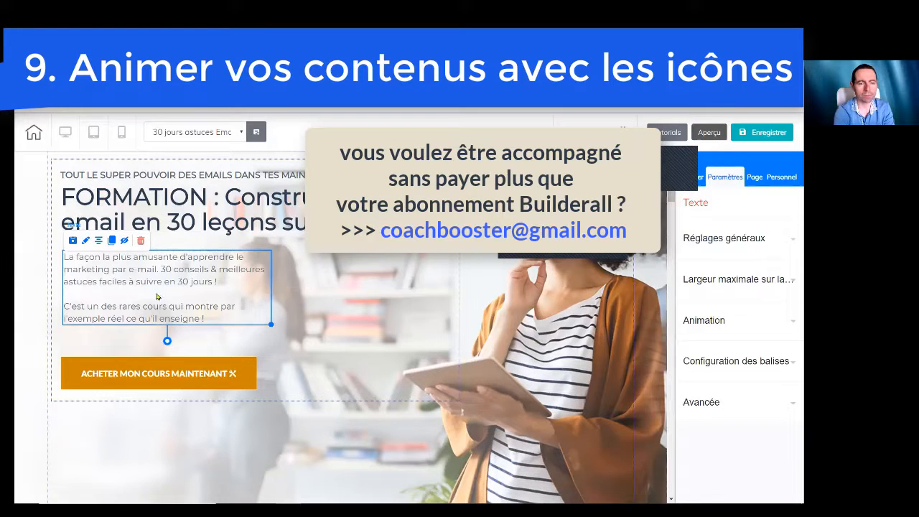
pyautogui.doubleClick(156, 294)
pyautogui.click(110, 291)
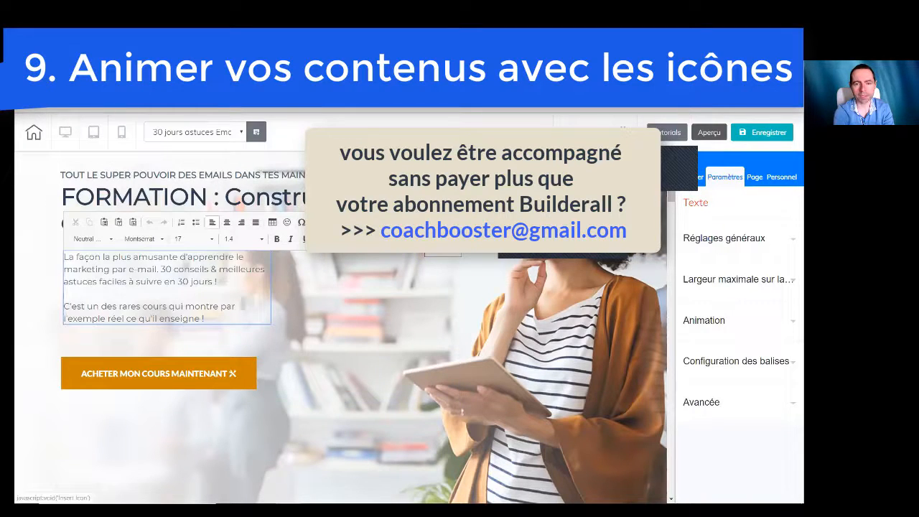
pyautogui.click(317, 222)
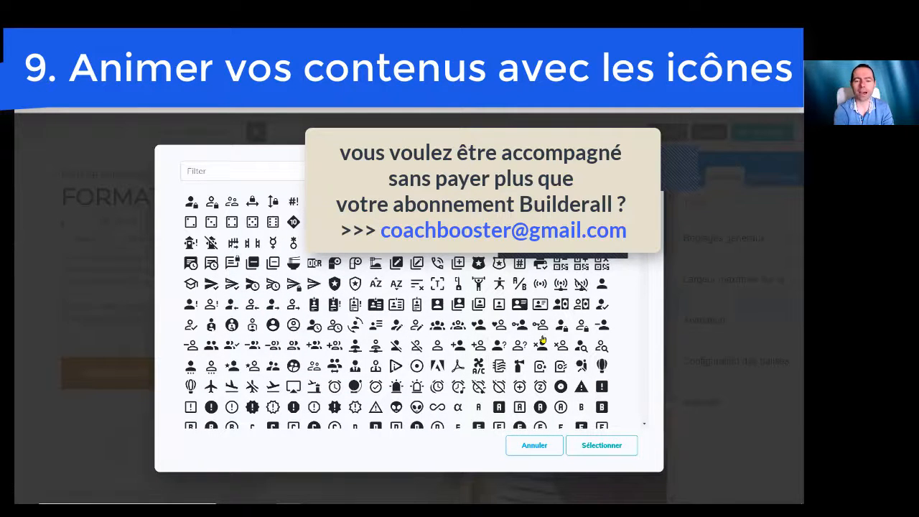
pyautogui.click(520, 305)
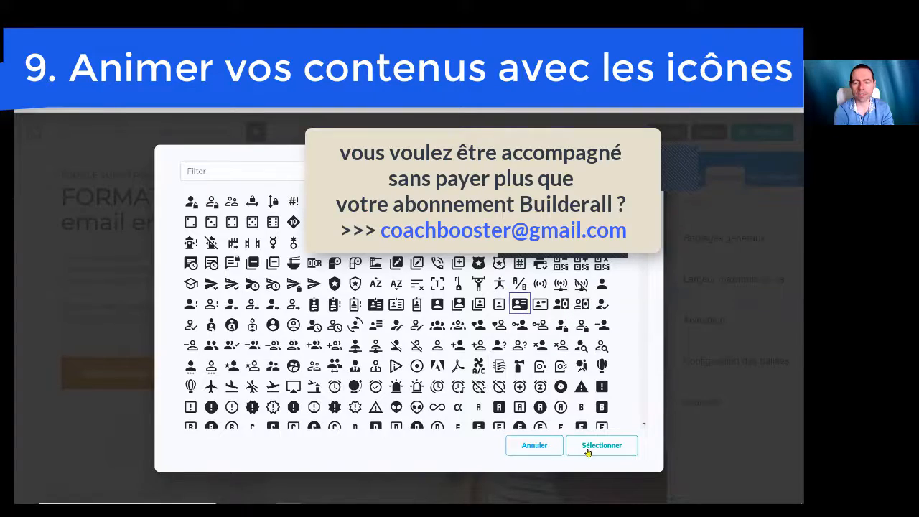
pyautogui.click(588, 447)
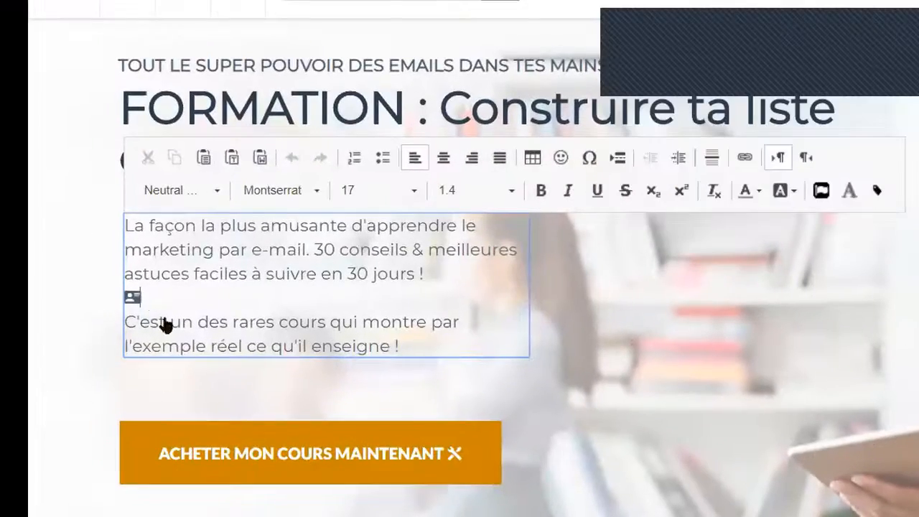
# Step: Set the size of the contact-card icon in the description text to 48
pyautogui.click(143, 294)
pyautogui.hotkey('ctrl', 'shift', 'Up')
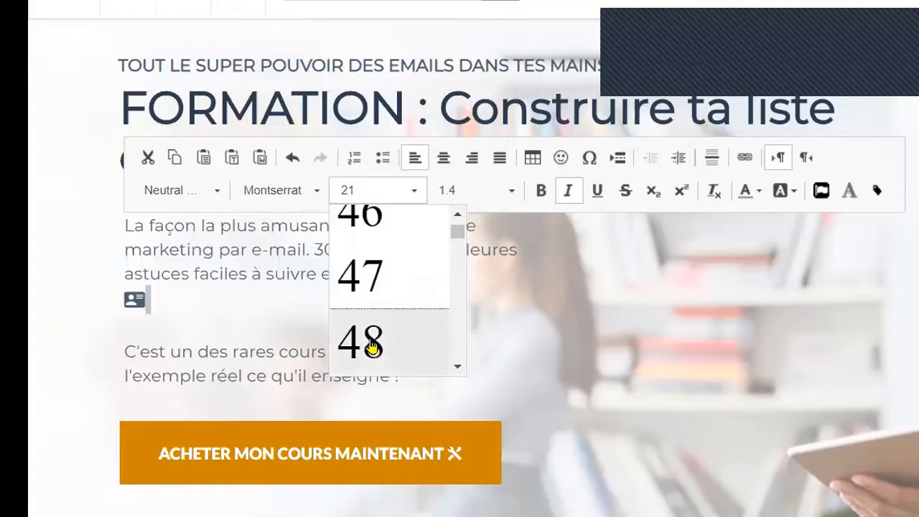
pyautogui.click(372, 347)
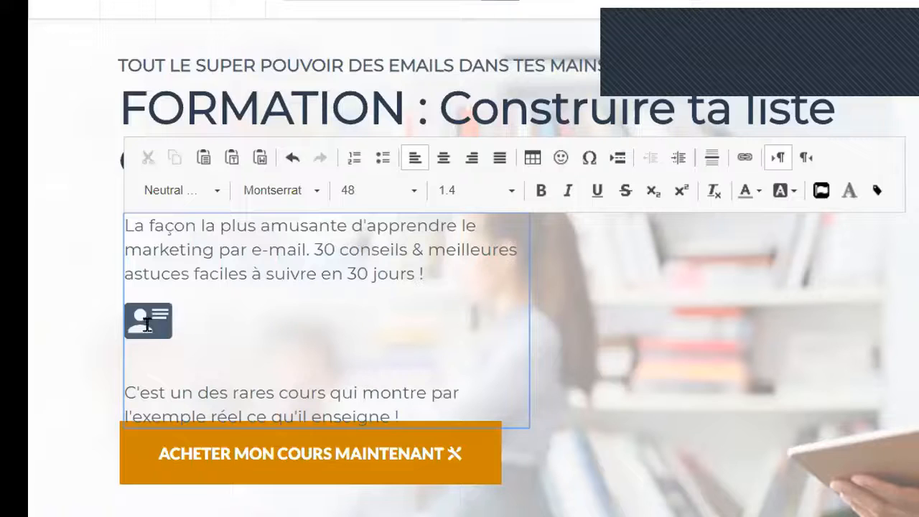
pyautogui.click(169, 321)
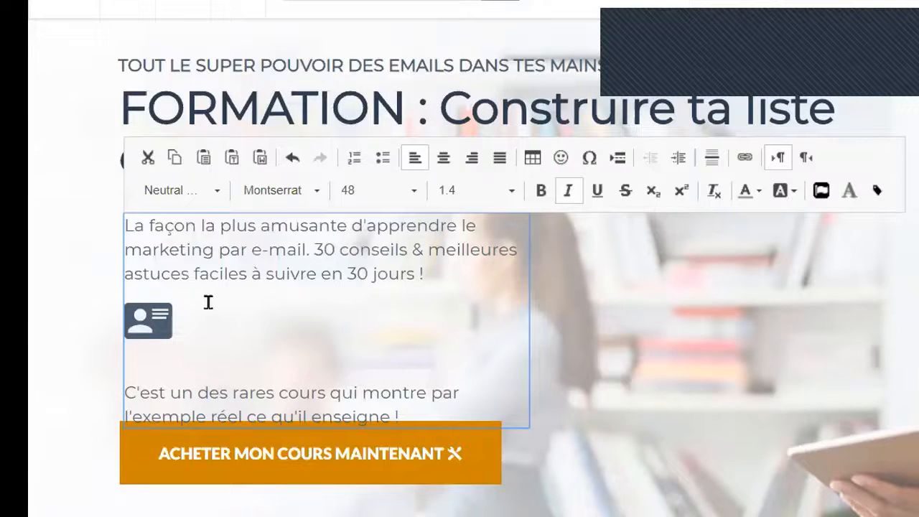
# Step: Select the contact-card icon in the course description and apply the orange-red text colour to it
pyautogui.moveTo(184, 318); pyautogui.dragTo(168, 317)
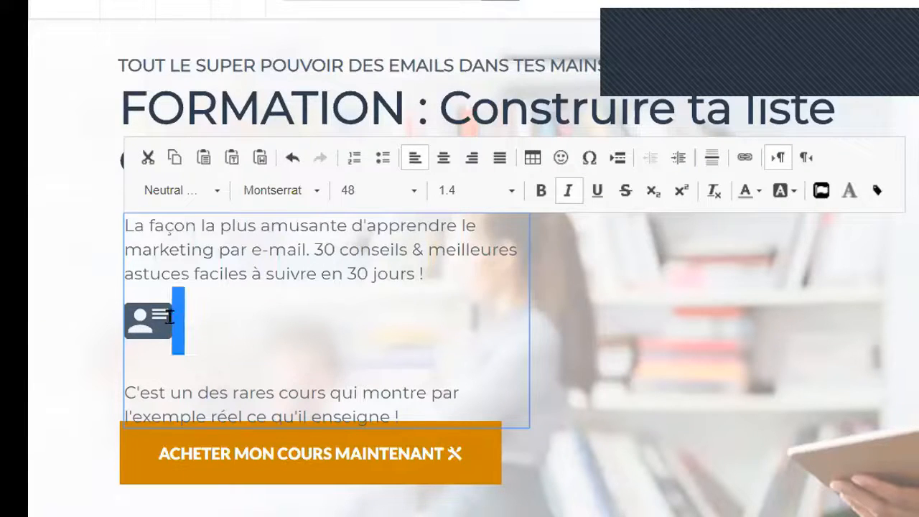
pyautogui.click(759, 192)
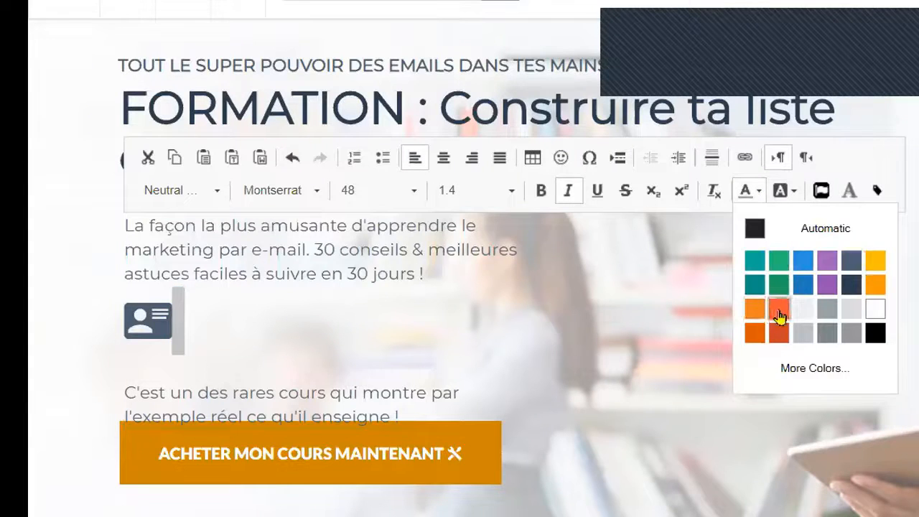
pyautogui.click(781, 317)
pyautogui.click(411, 341)
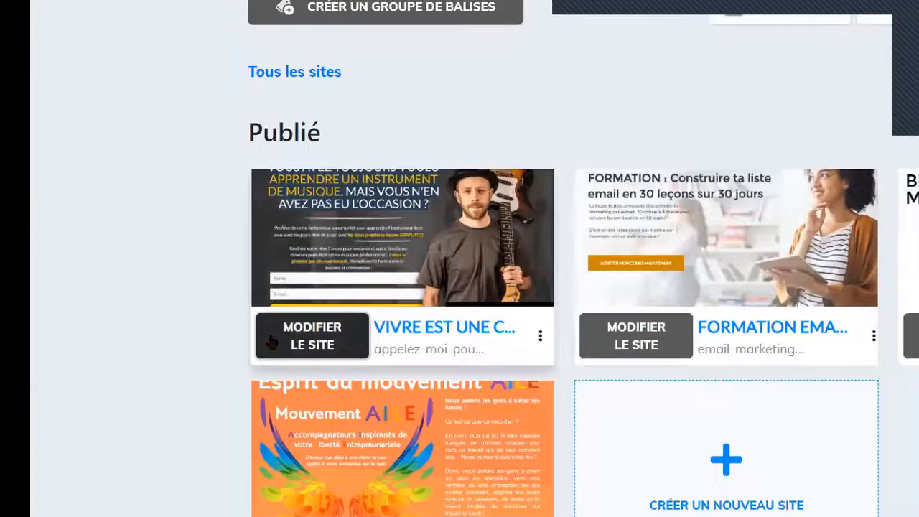
# Step: Open the Paramètres RGDP of the Vivre est une chanson site and switch their activation off and back on
pyautogui.click(138, 352)
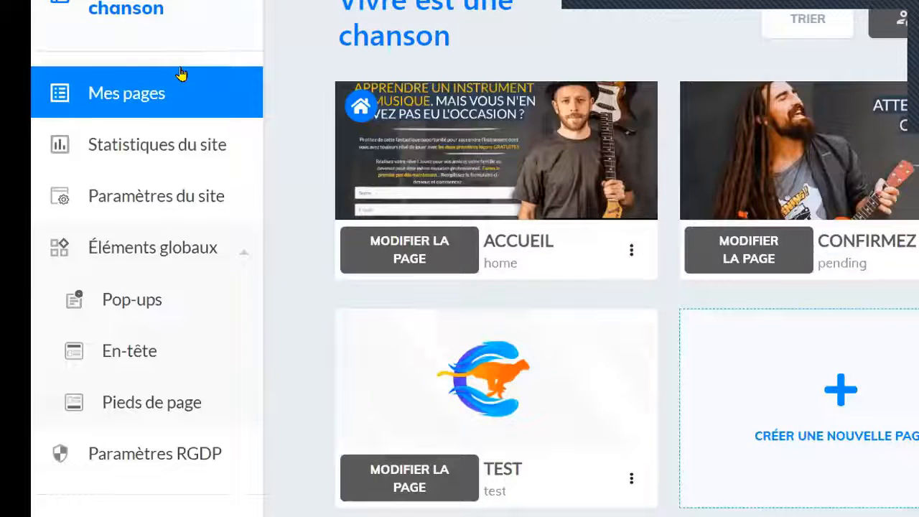
pyautogui.click(215, 197)
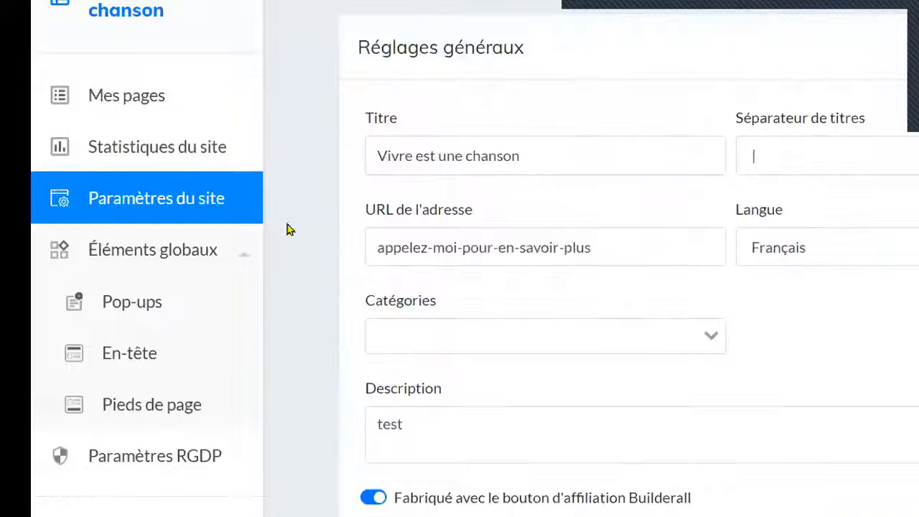
pyautogui.click(160, 460)
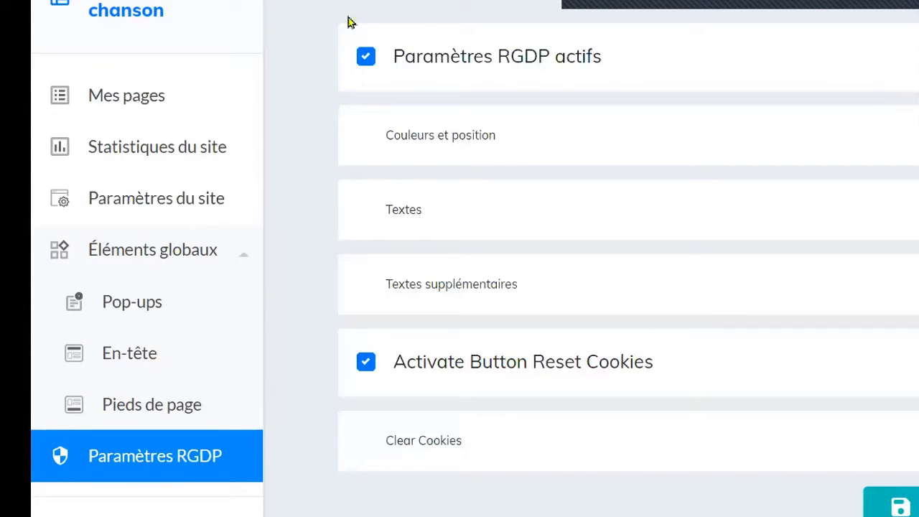
pyautogui.click(366, 62)
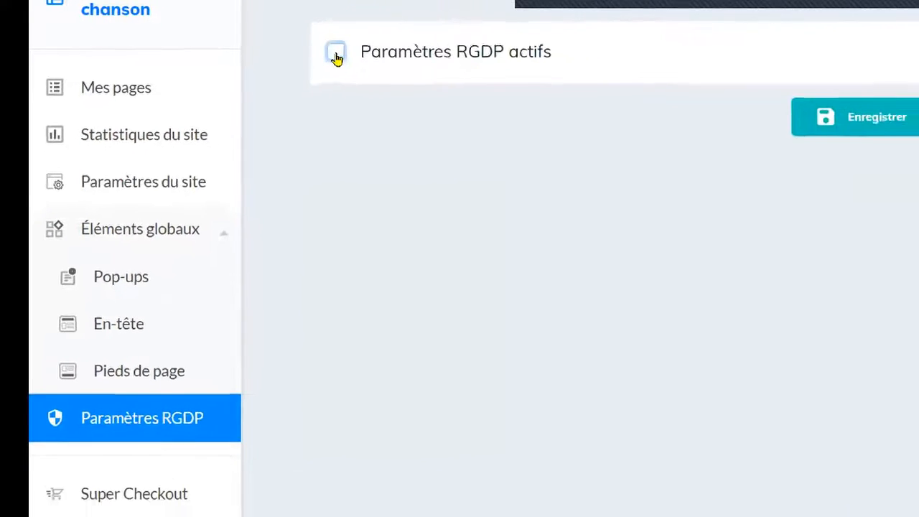
pyautogui.click(366, 60)
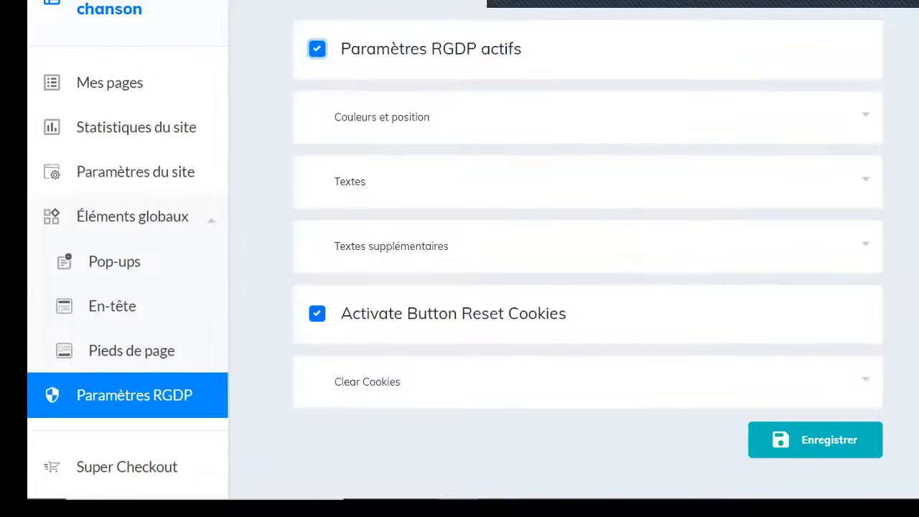
# Step: Examine the cookie banner's colour settings and its available positions, keeping Bas | Droite
pyautogui.click(866, 115)
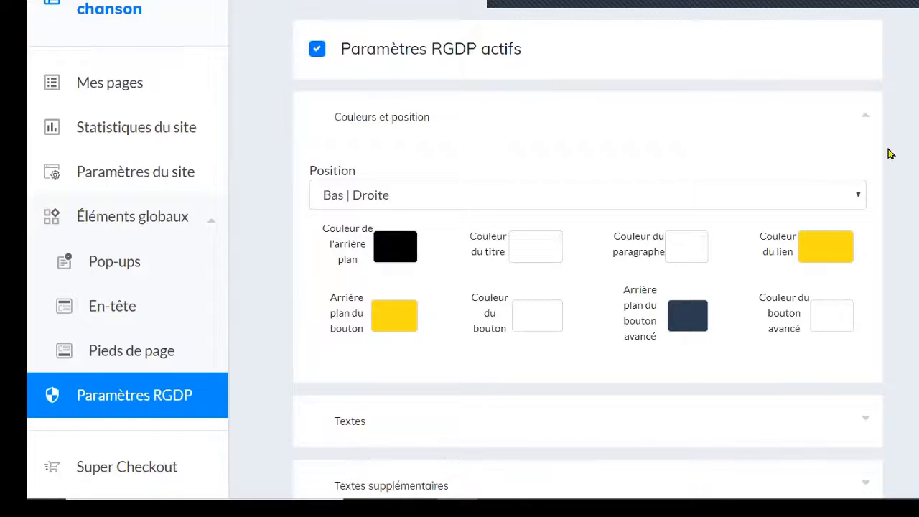
pyautogui.click(856, 196)
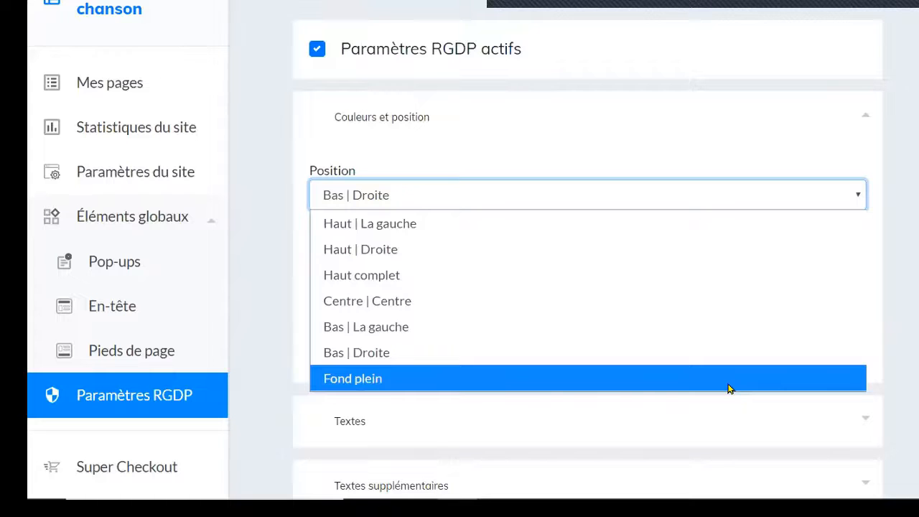
pyautogui.click(863, 204)
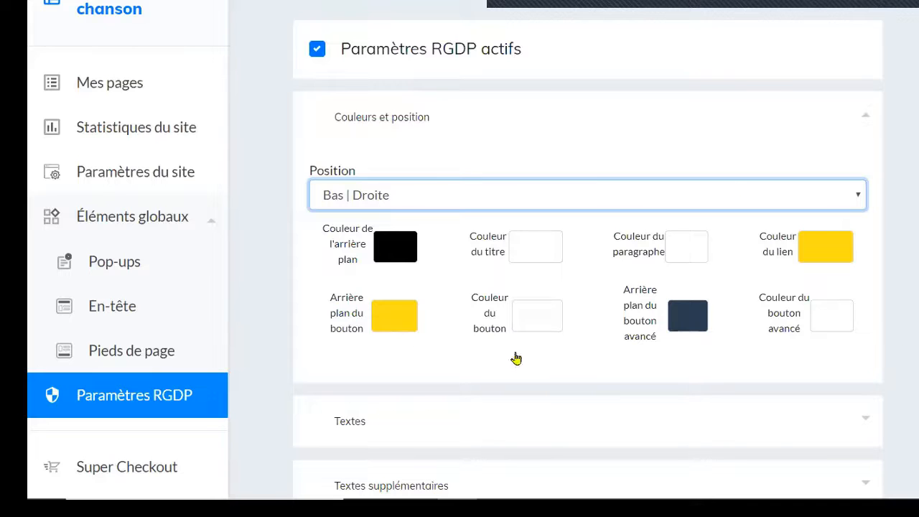
pyautogui.scroll(-3, 459, 258)
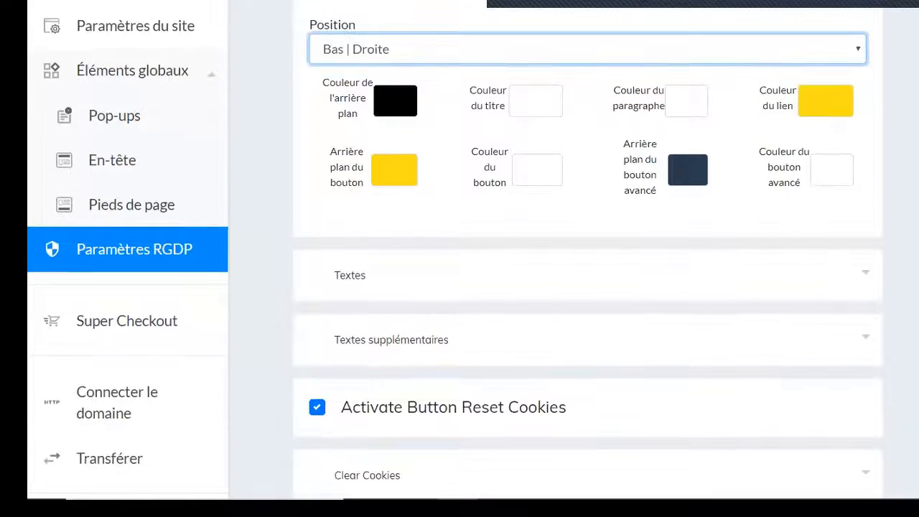
pyautogui.scroll(-2, 900, 198)
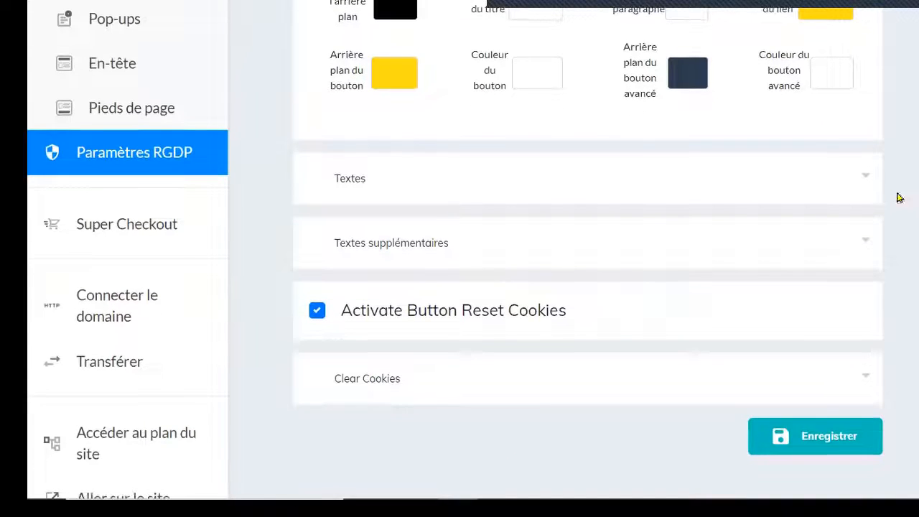
# Step: Review the cookie banner's Textes settings, from the title and message to the button labels and privacy URL
pyautogui.click(868, 179)
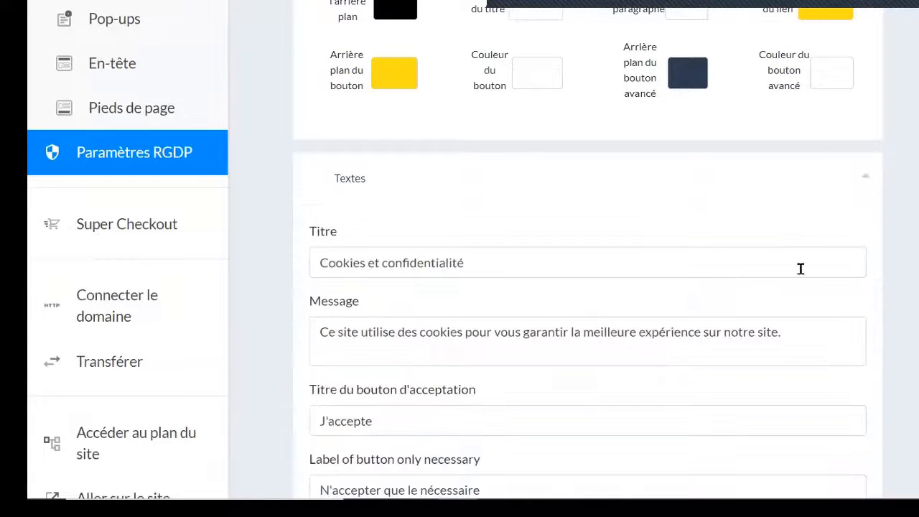
pyautogui.scroll(-4, 588, 287)
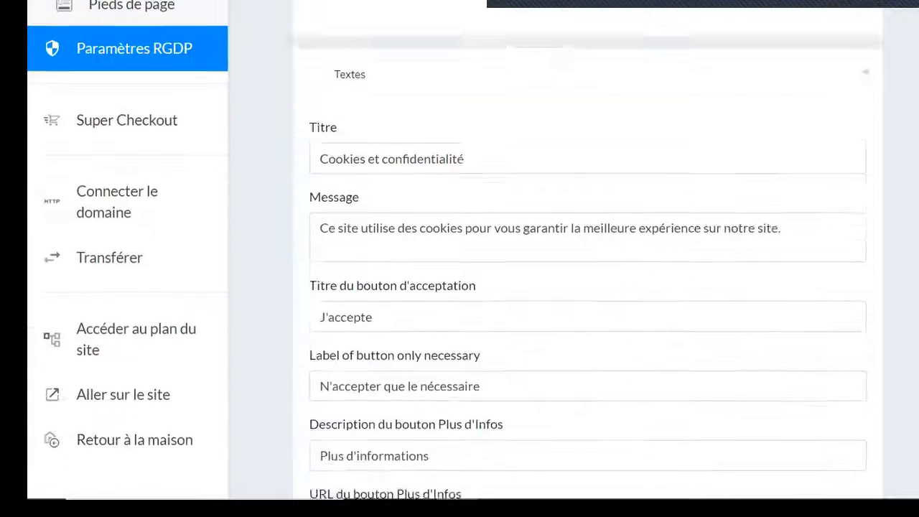
pyautogui.scroll(-2, 424, 66)
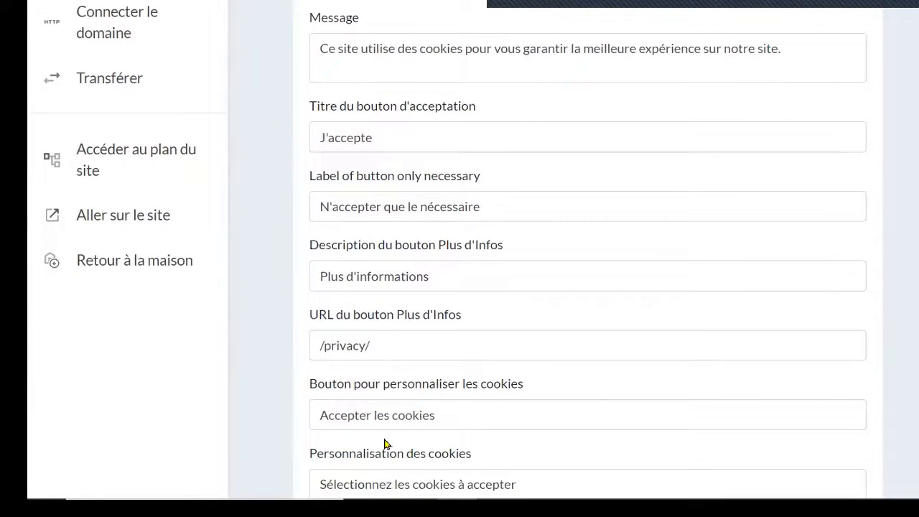
pyautogui.scroll(-4, 587, 287)
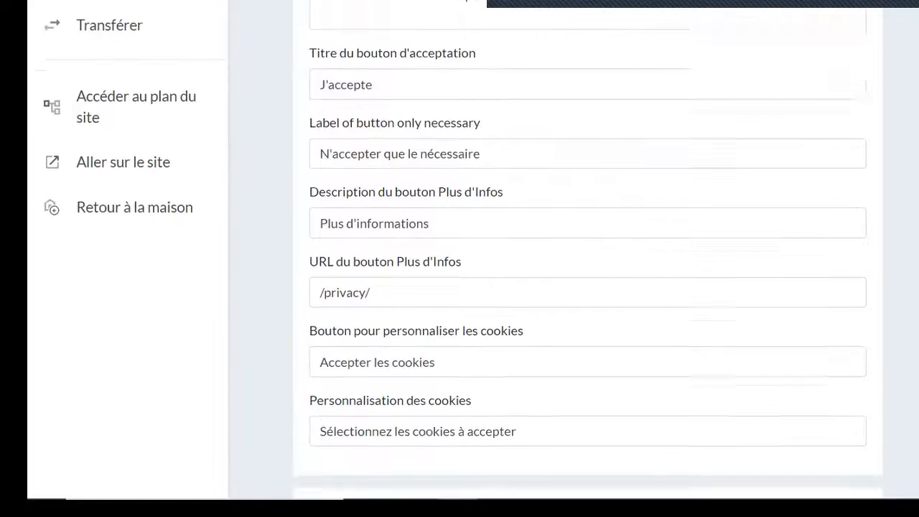
pyautogui.scroll(6, 587, 251)
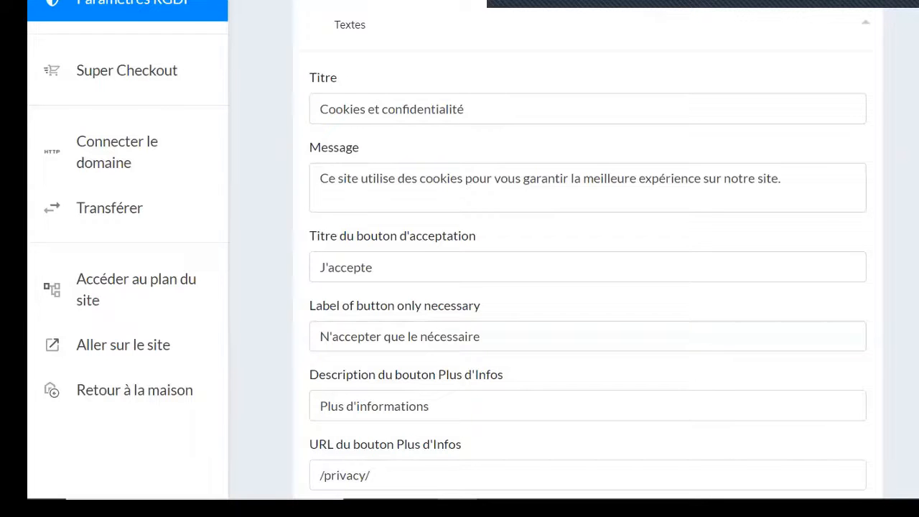
pyautogui.scroll(-6, 587, 258)
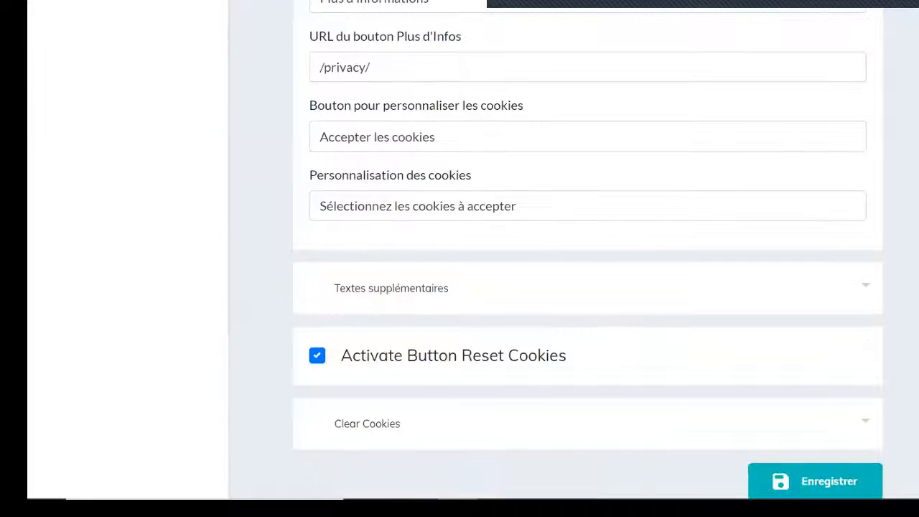
# Step: Review the Textes supplémentaires titles and descriptions for the required, preferences, analytics and marketing cookie types
pyautogui.click(864, 290)
pyautogui.scroll(-3, 817, 223)
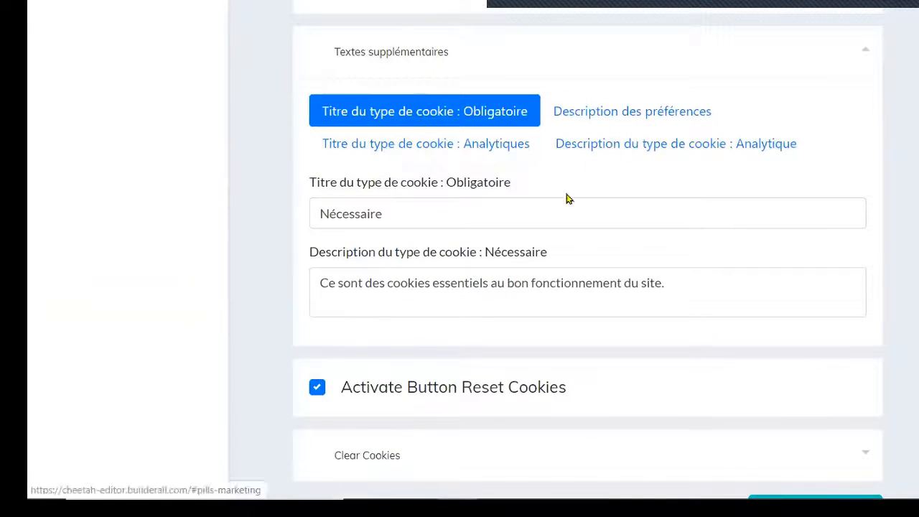
pyautogui.click(486, 148)
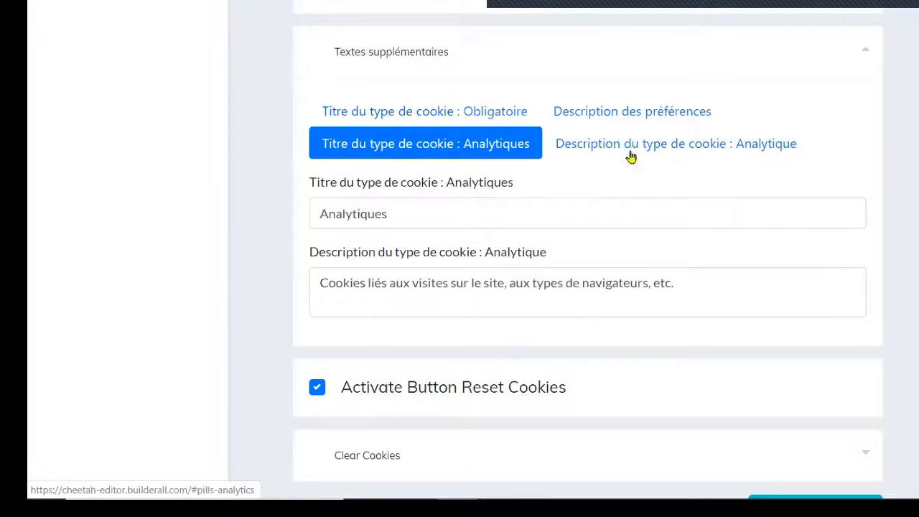
pyautogui.click(700, 150)
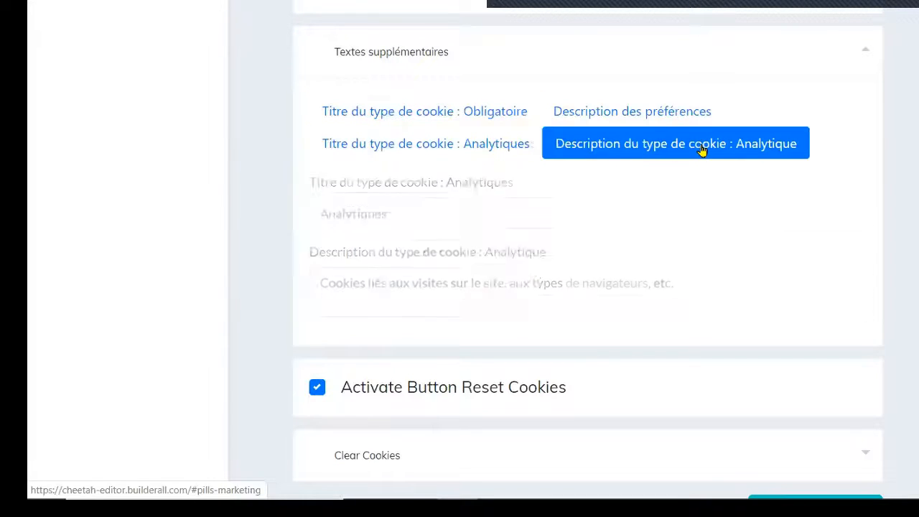
pyautogui.click(629, 110)
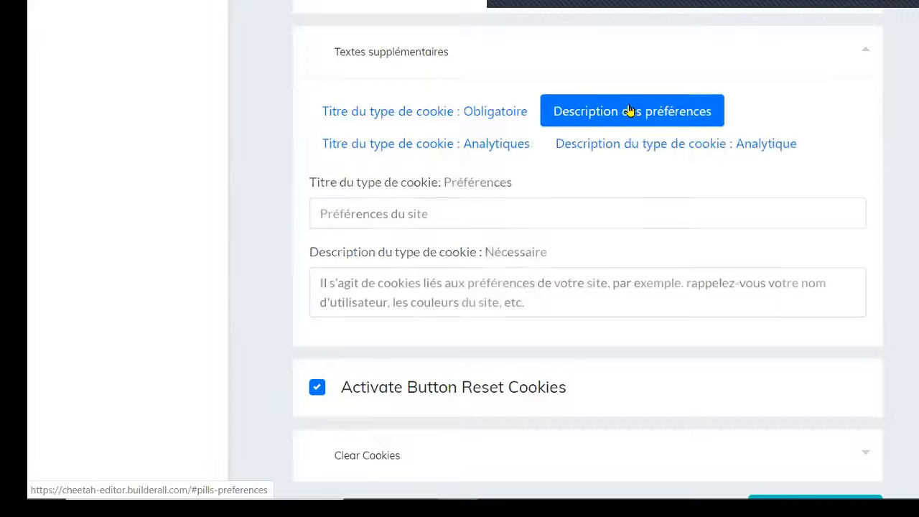
pyautogui.click(470, 143)
pyautogui.click(596, 149)
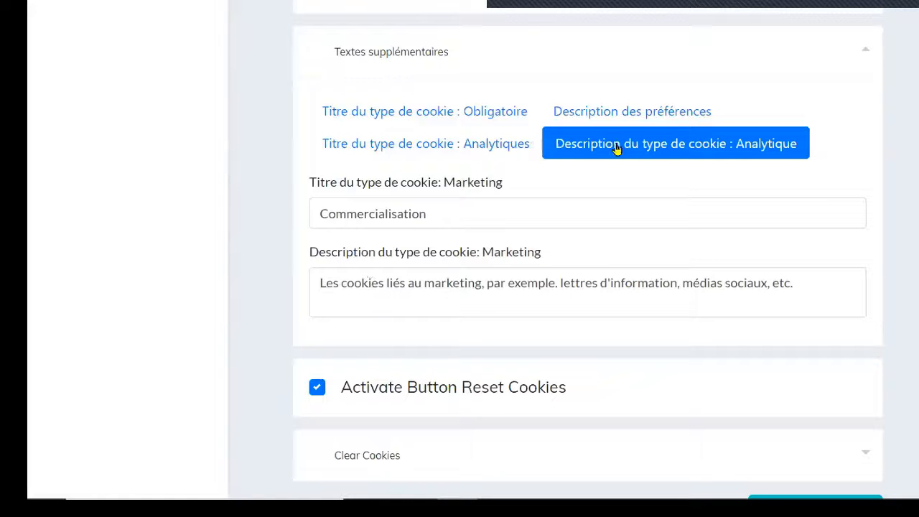
pyautogui.click(609, 117)
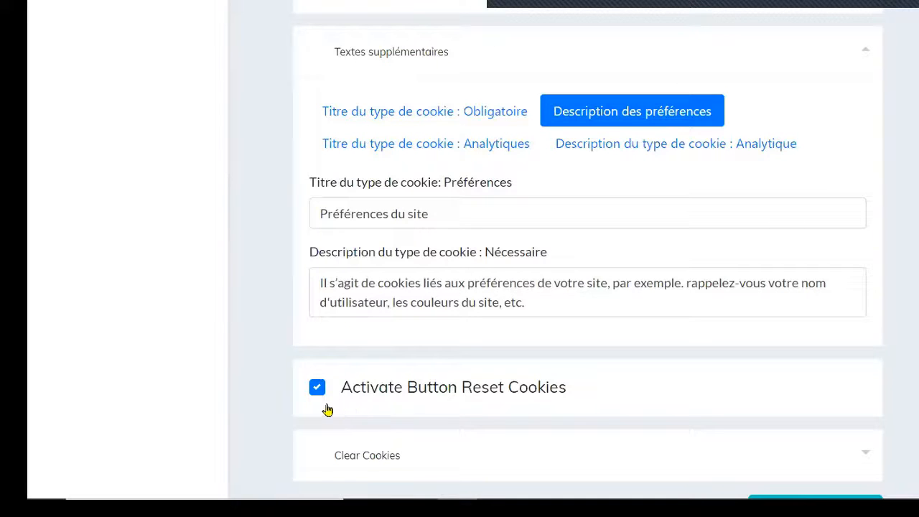
# Step: Examine the Clear Cookies button settings, including its label, position, colours, border and corner rounding
pyautogui.scroll(-1, 589, 254)
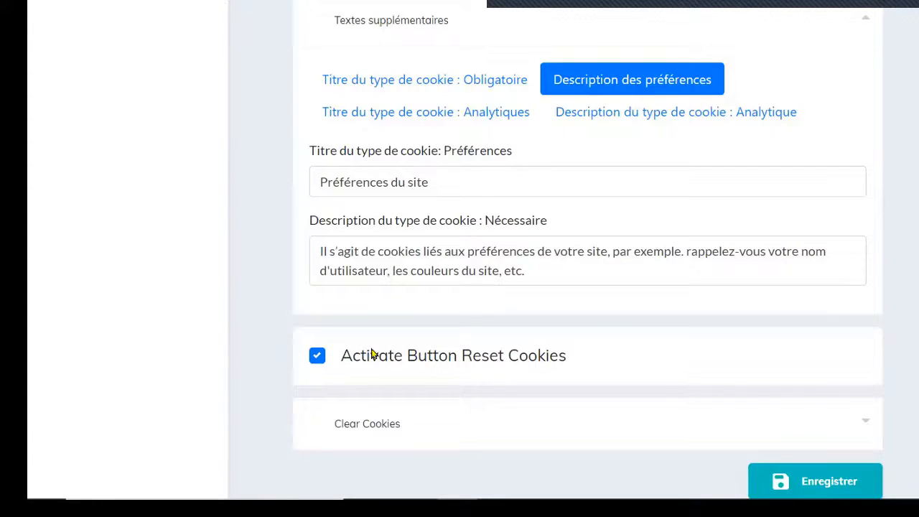
pyautogui.click(866, 425)
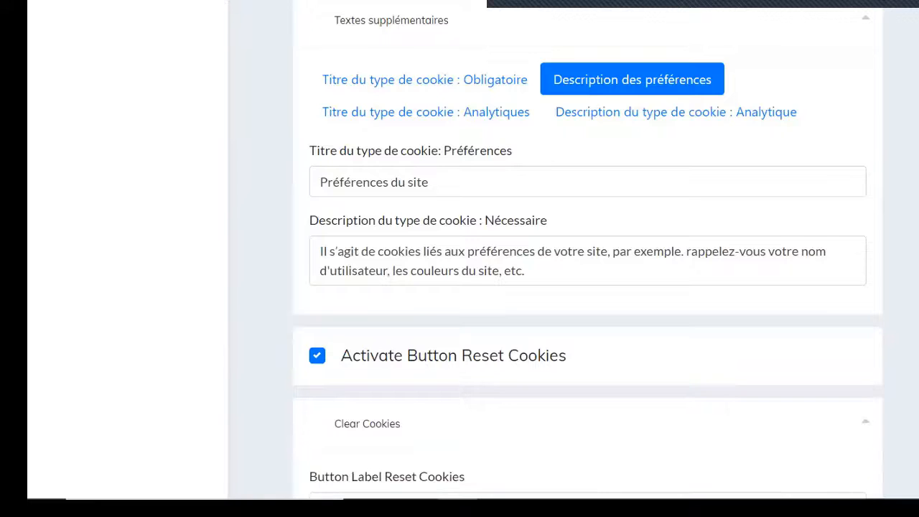
pyautogui.scroll(-5, 588, 258)
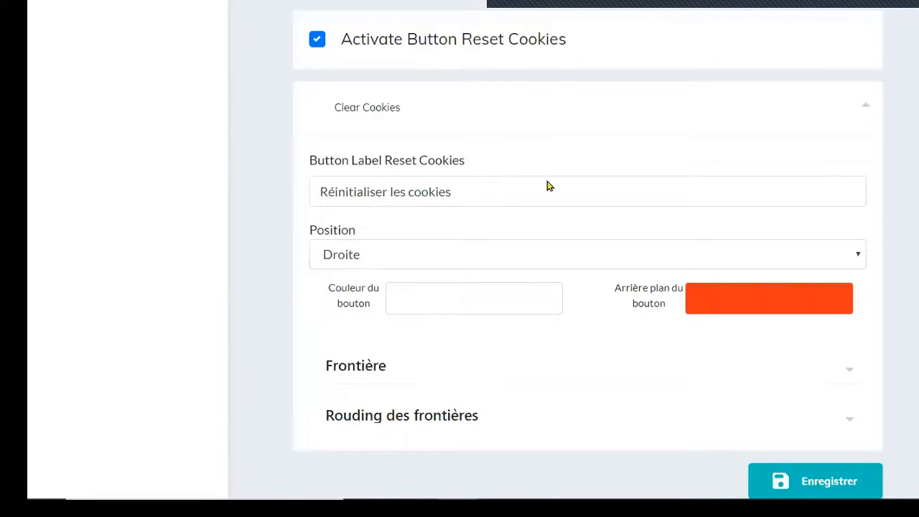
pyautogui.click(854, 378)
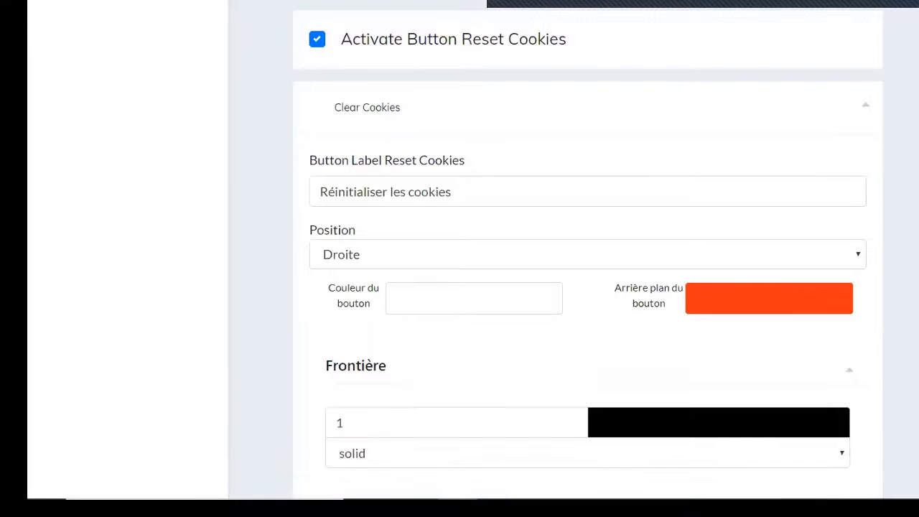
pyautogui.scroll(-2, 588, 287)
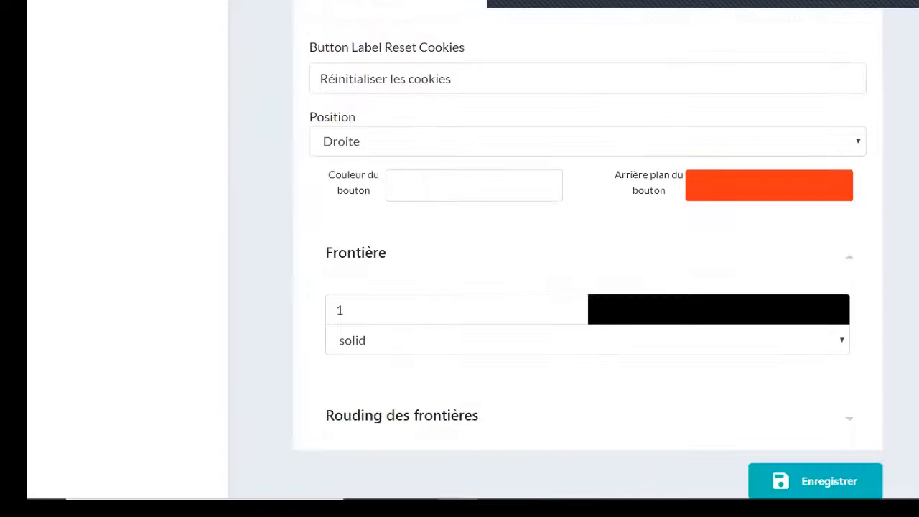
pyautogui.click(850, 419)
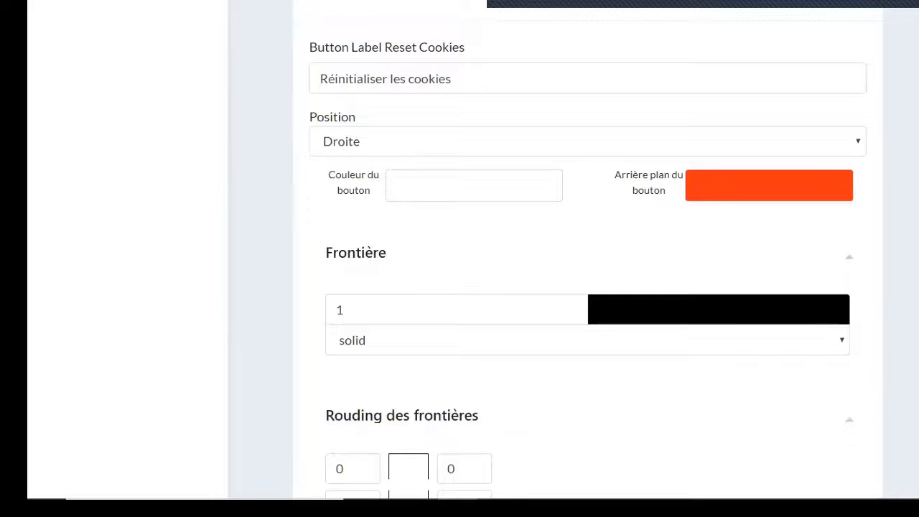
pyautogui.scroll(-2, 806, 352)
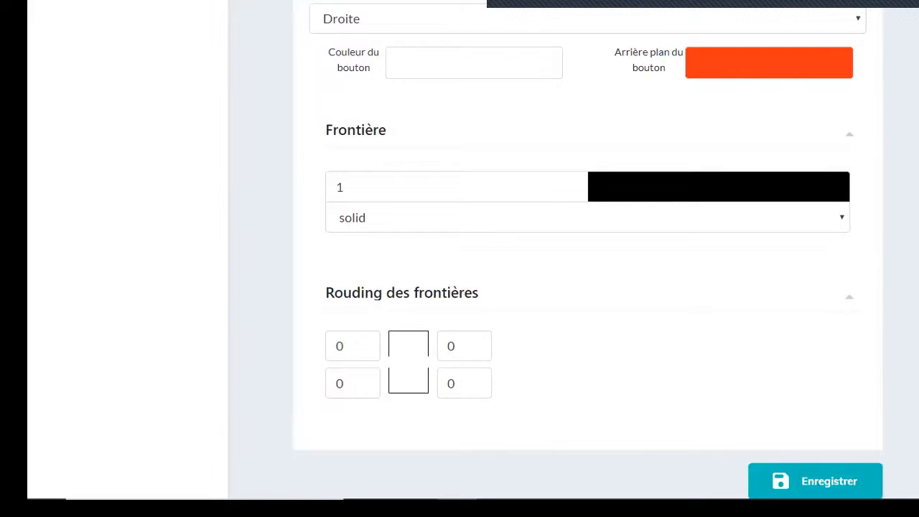
# Step: Accept only the necessary cookies in the consent banner on the live Vivre est une chanson page
pyautogui.scroll(15, 589, 252)
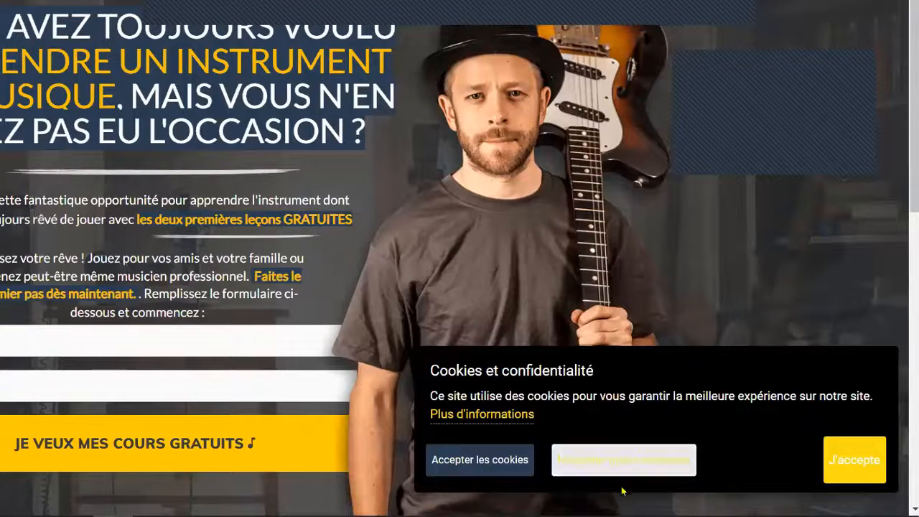
pyautogui.click(612, 460)
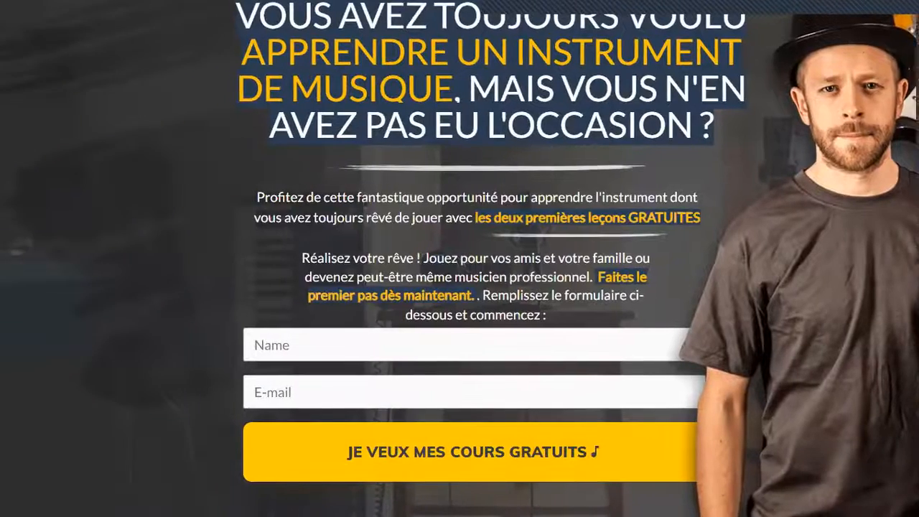
pyautogui.scroll(-5, 460, 288)
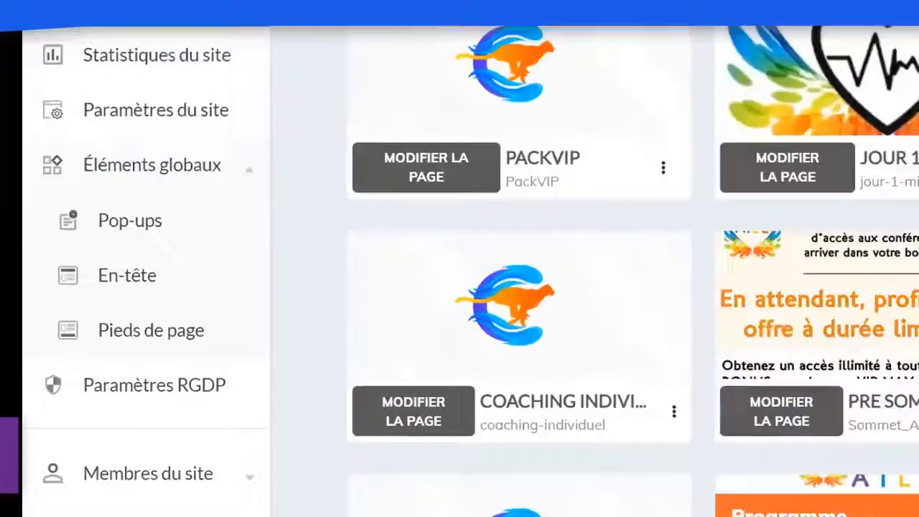
# Step: Go to Super Checkout and open the PASS PACK VIP SOMMET AILE product for editing
pyautogui.scroll(-2, 58, 342)
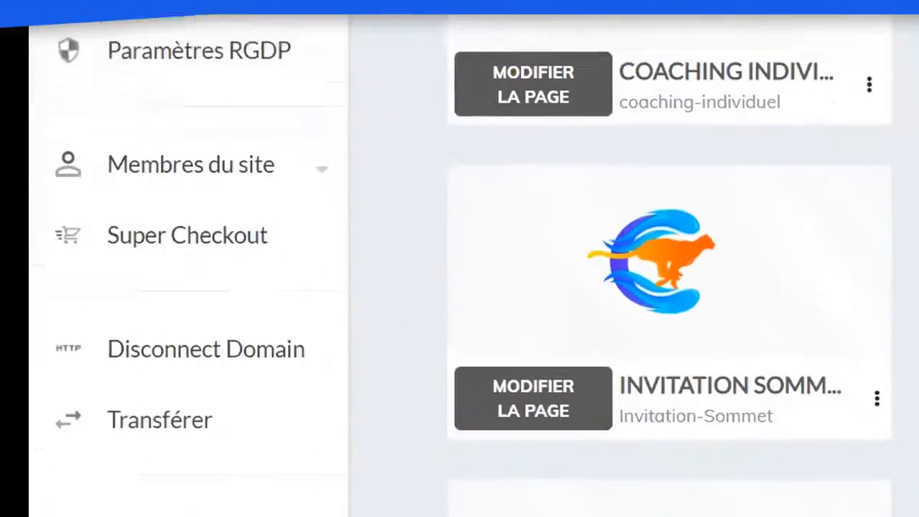
pyautogui.click(142, 216)
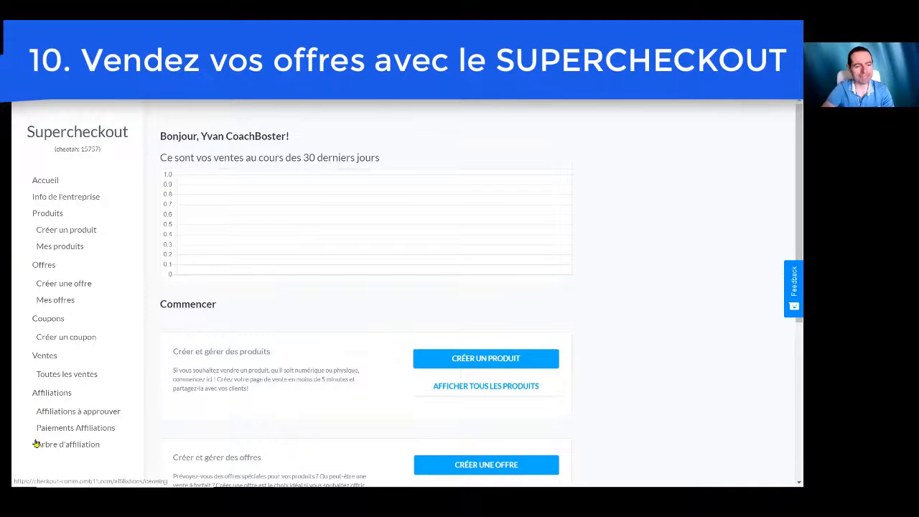
pyautogui.click(48, 214)
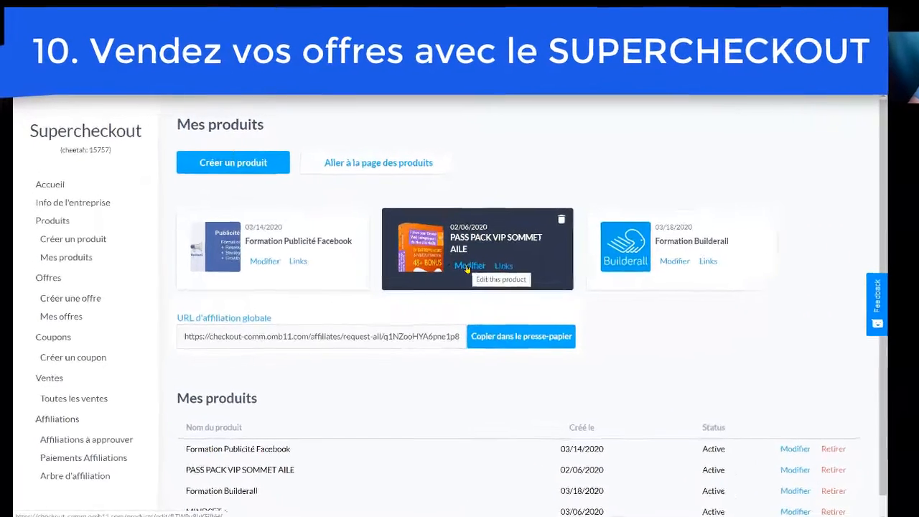
pyautogui.click(468, 267)
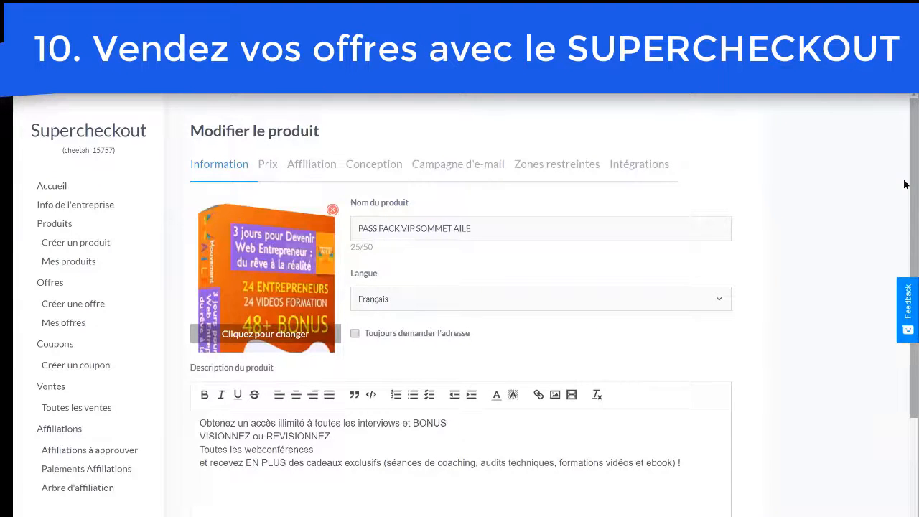
# Step: Review the product's general information, from name, language and description to the available Type and Catégorie options
pyautogui.moveTo(905, 185); pyautogui.dragTo(891, 235)
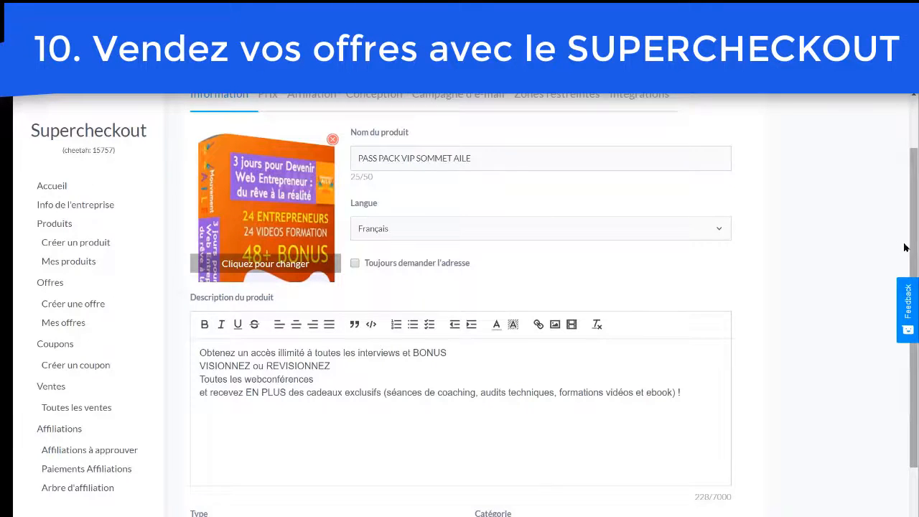
pyautogui.moveTo(906, 248); pyautogui.dragTo(905, 177)
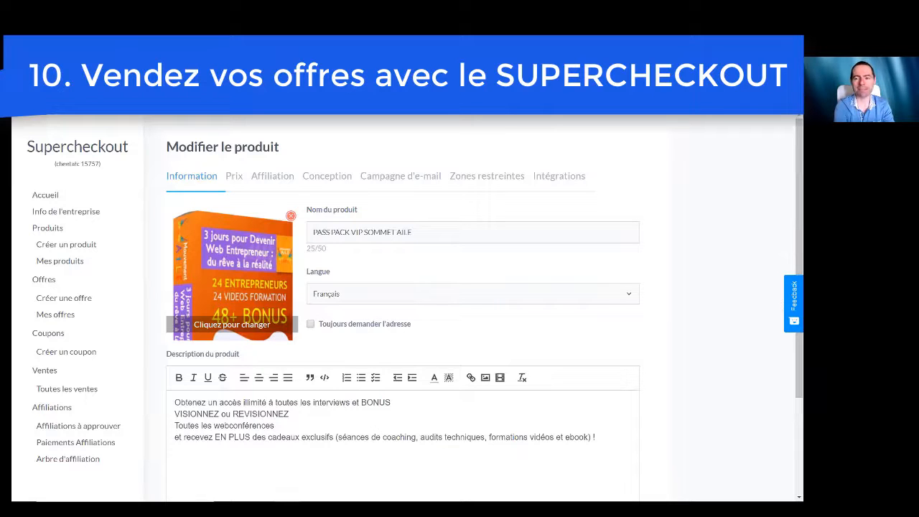
pyautogui.moveTo(790, 164); pyautogui.dragTo(793, 261)
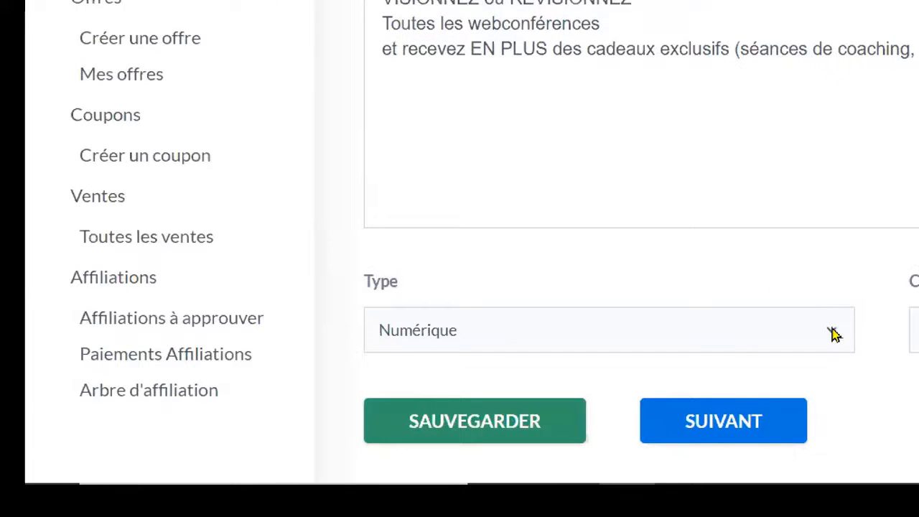
pyautogui.click(835, 333)
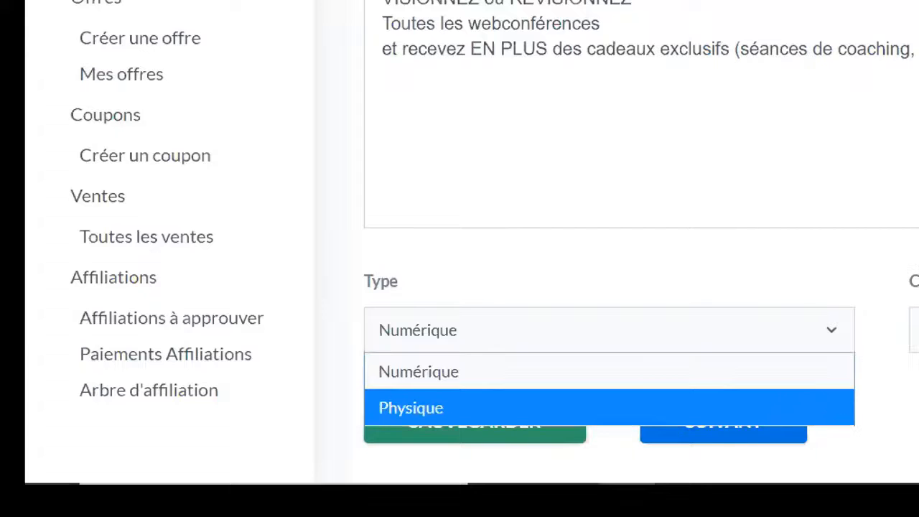
pyautogui.click(912, 399)
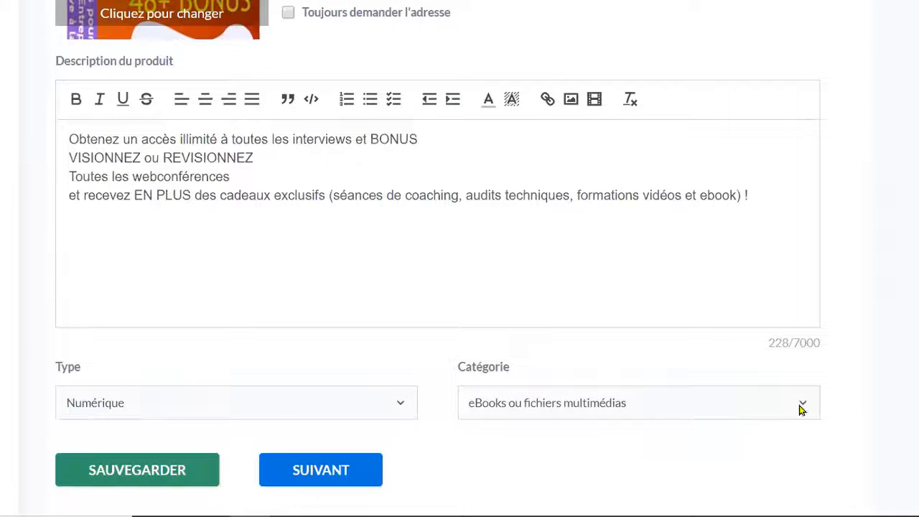
pyautogui.click(803, 405)
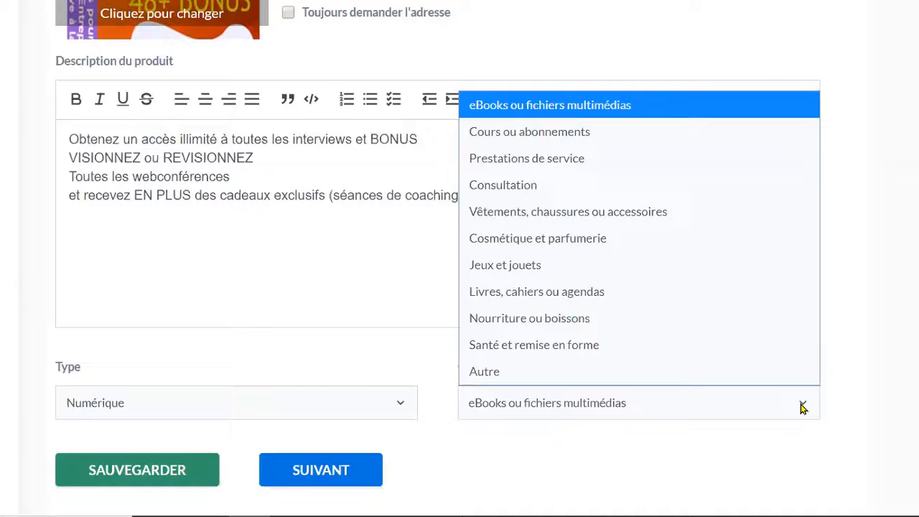
pyautogui.click(542, 460)
pyautogui.moveTo(792, 377); pyautogui.dragTo(787, 259)
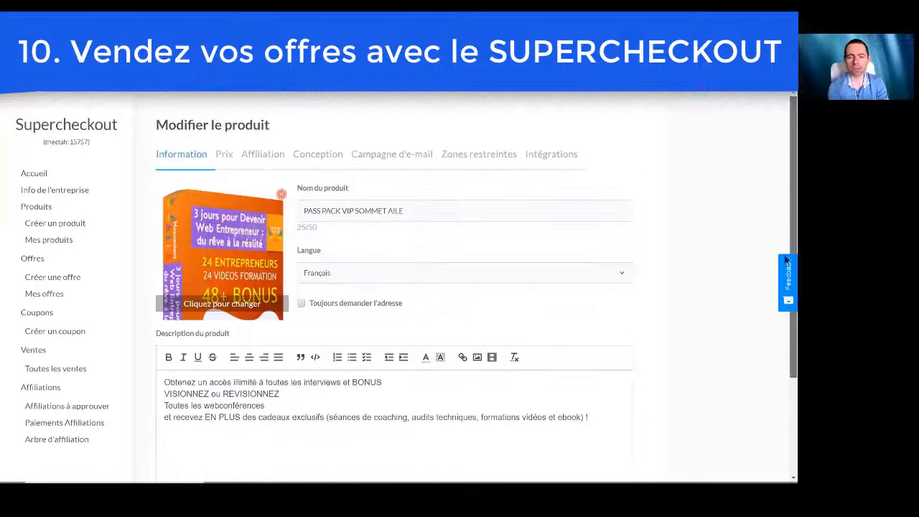
# Step: Examine the product's Prix settings, including the payment methods and the currencies offered under Devise
pyautogui.click(224, 156)
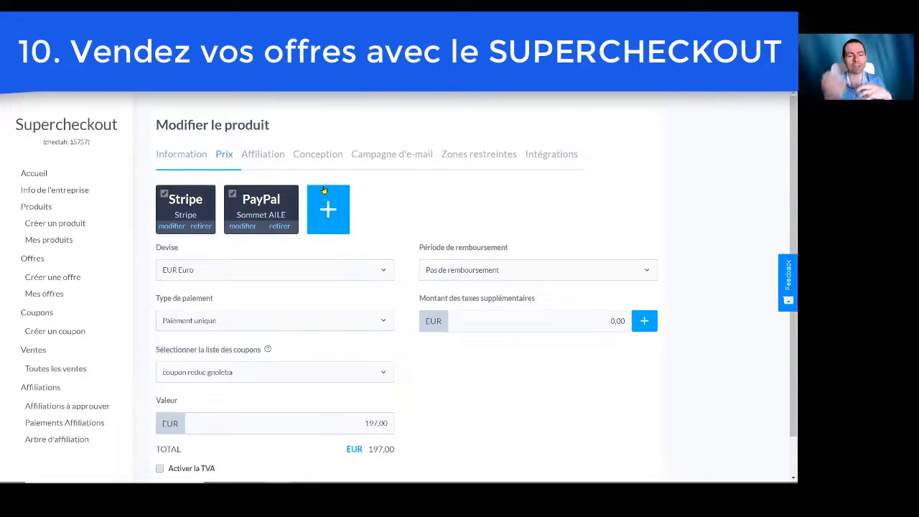
pyautogui.click(385, 274)
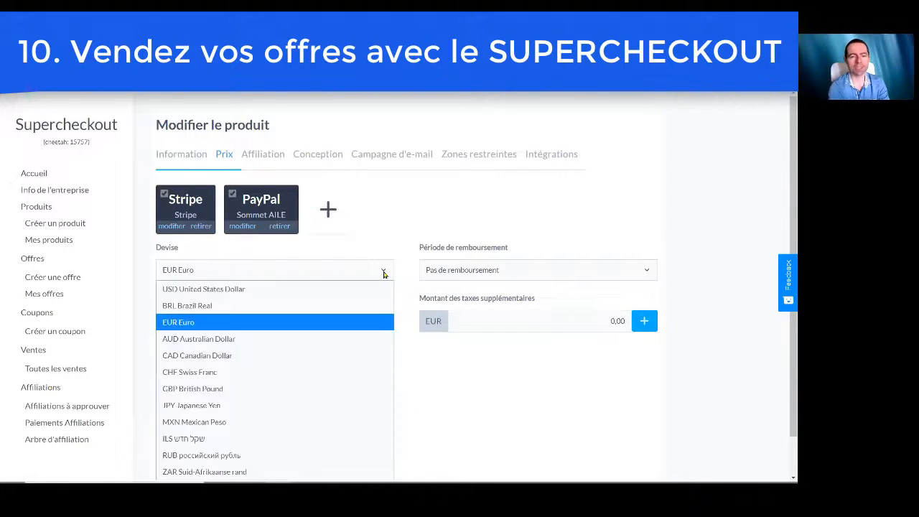
pyautogui.click(784, 199)
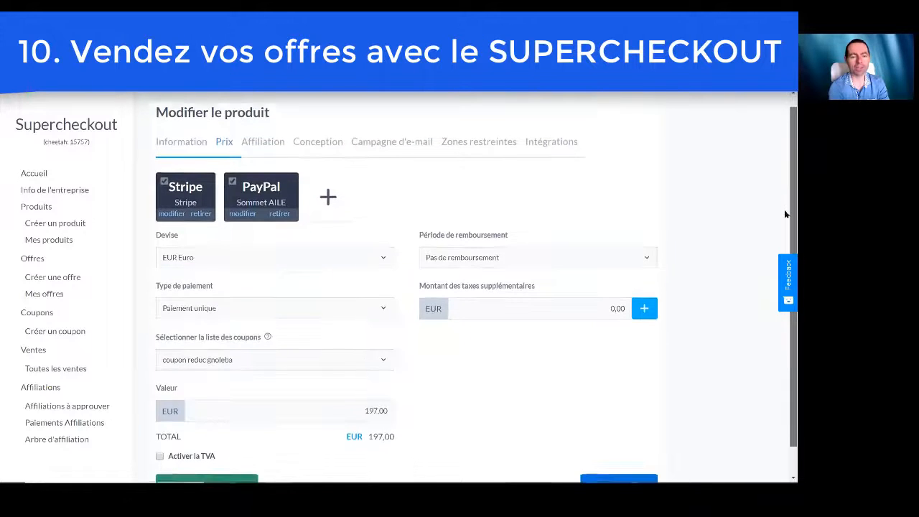
pyautogui.scroll(-1, 780, 237)
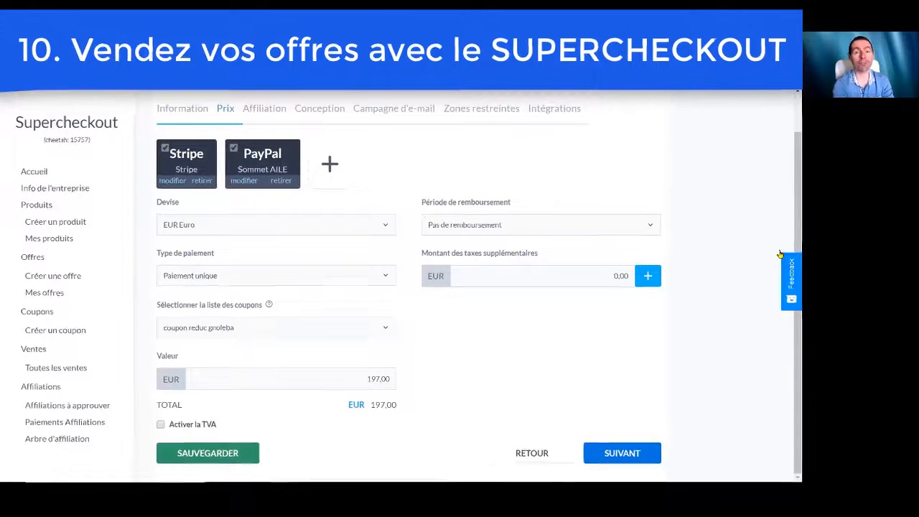
pyautogui.click(383, 227)
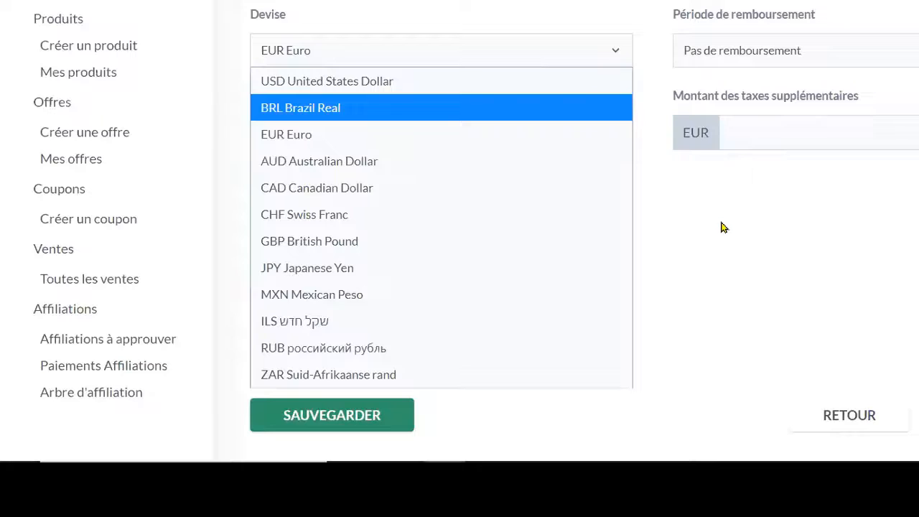
pyautogui.click(725, 227)
# Step: Change the product's payment type to Paiement récurrent and start a new subscription plan
pyautogui.click(620, 132)
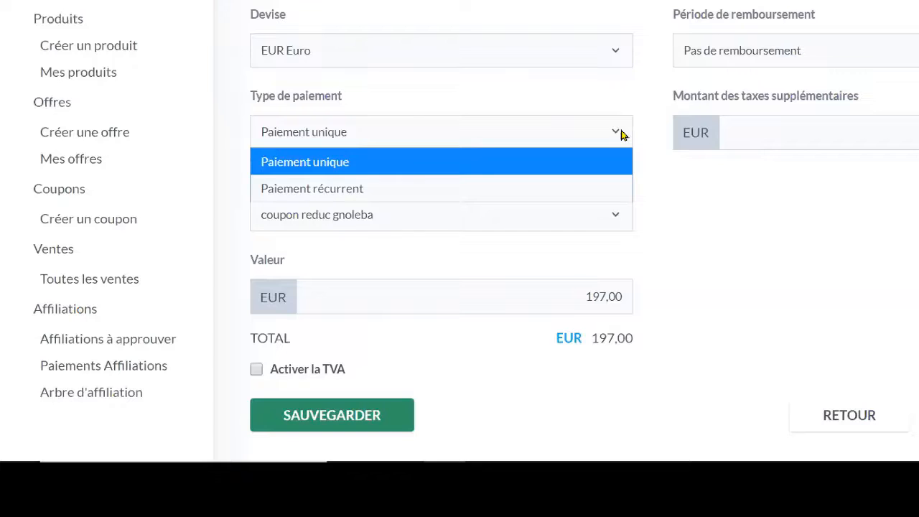
pyautogui.click(623, 188)
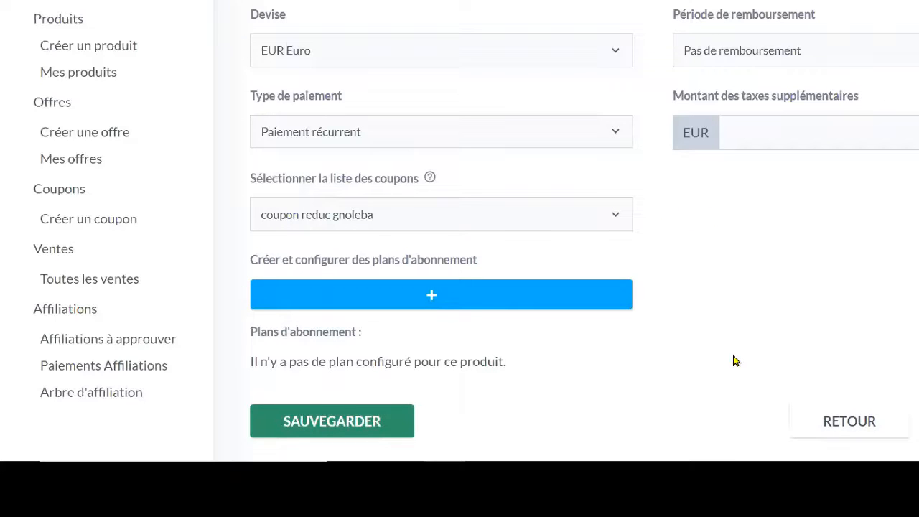
pyautogui.click(441, 293)
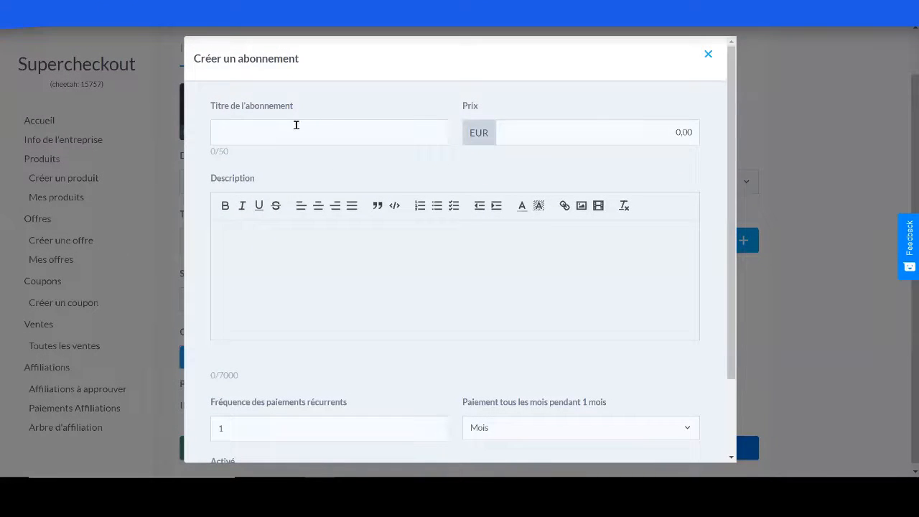
# Step: Review the subscription plan's payment frequency, period and activation options, and close the form without creating a plan
pyautogui.scroll(-2, 734, 241)
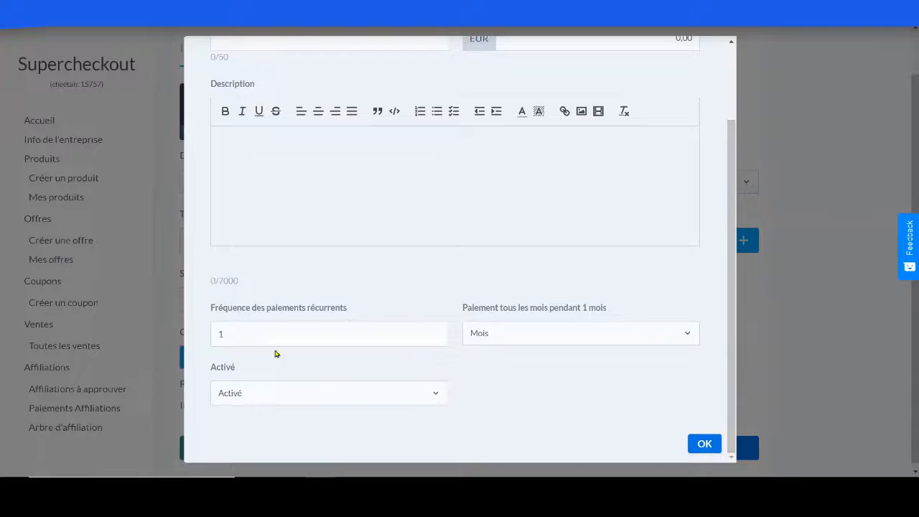
pyautogui.click(690, 335)
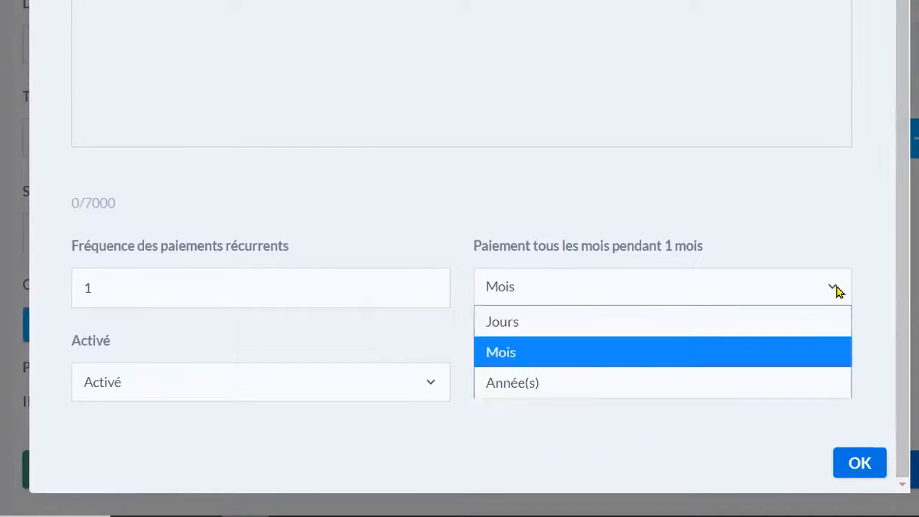
pyautogui.click(724, 369)
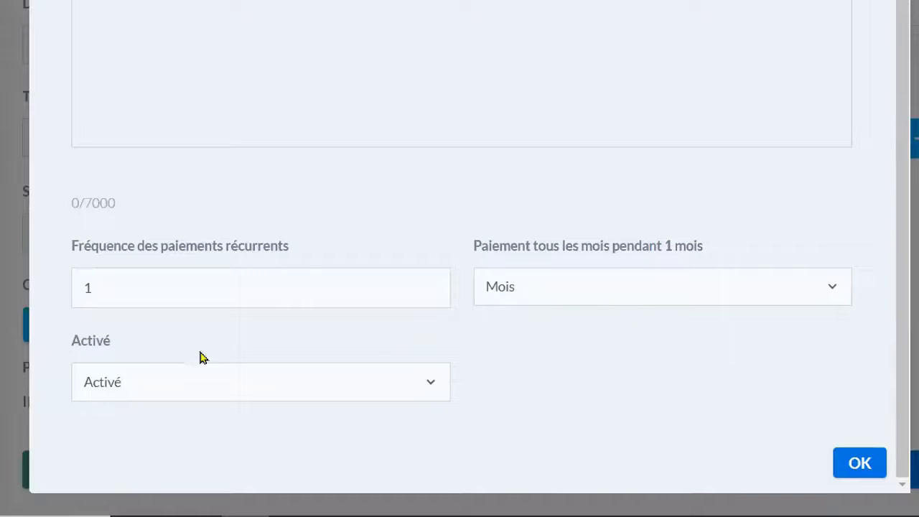
pyautogui.click(438, 390)
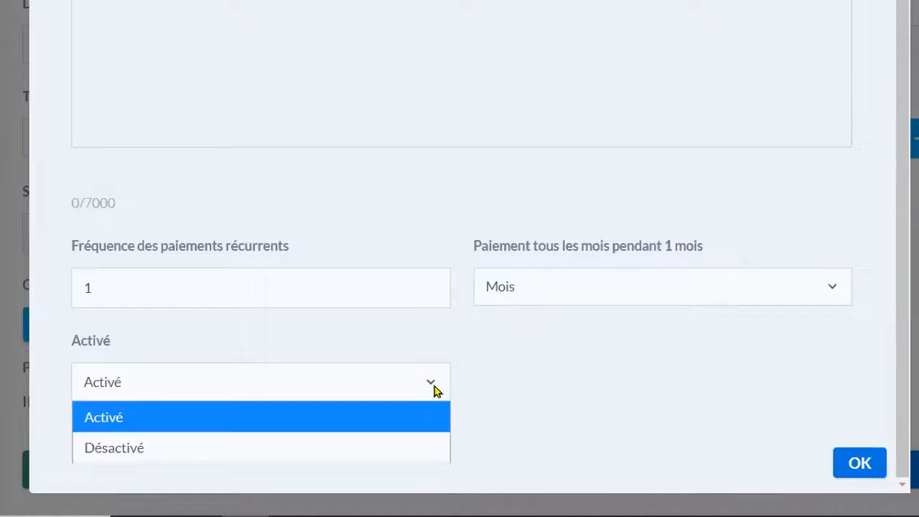
pyautogui.click(493, 381)
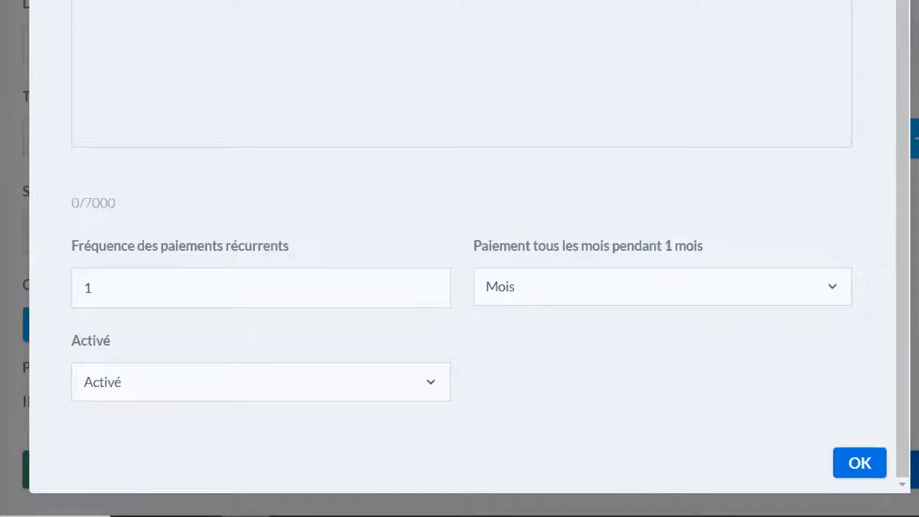
pyautogui.moveTo(898, 318); pyautogui.dragTo(909, 180)
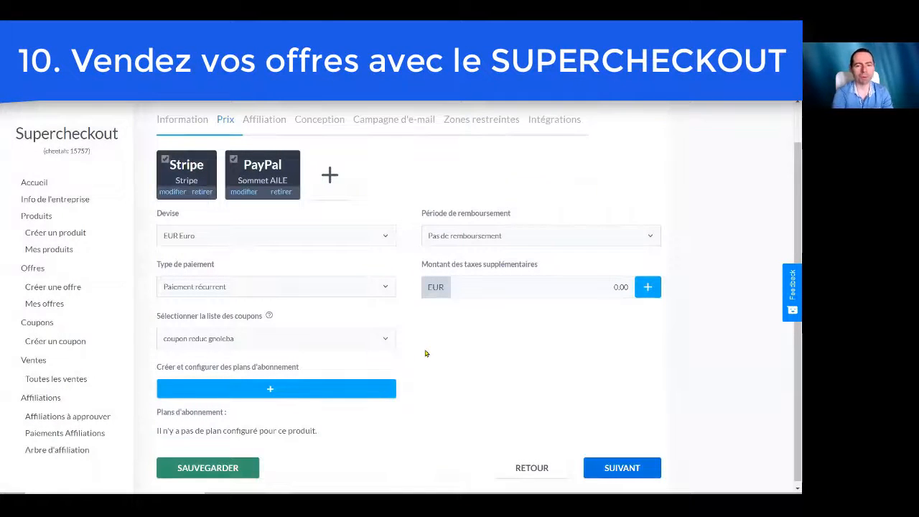
# Step: Check the coupon lists available for the product, and start a new coupon list named test
pyautogui.click(385, 346)
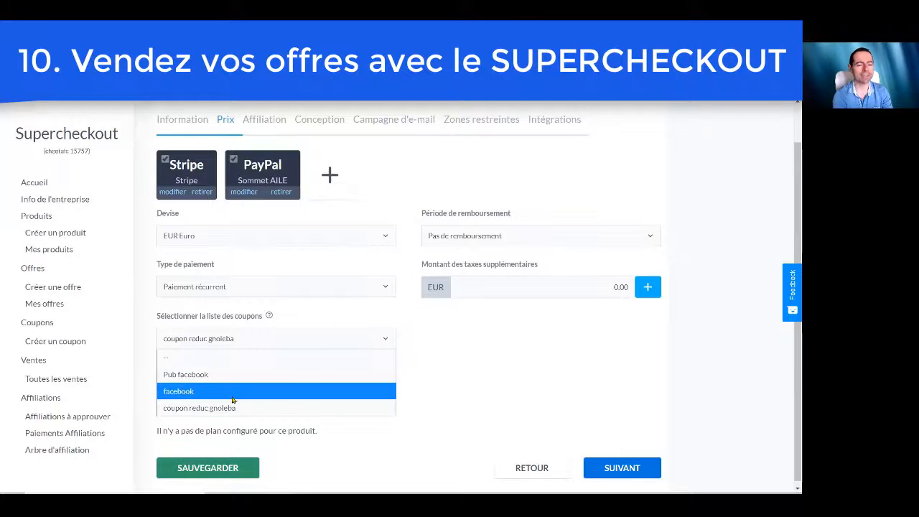
pyautogui.click(41, 342)
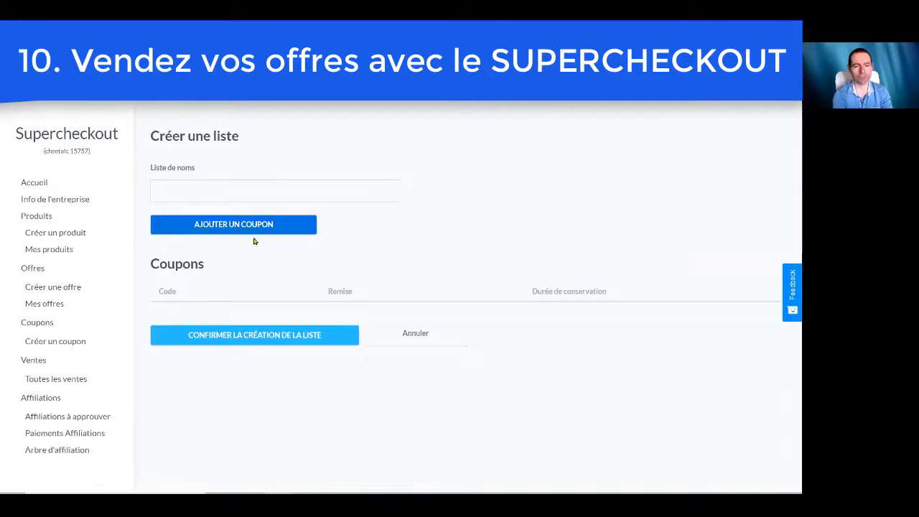
pyautogui.click(233, 187)
pyautogui.write('test')
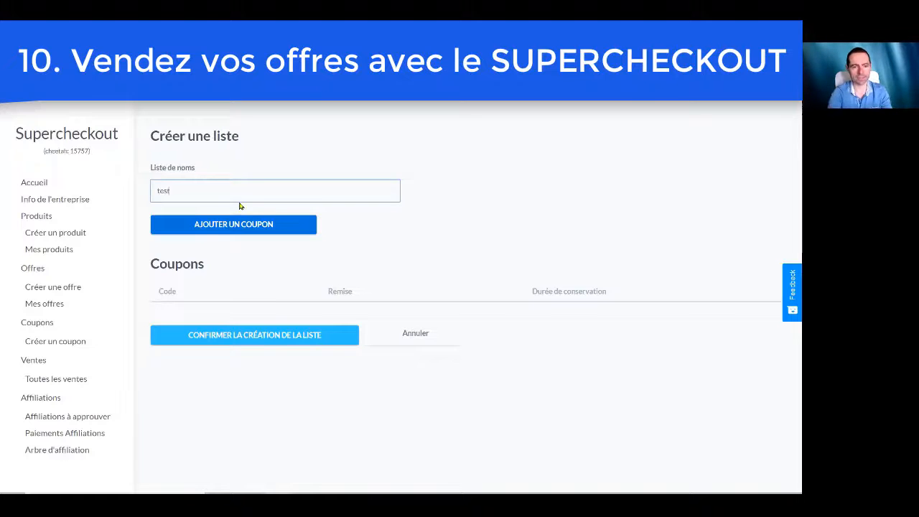
# Step: Add a percentage coupon named CODEREDUCTIONVIP with a 50% discount to the test list
pyautogui.click(244, 233)
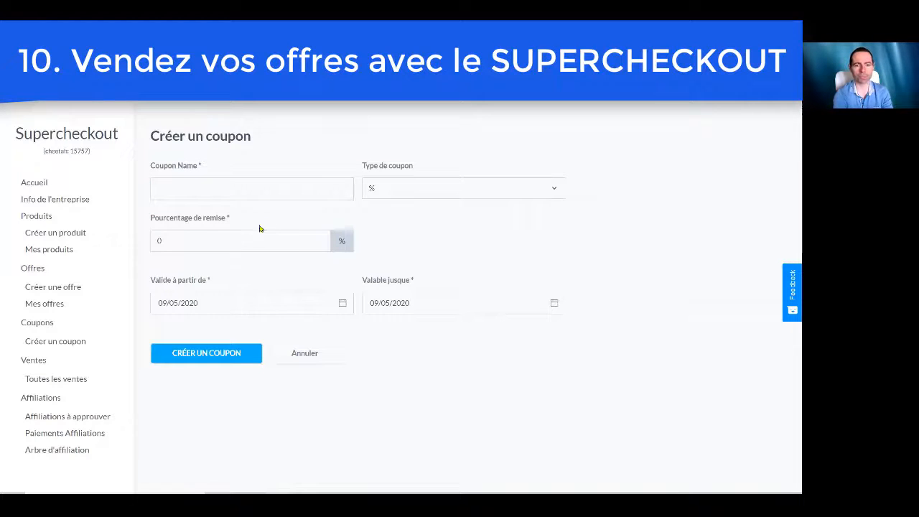
pyautogui.click(249, 193)
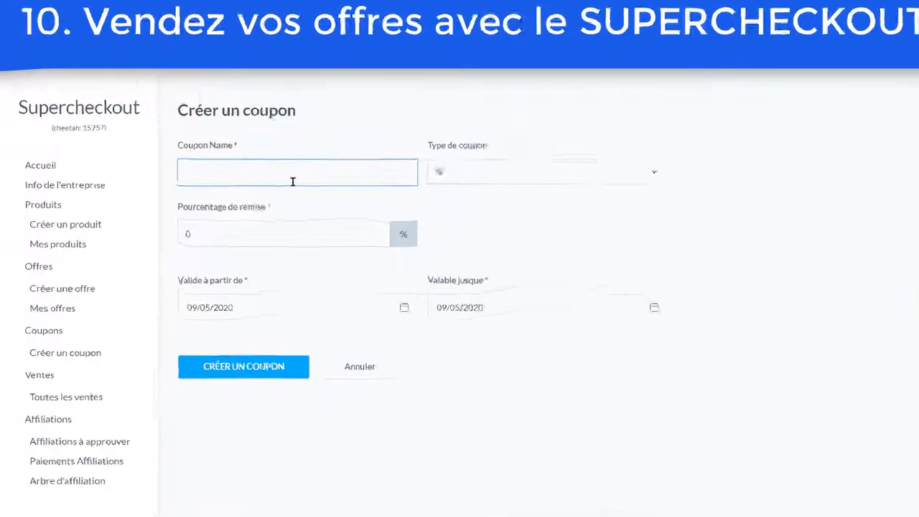
pyautogui.write('CODEREDUCTIONVIP')
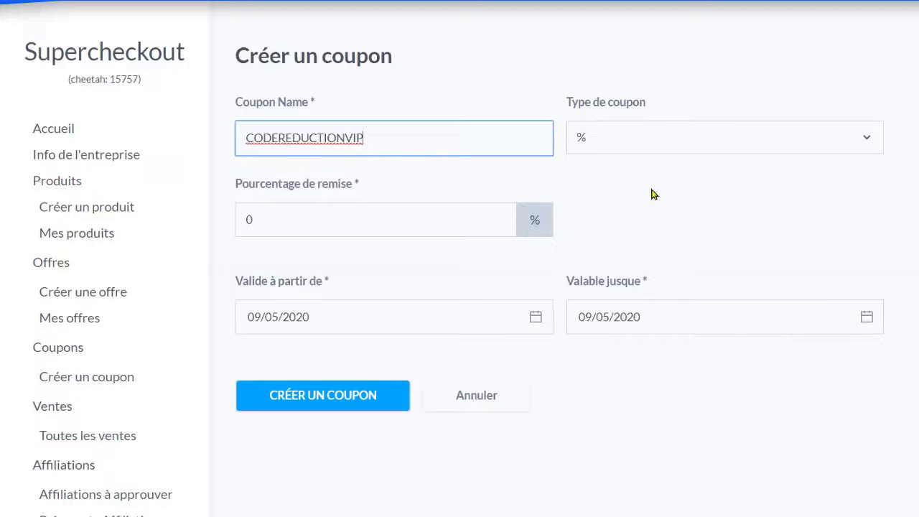
pyautogui.click(667, 132)
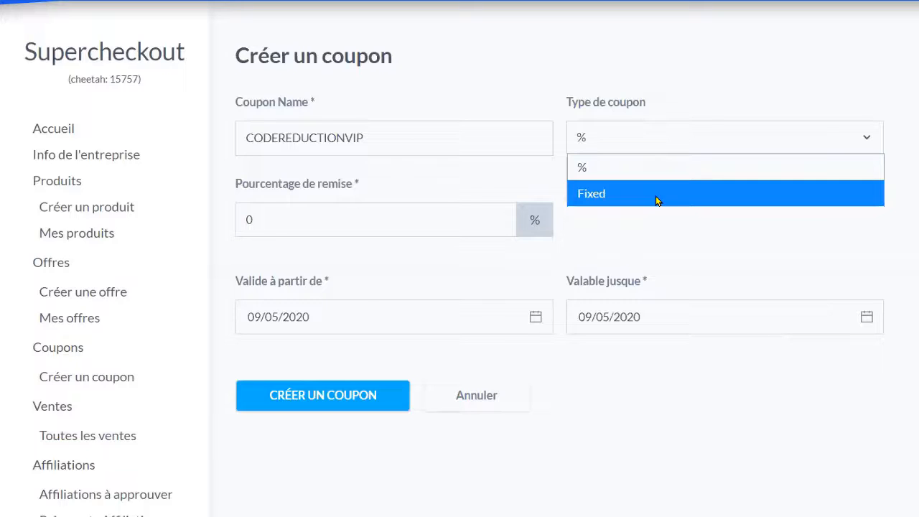
pyautogui.click(602, 171)
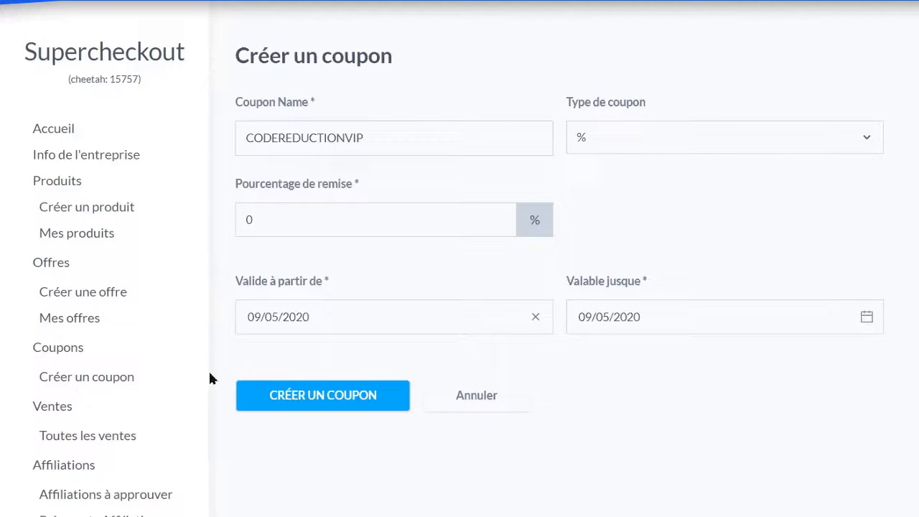
pyautogui.click(337, 219)
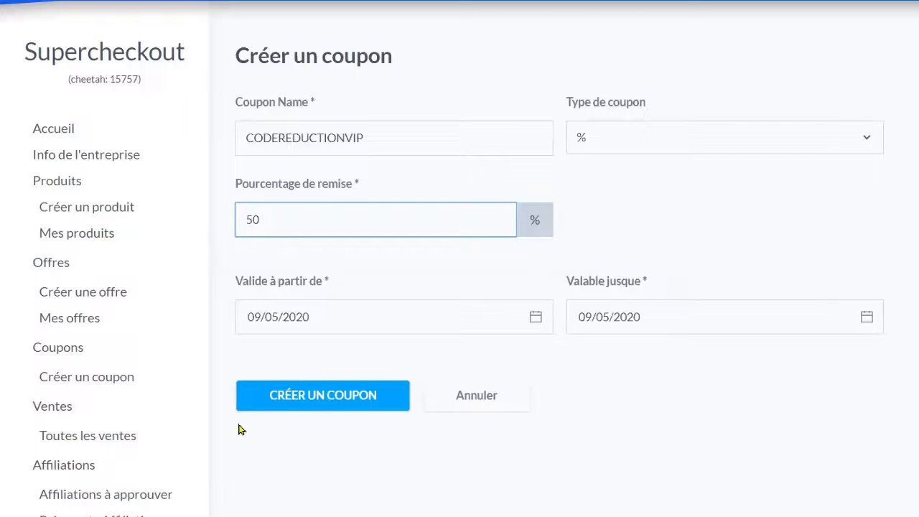
pyautogui.click(286, 399)
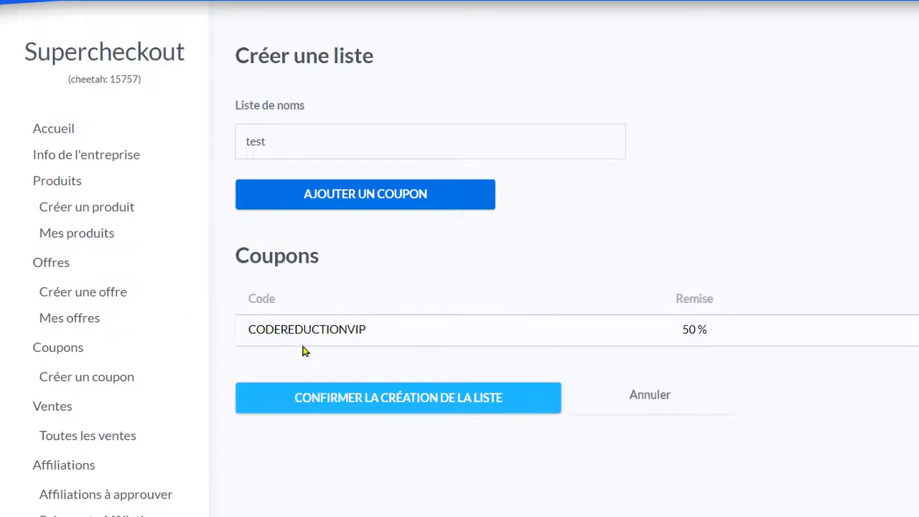
# Step: Open the PASS PACK VIP SOMMET AILE product for editing and review its price settings and refund period options
pyautogui.click(50, 184)
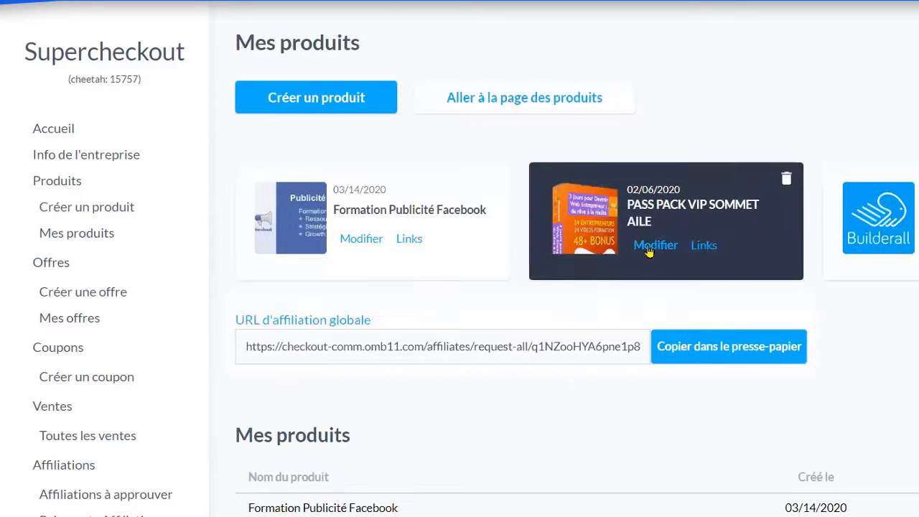
pyautogui.click(647, 248)
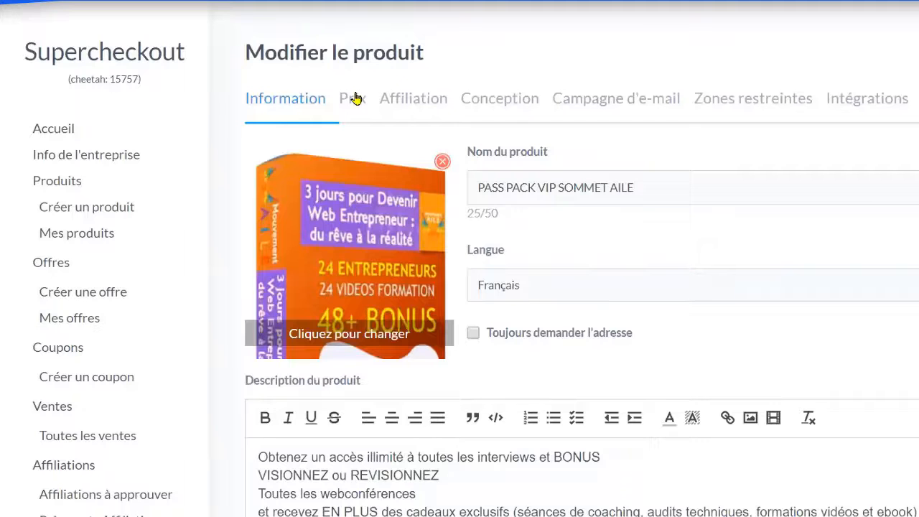
pyautogui.click(355, 98)
pyautogui.scroll(-1, 593, 418)
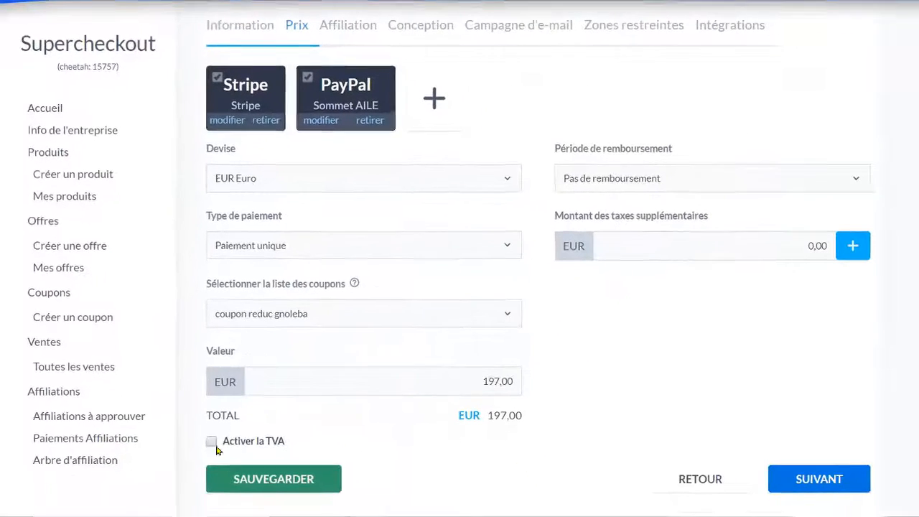
pyautogui.click(771, 183)
pyautogui.click(755, 189)
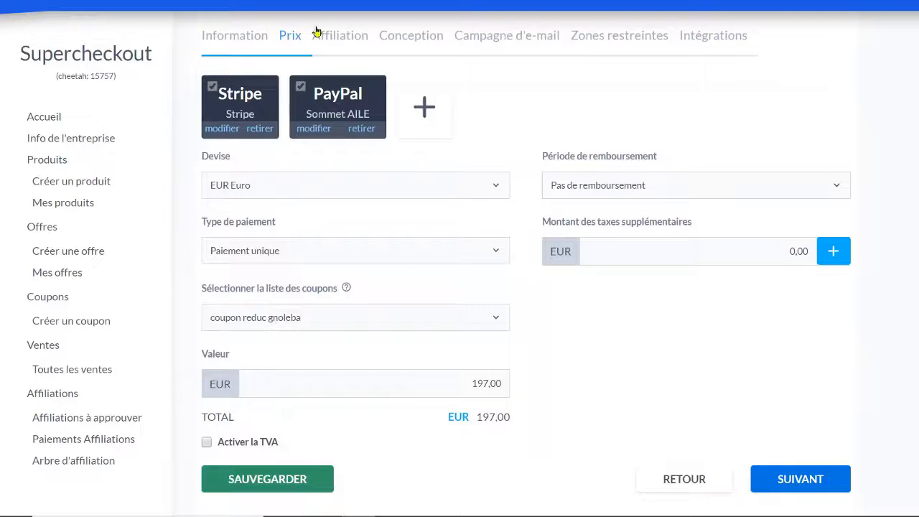
# Step: Set the product's level 1 affiliate commission to 20% in its affiliation programme
pyautogui.click(339, 36)
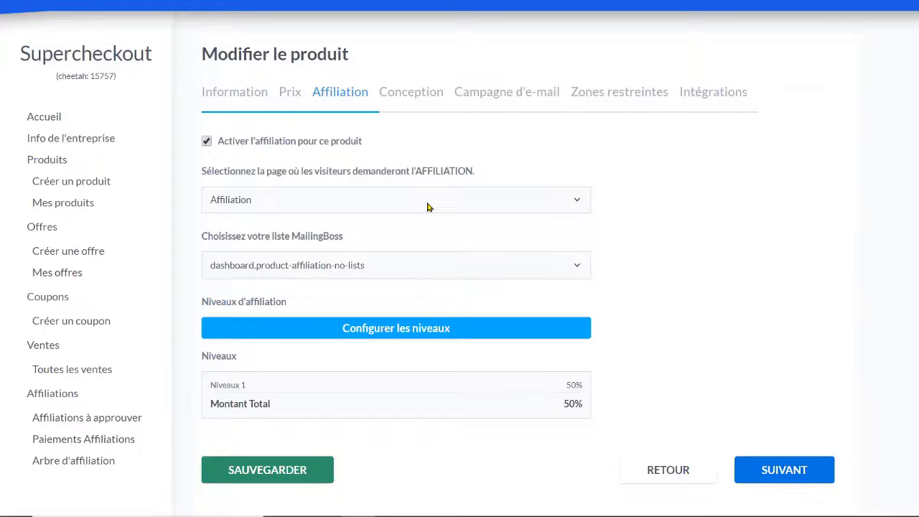
pyautogui.click(467, 328)
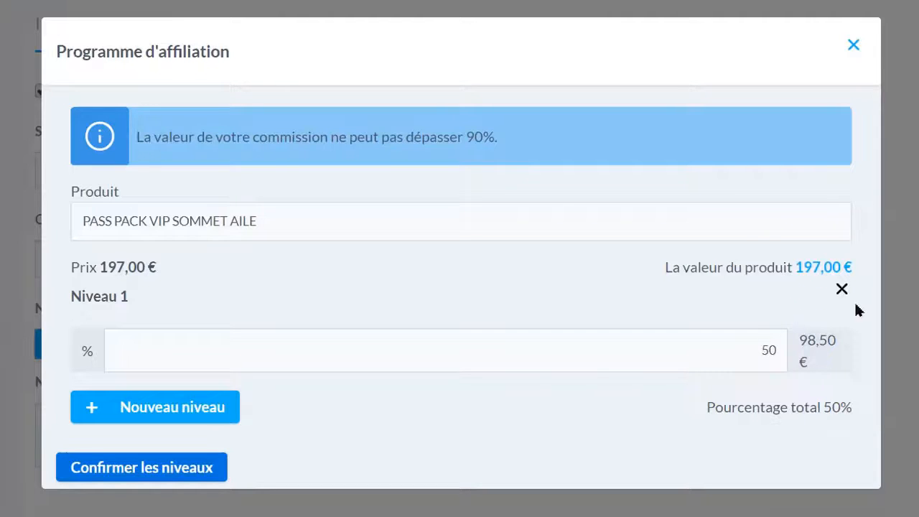
pyautogui.click(770, 349)
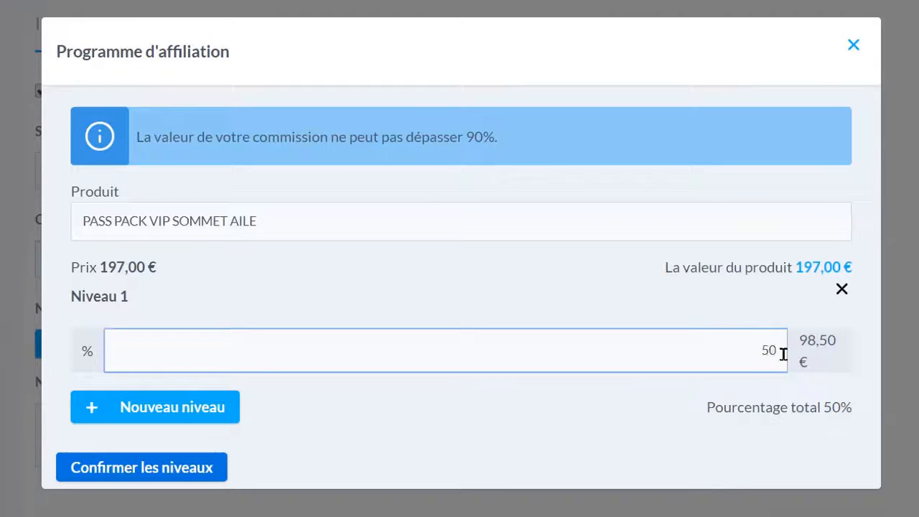
pyautogui.press('BackSpace')
pyautogui.write('2')
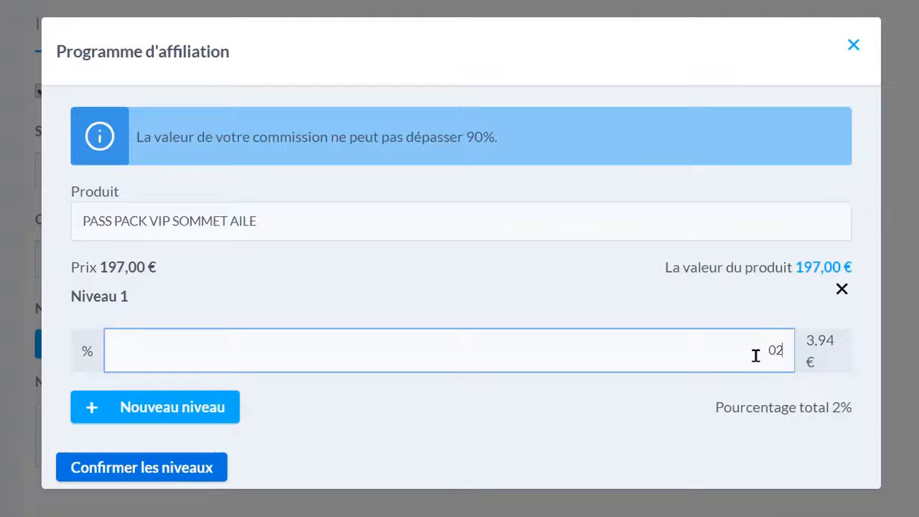
pyautogui.press('BackSpace')
pyautogui.write('20')
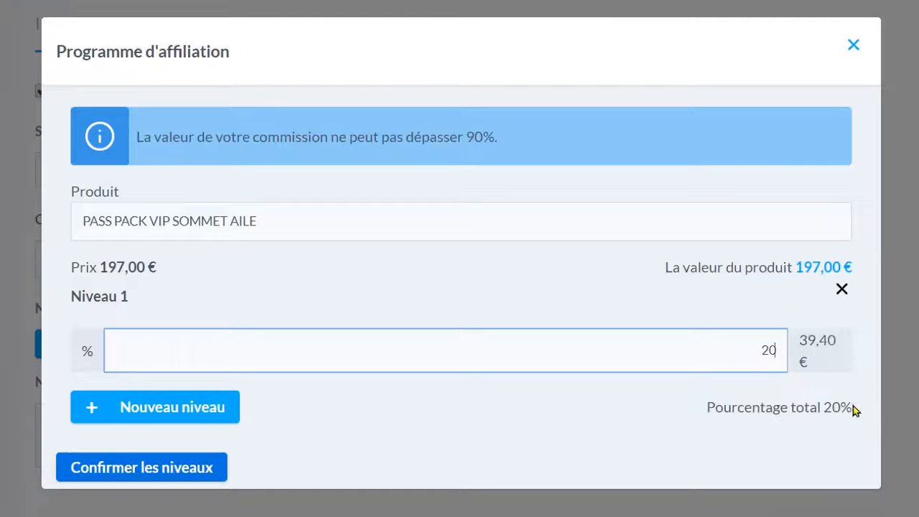
# Step: Add affiliation level 2 at 10% plus blank levels 3 and 4, and return to the product's affiliation settings
pyautogui.click(122, 408)
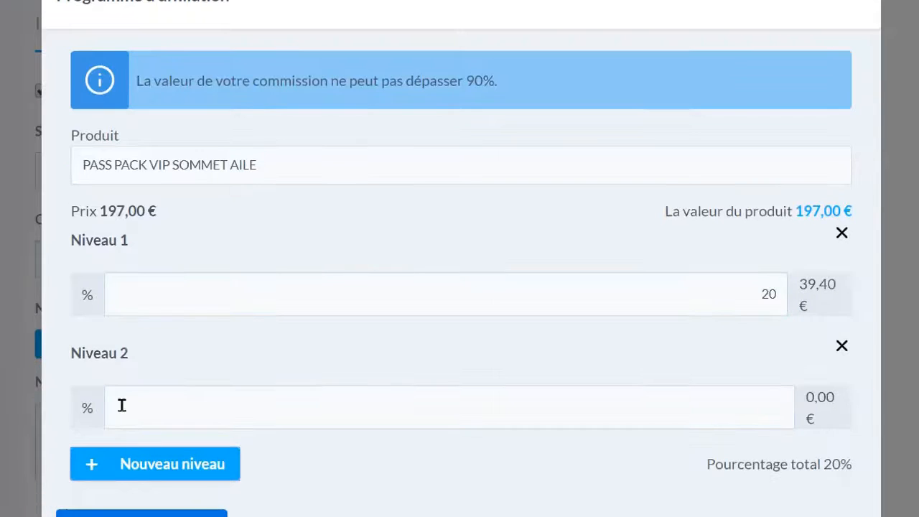
pyautogui.click(419, 413)
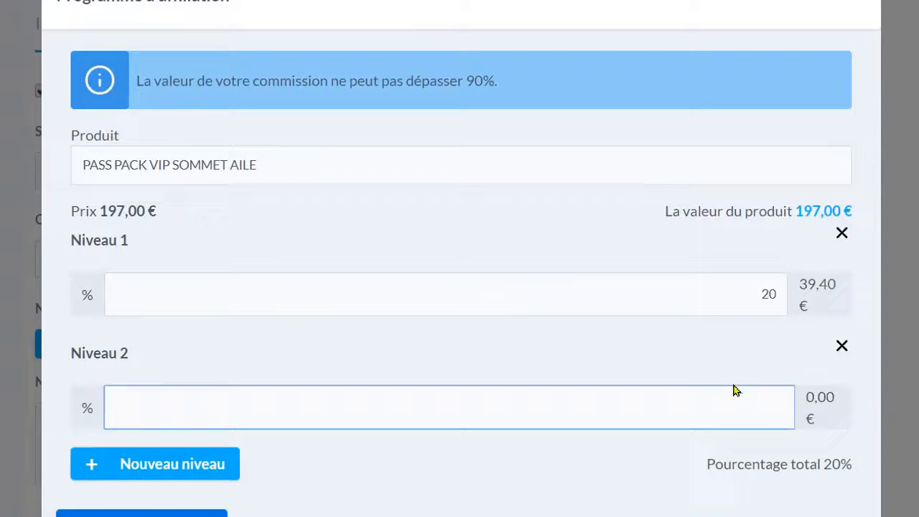
pyautogui.write('10')
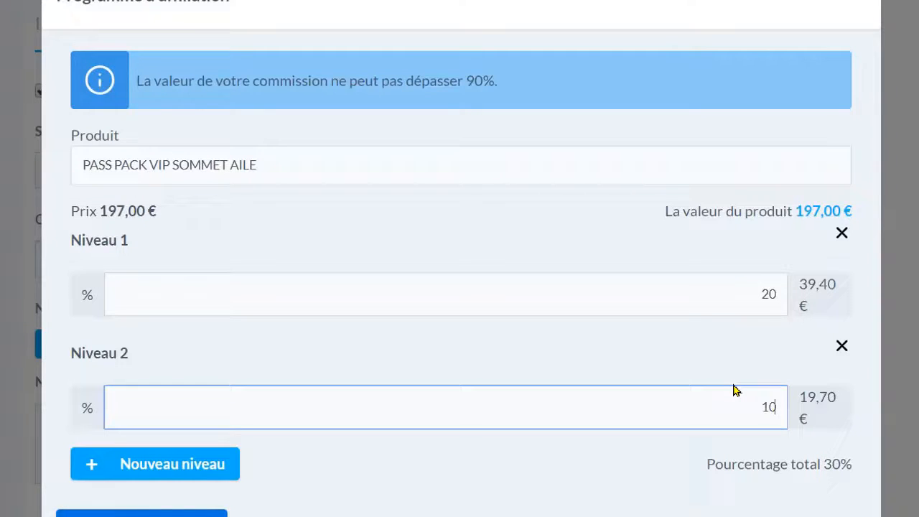
pyautogui.click(208, 464)
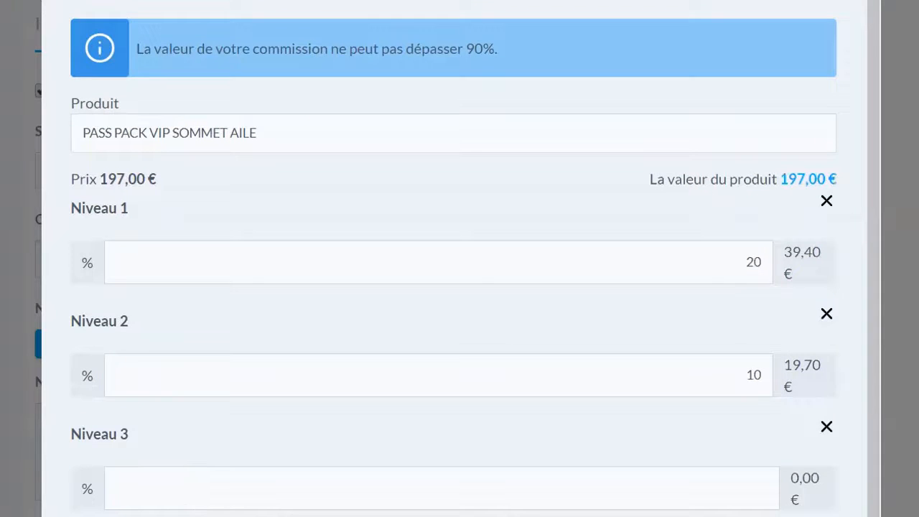
pyautogui.moveTo(898, 90); pyautogui.dragTo(898, 503)
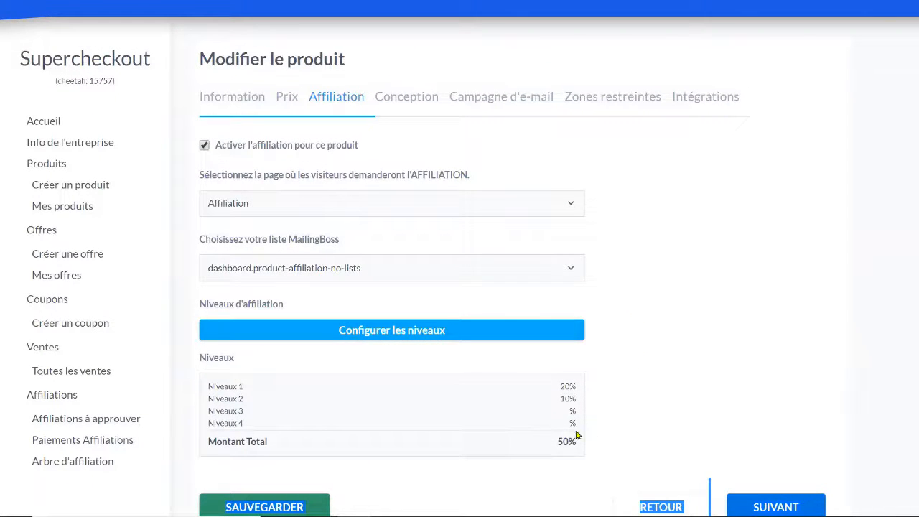
pyautogui.click(394, 464)
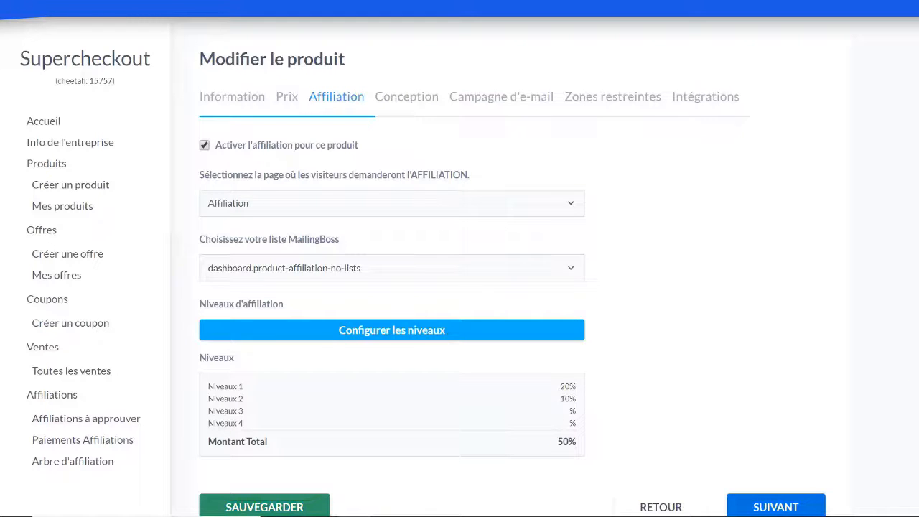
# Step: Preview the 3 Steps Checkout sales page design from the product's Conception settings
pyautogui.scroll(-1, 514, 270)
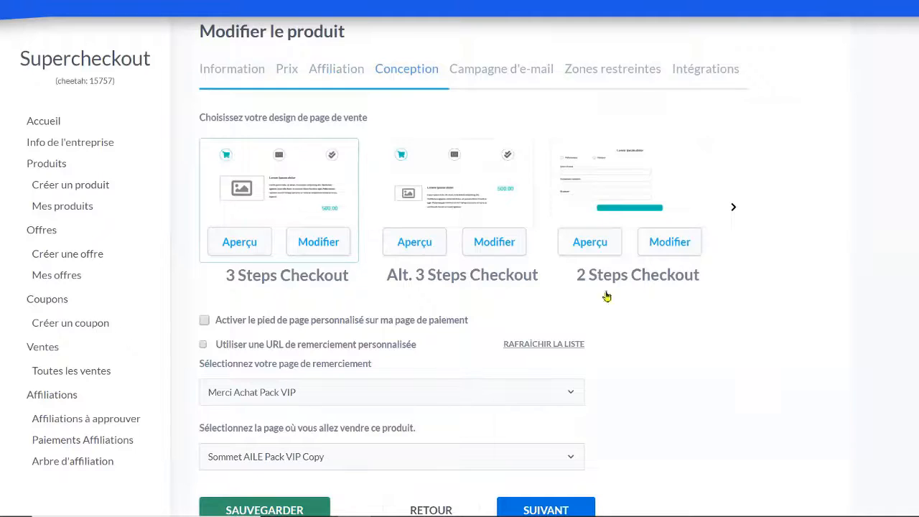
pyautogui.click(235, 244)
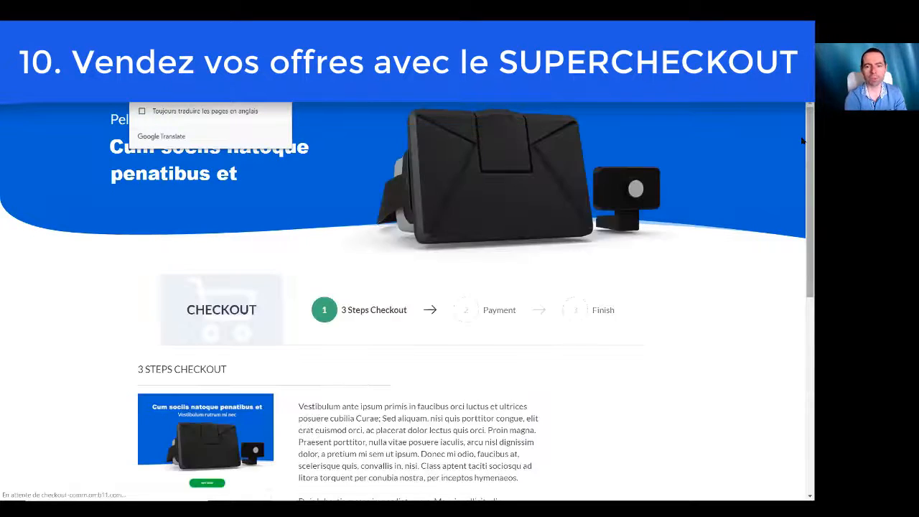
pyautogui.scroll(-2, 802, 175)
pyautogui.scroll(-5, 803, 187)
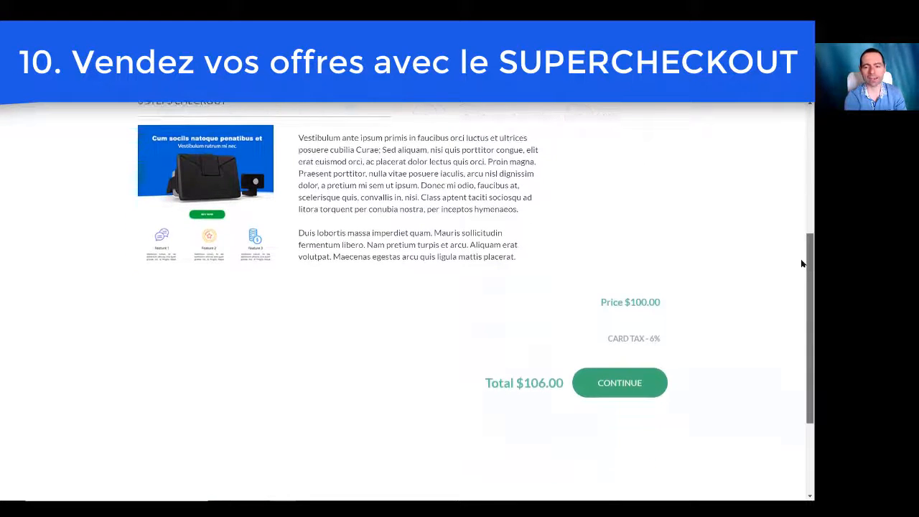
pyautogui.scroll(6, 803, 215)
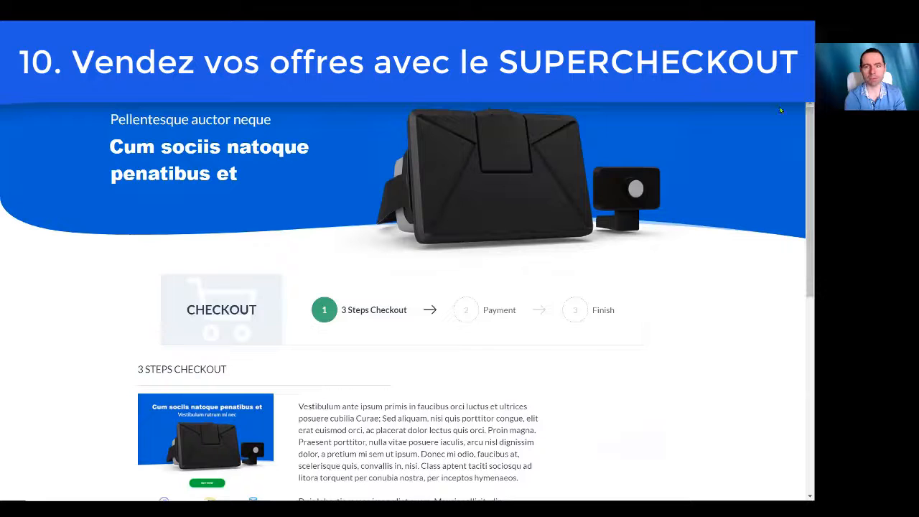
# Step: Preview the 2 Steps Checkout design, continuing from the customer form to the order overview and payment page
pyautogui.click(503, 28)
pyautogui.click(465, 289)
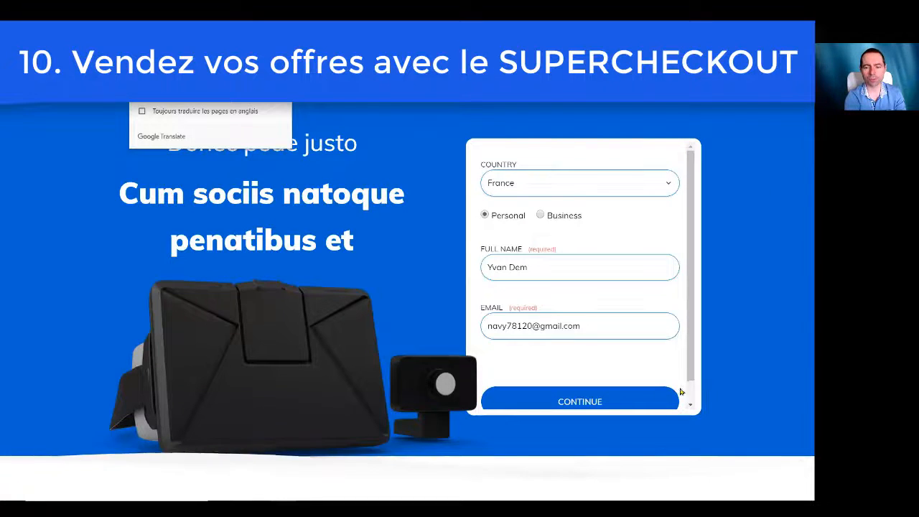
pyautogui.scroll(-1, 681, 391)
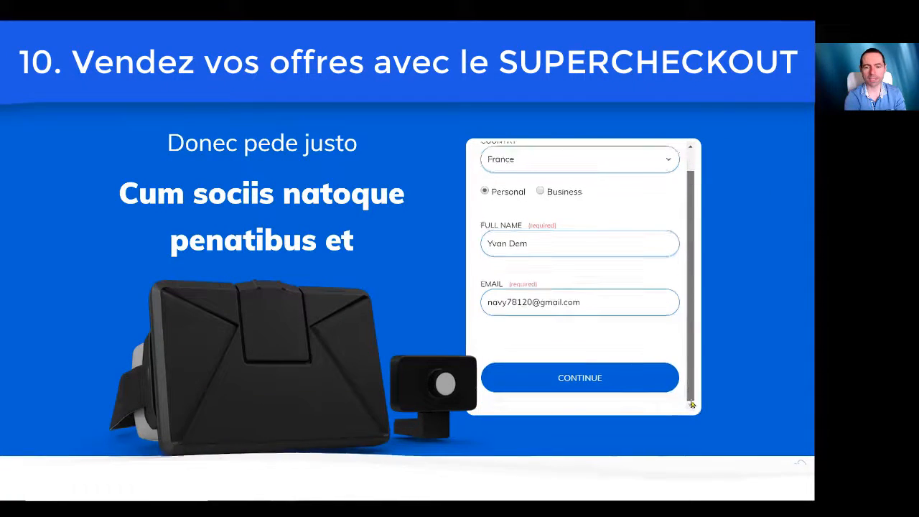
pyautogui.click(614, 391)
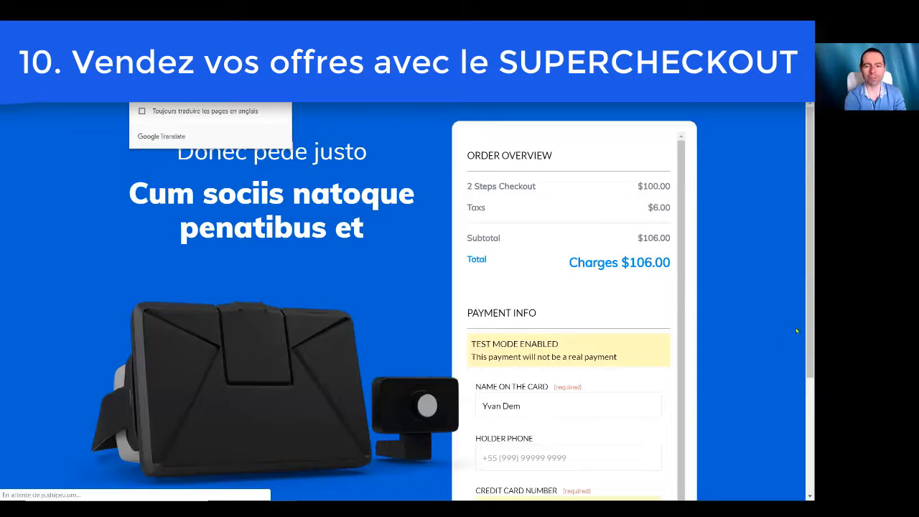
pyautogui.scroll(-2, 801, 345)
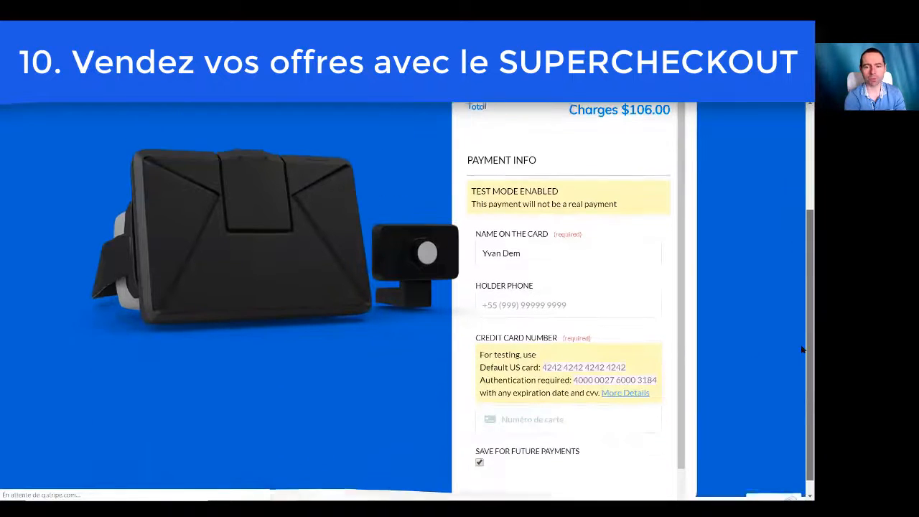
pyautogui.scroll(2, 785, 120)
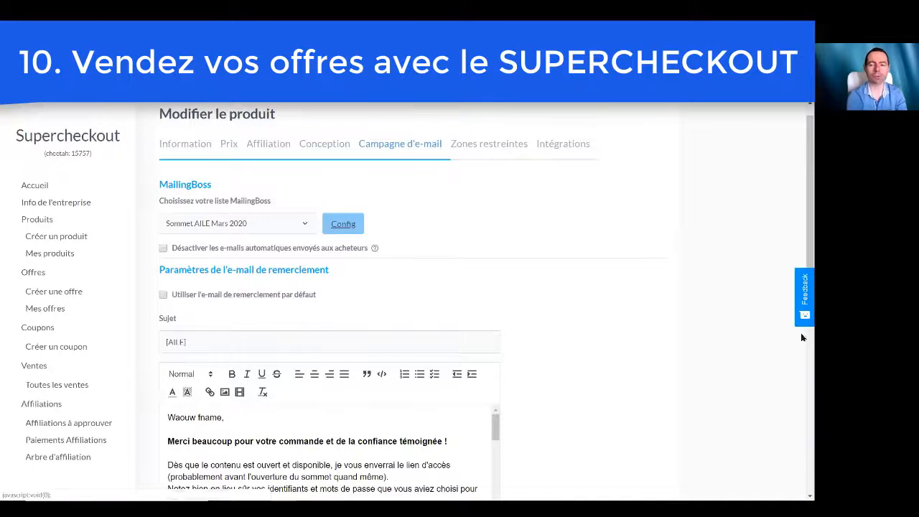
# Step: Review the product's email campaign with its thank-you message, and check the restricted areas offered after payment
pyautogui.moveTo(801, 159)
pyautogui.mouseDown()
pyautogui.moveTo(803, 202)
pyautogui.moveTo(803, 165)
pyautogui.mouseUp()
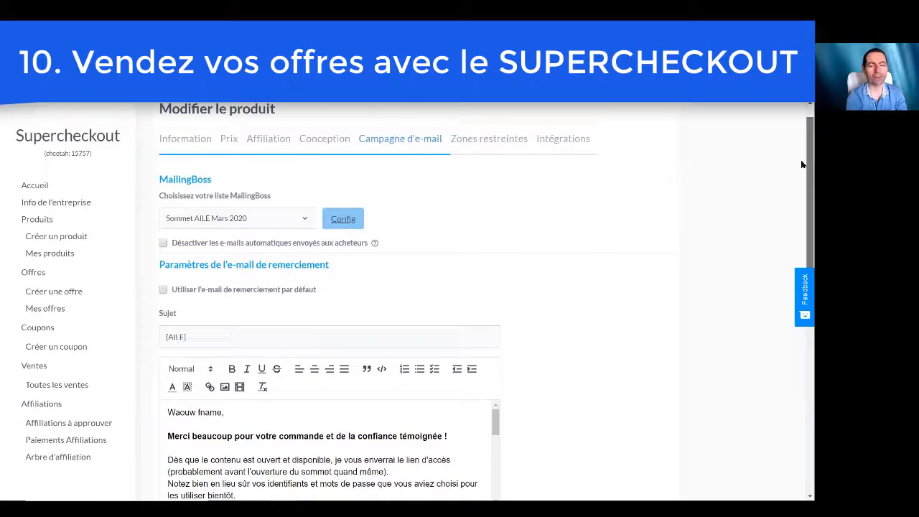
pyautogui.moveTo(802, 165); pyautogui.dragTo(802, 291)
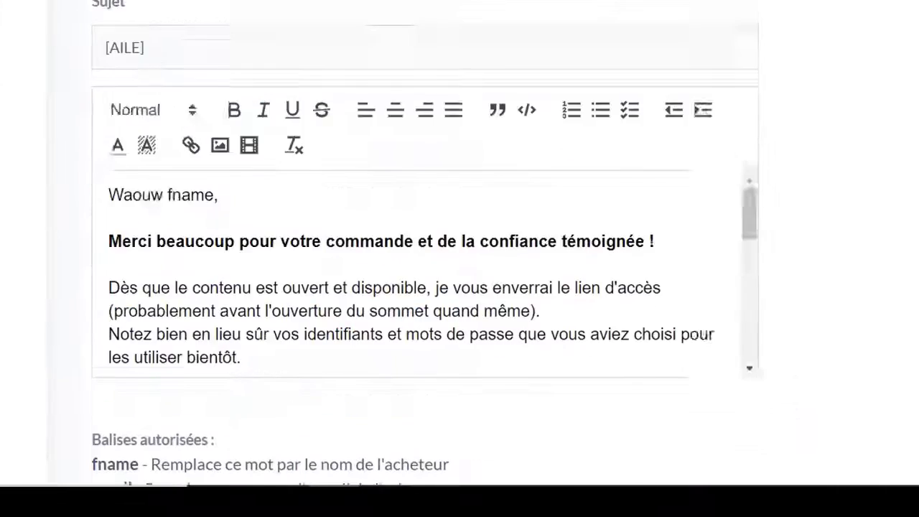
pyautogui.scroll(2, 423, 251)
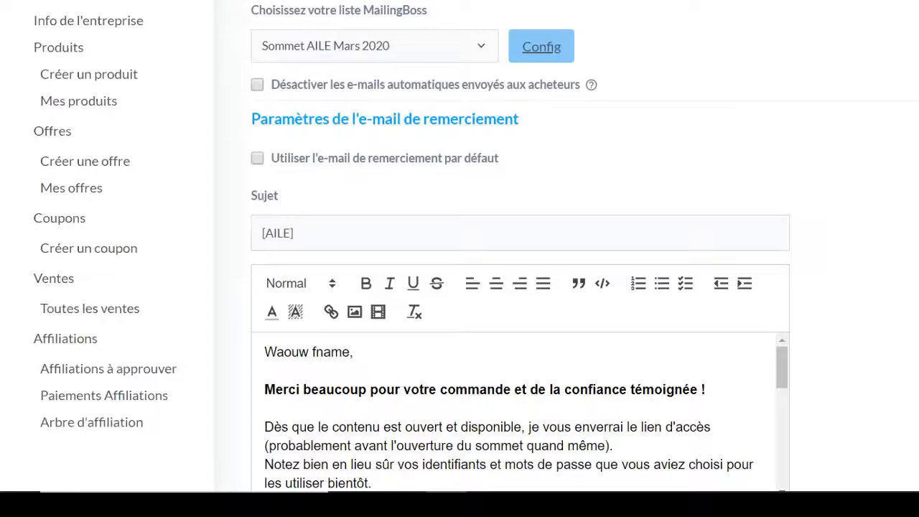
pyautogui.click(646, 56)
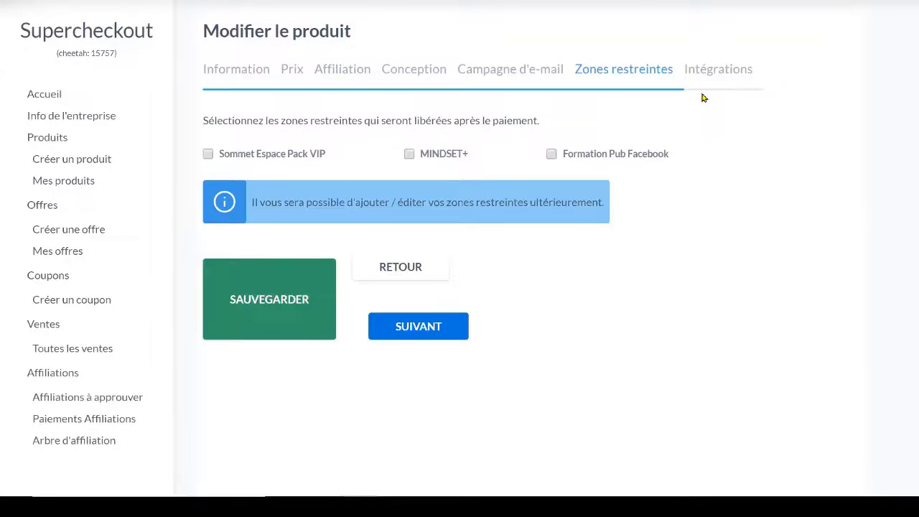
# Step: Enable the E-Learning and Nouveau e-learning enrolment integrations in turn to check the course choices, and disable both again
pyautogui.click(683, 71)
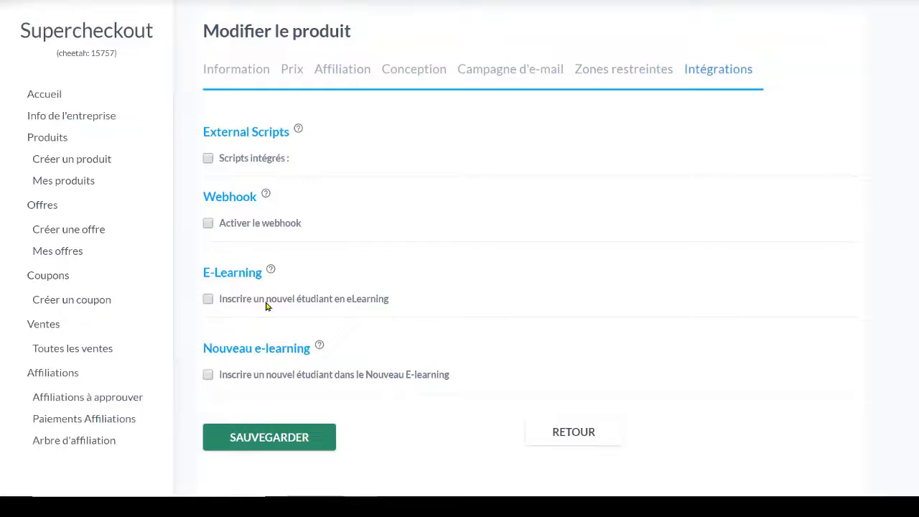
pyautogui.click(207, 299)
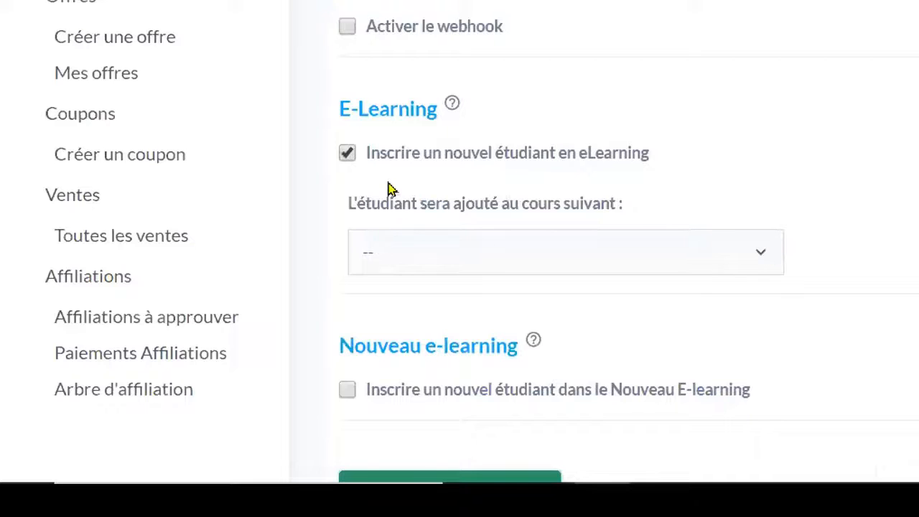
pyautogui.click(347, 152)
pyautogui.click(347, 279)
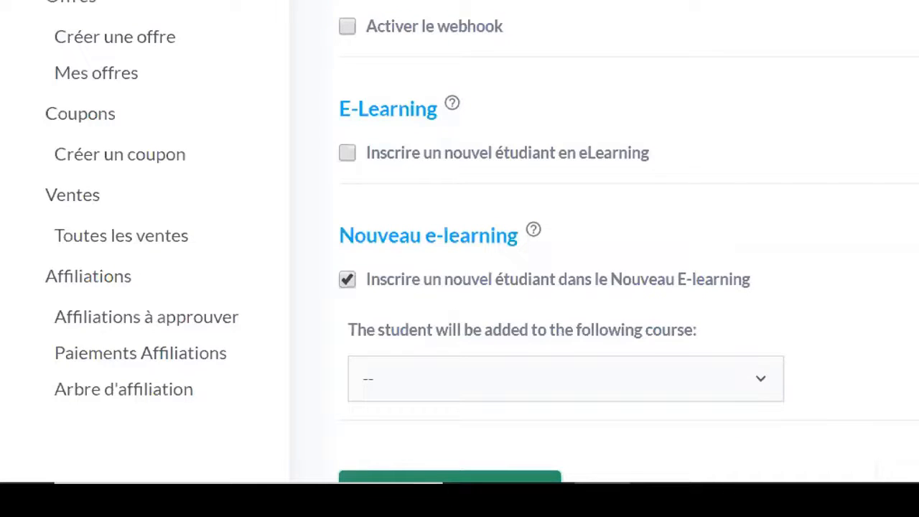
pyautogui.click(566, 378)
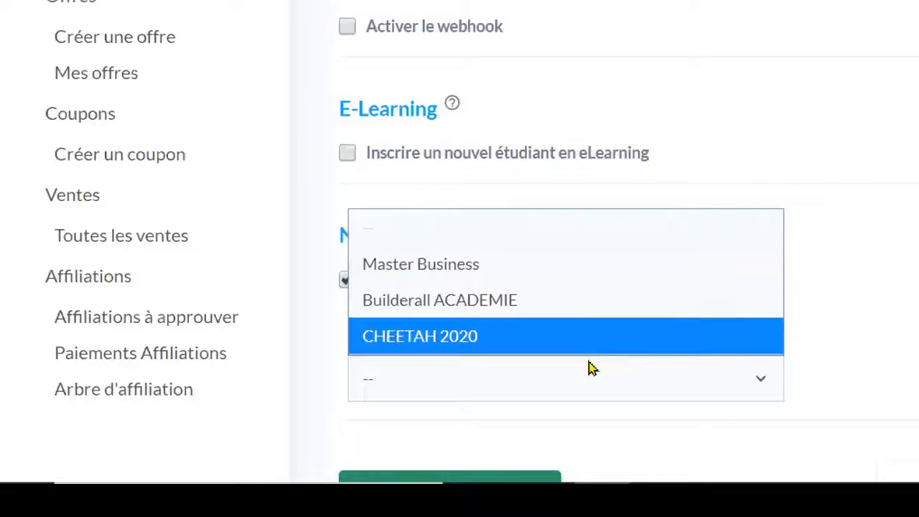
pyautogui.click(891, 256)
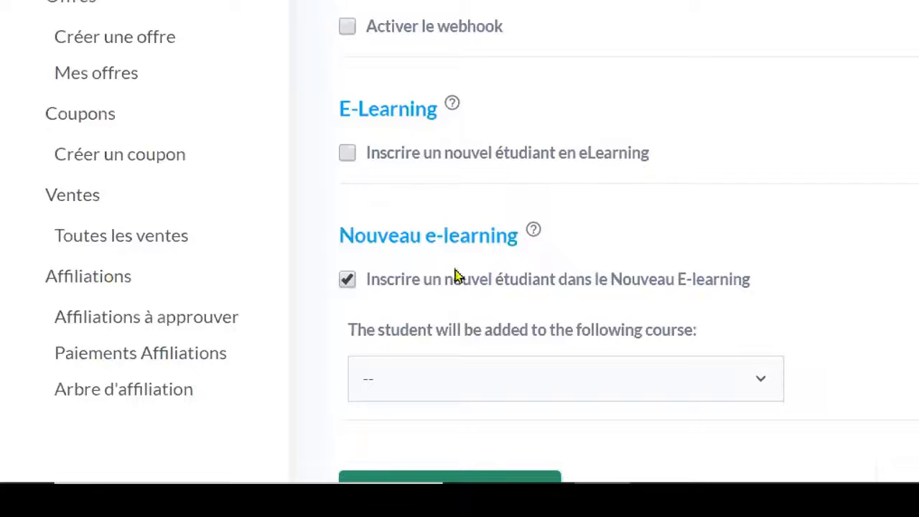
pyautogui.click(347, 280)
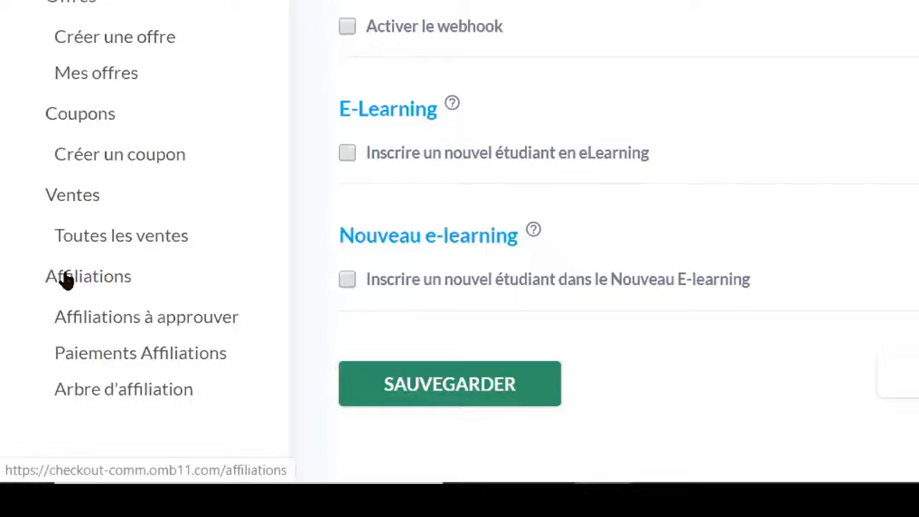
# Step: Open the Supercheckout list of all affiliates
pyautogui.click(65, 281)
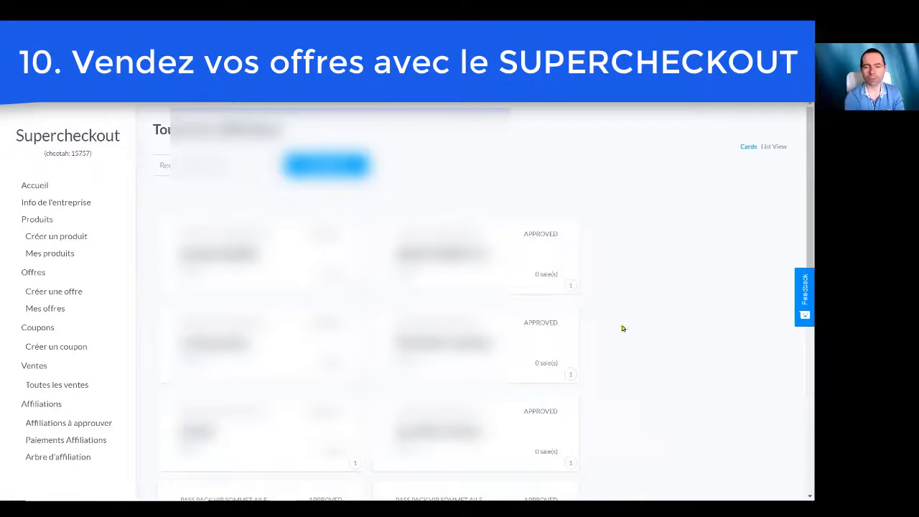
# Step: Browse the affiliates, check the affiliation payments, and expand the affiliation tree for PASS PACK VIP SOMMET AILE
pyautogui.scroll(-2, 622, 331)
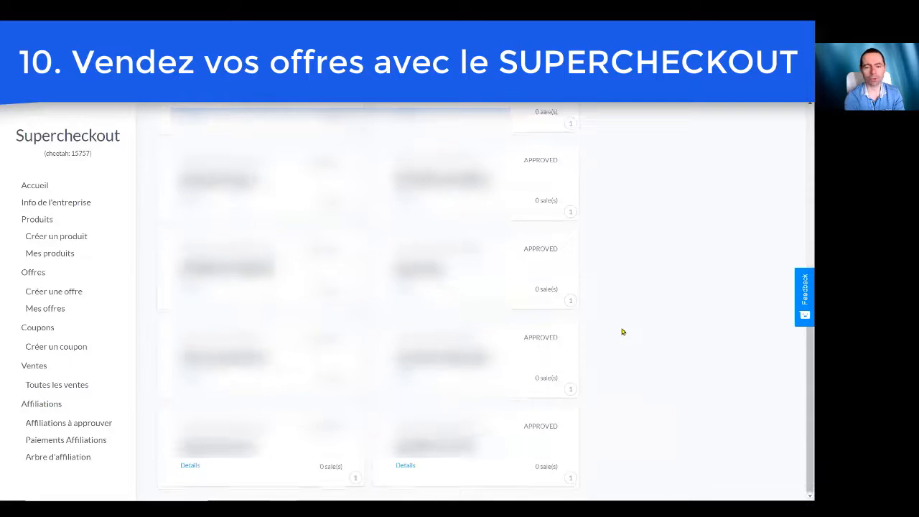
pyautogui.click(44, 443)
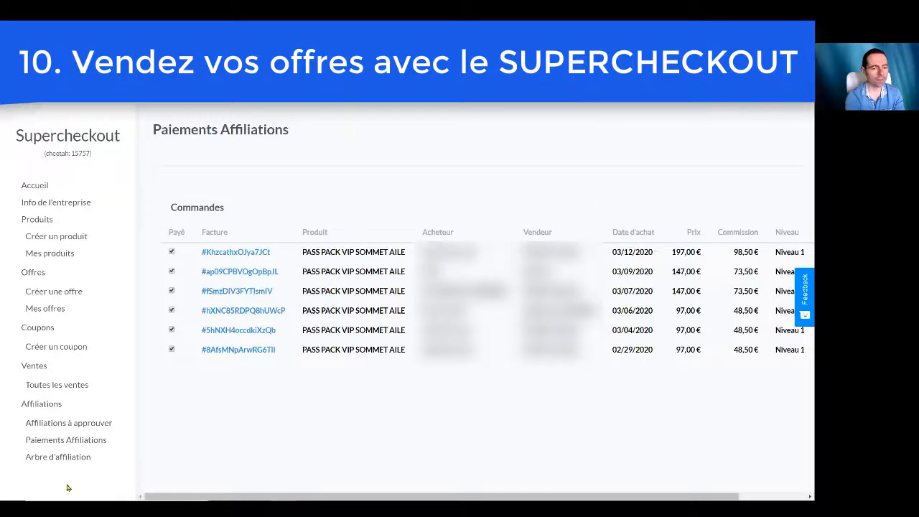
pyautogui.click(71, 458)
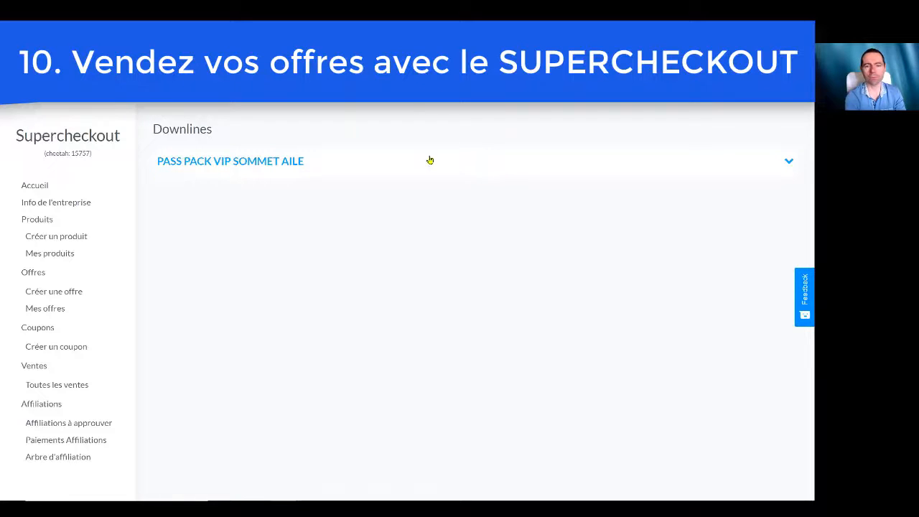
pyautogui.click(785, 164)
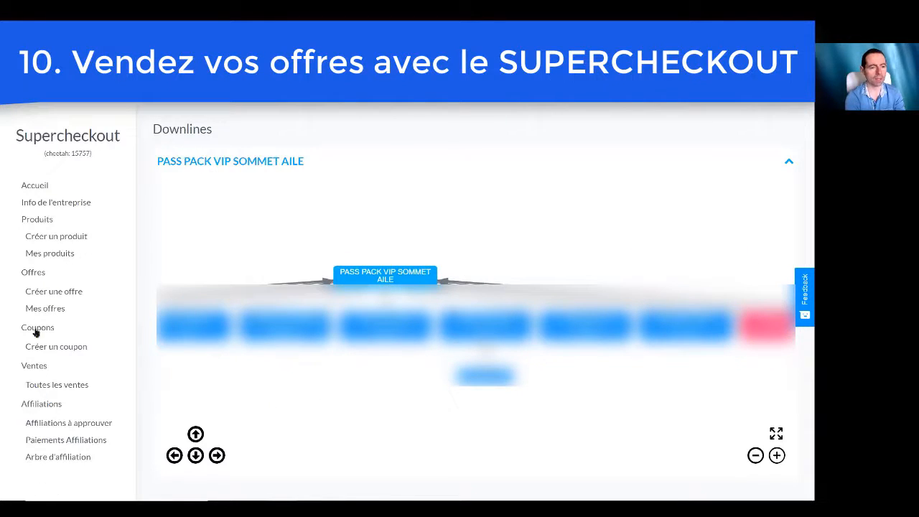
# Step: Browse all sales, open the full details of the newest Formation Builderall sale, and check its sale status choices
pyautogui.click(34, 368)
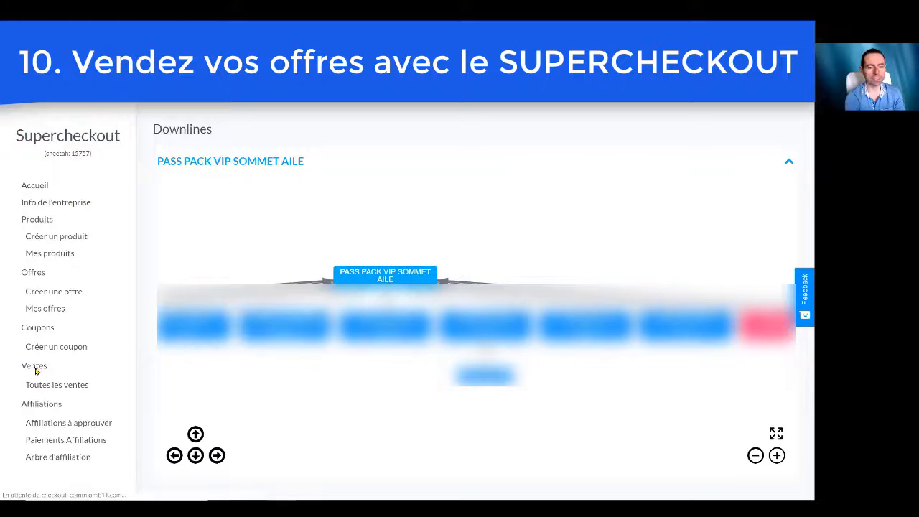
pyautogui.click(41, 386)
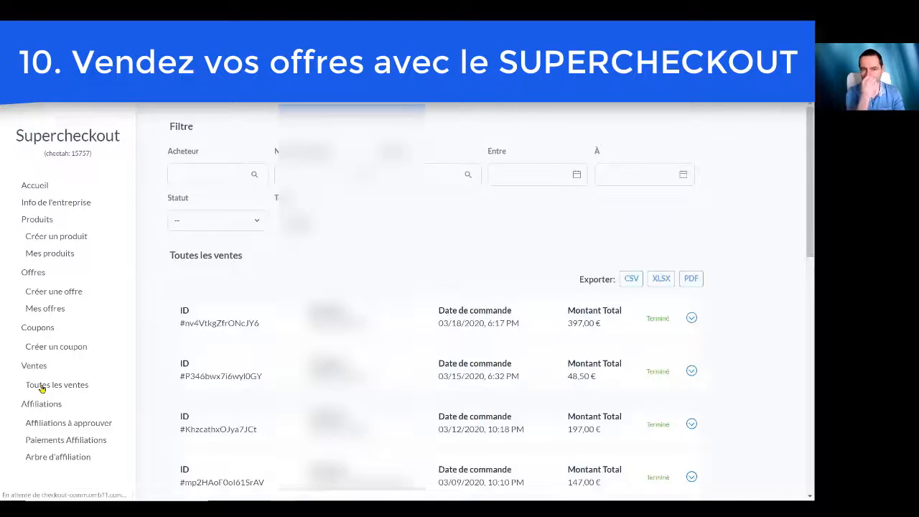
pyautogui.scroll(-10, 802, 170)
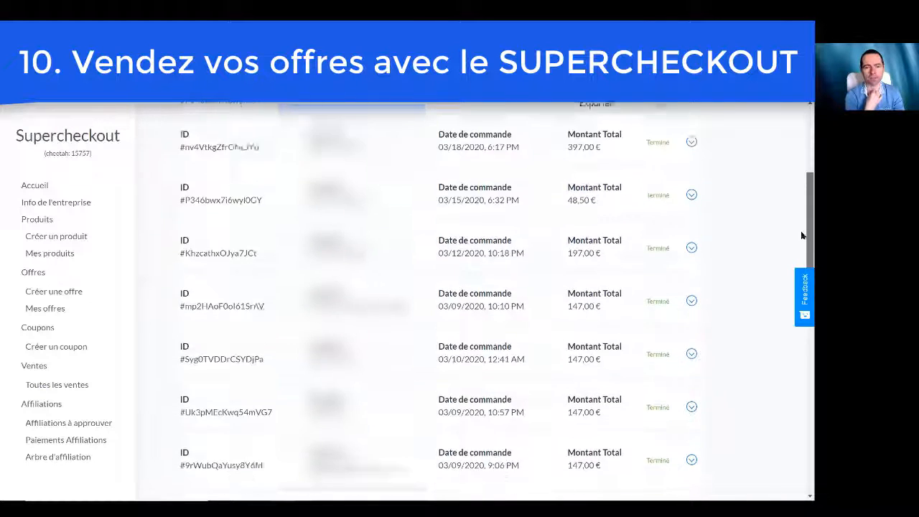
pyautogui.scroll(15, 802, 431)
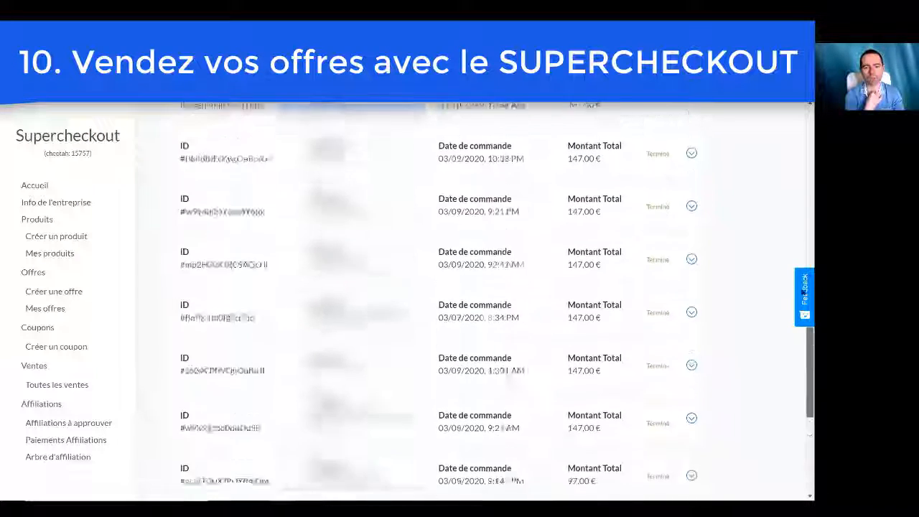
pyautogui.click(600, 316)
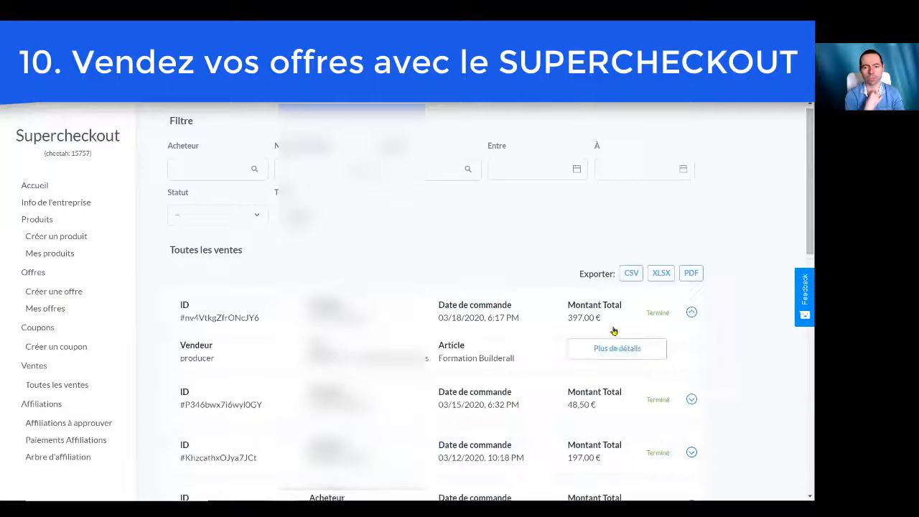
pyautogui.click(638, 355)
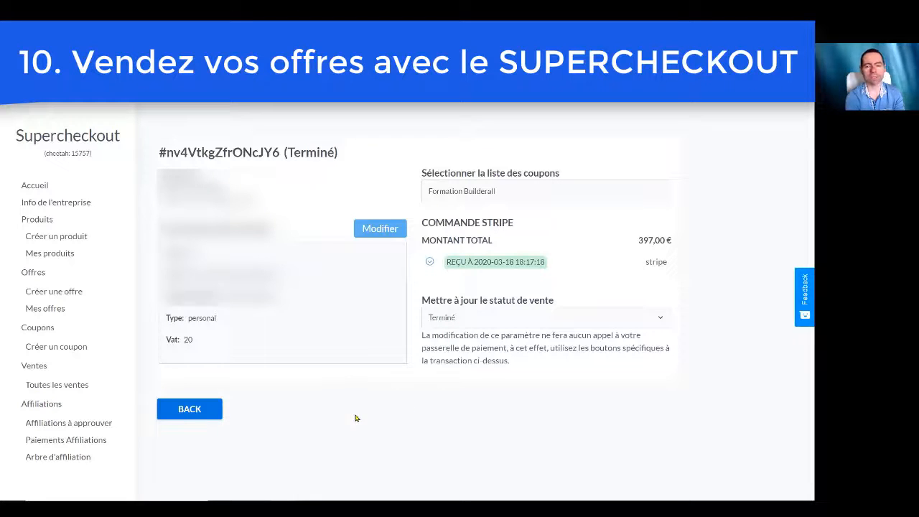
pyautogui.click(666, 325)
pyautogui.click(632, 426)
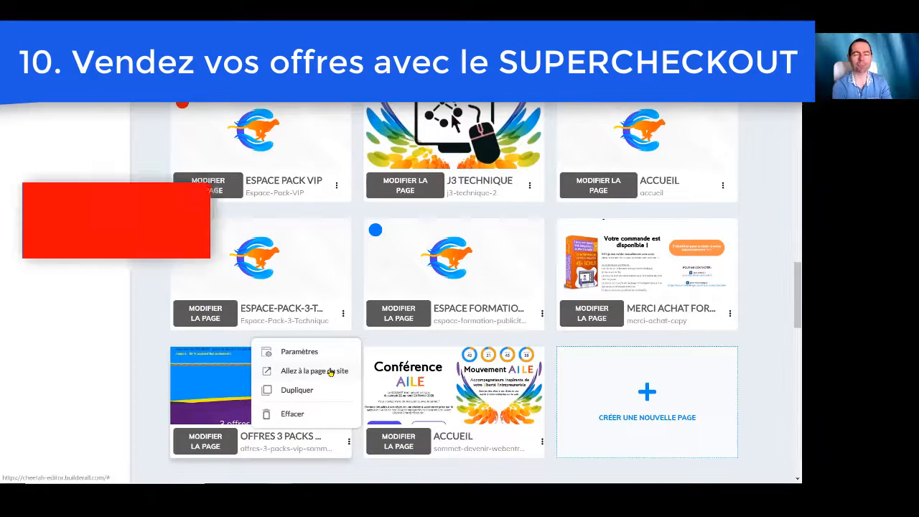
# Step: View the live page of the OFFRES 3 PACKS sales page and choose to buy the PACK VIP PREMIUM
pyautogui.click(314, 370)
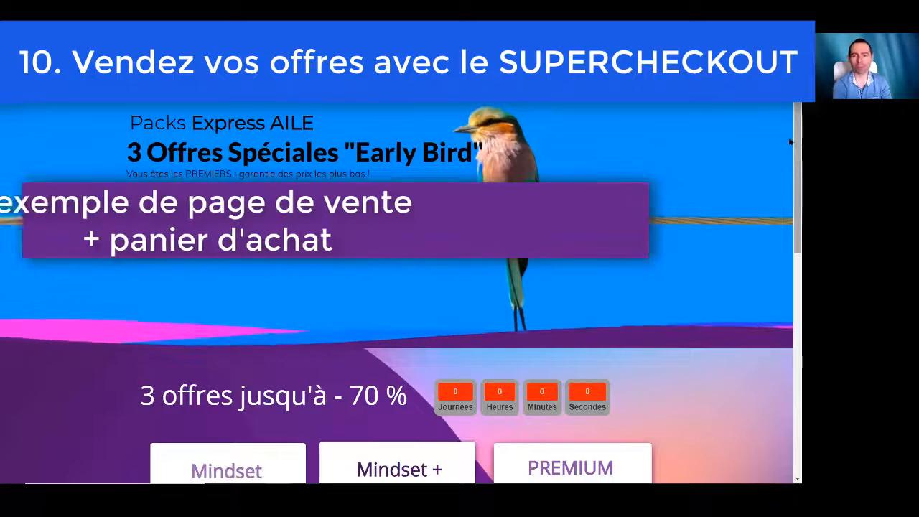
pyautogui.moveTo(790, 128); pyautogui.dragTo(791, 269)
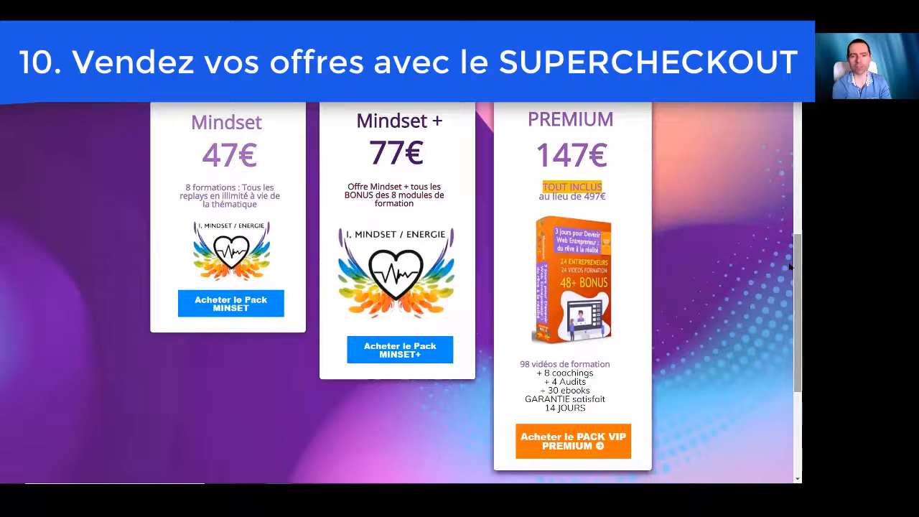
pyautogui.click(553, 447)
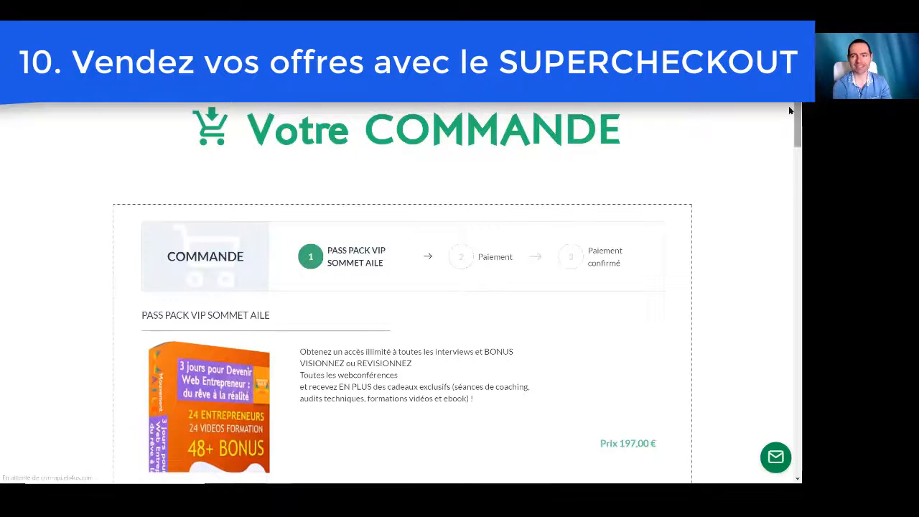
# Step: Continue the PASS PACK VIP SOMMET AILE order to payment and review its billing, coupon and secure payment sections
pyautogui.moveTo(788, 105); pyautogui.dragTo(791, 126)
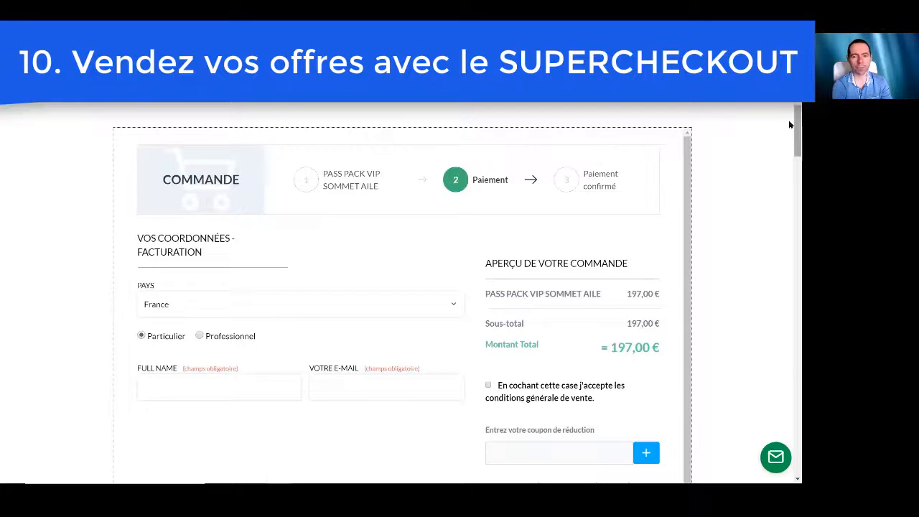
pyautogui.moveTo(789, 125); pyautogui.dragTo(789, 170)
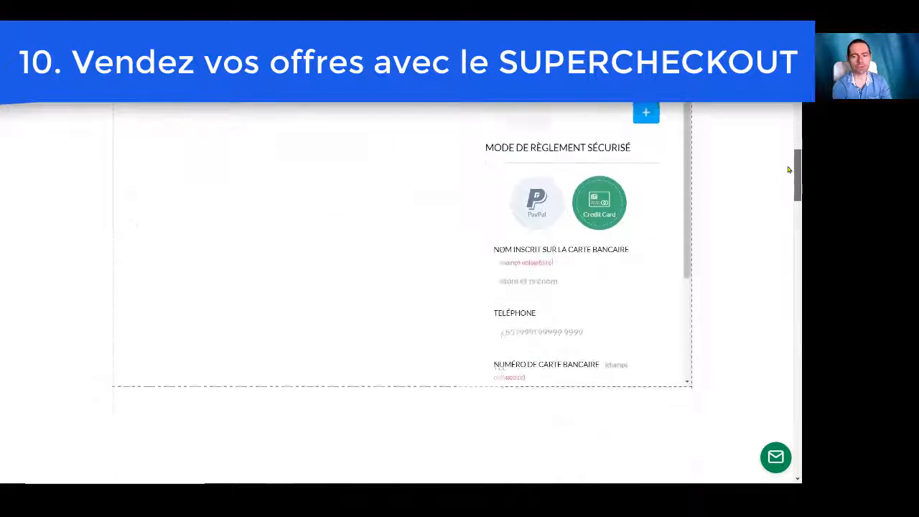
pyautogui.scroll(5, 789, 169)
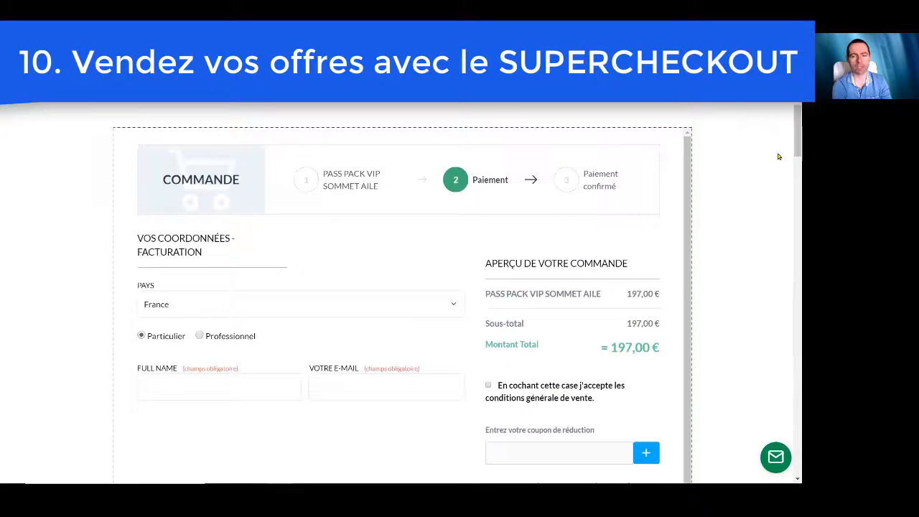
pyautogui.scroll(-5, 788, 133)
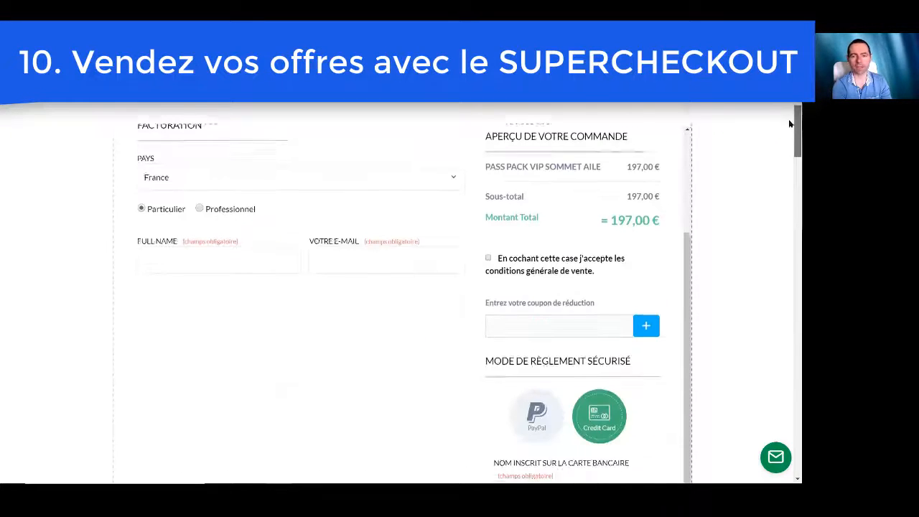
pyautogui.scroll(5, 790, 151)
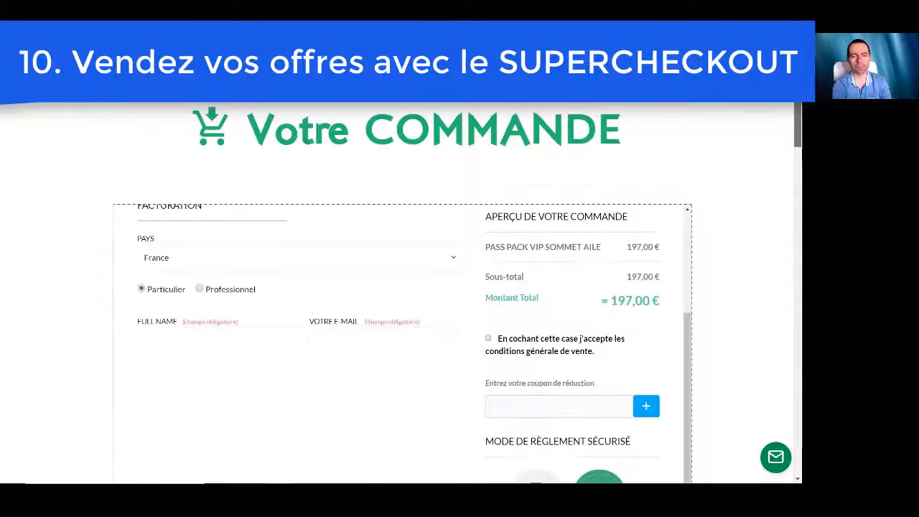